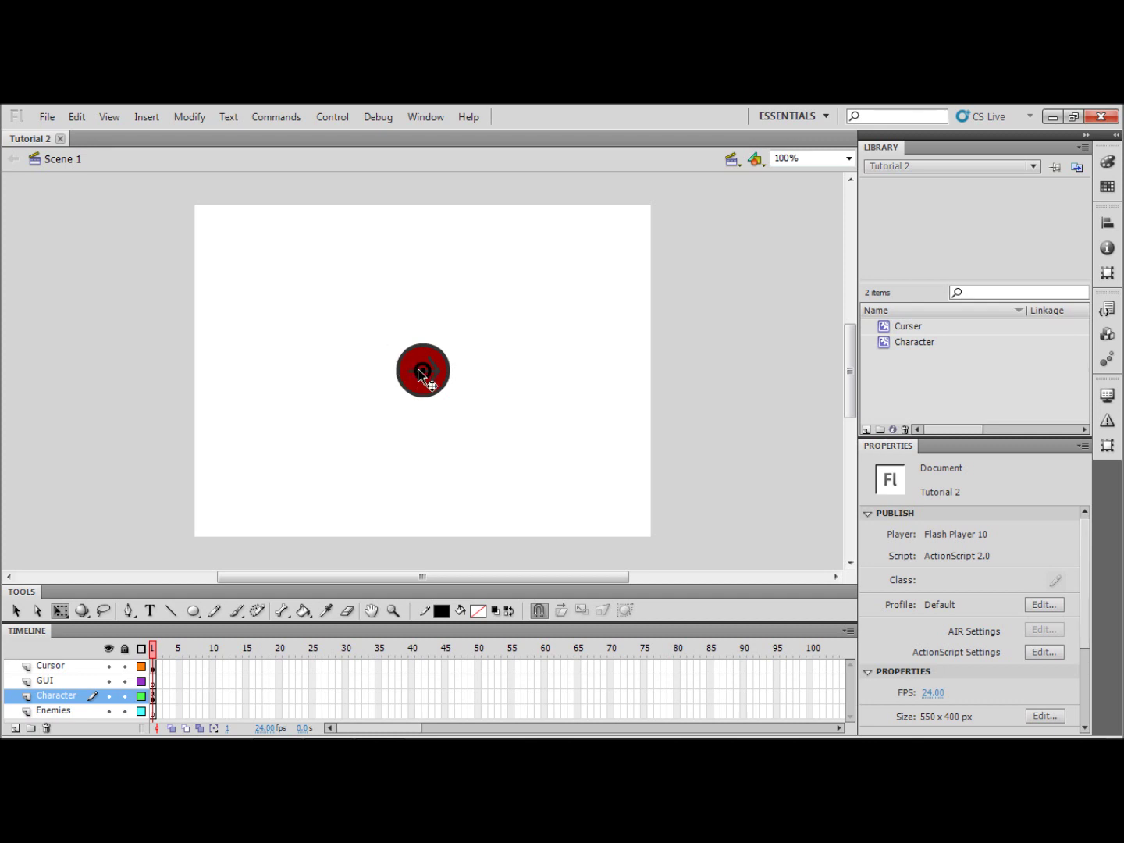
# Step: Test the movie with Ctrl+Enter so Tutorial 2 plays in Flash Player
pyautogui.hotkey('ctrl', 'Return')
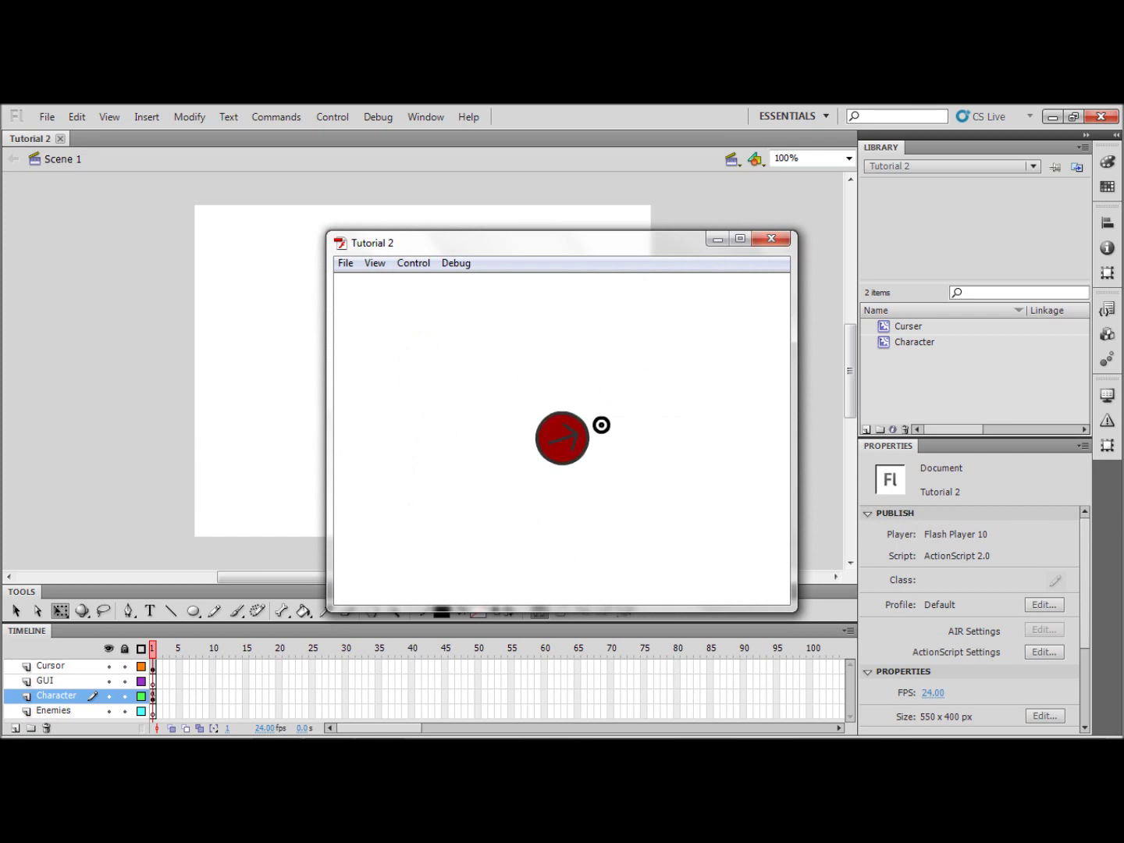
# Step: Steer the character around with the arrow keys, then close the test window
pyautogui.press('Up')
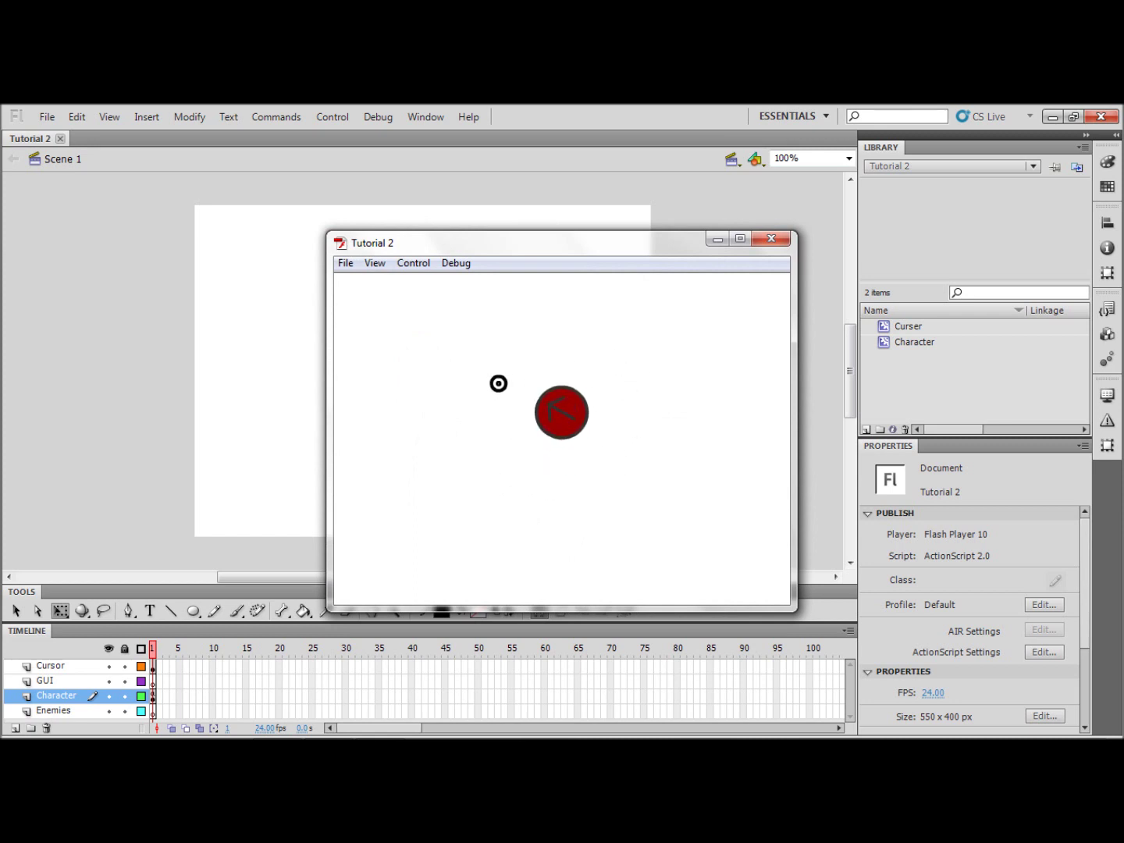
pyautogui.press('Up')
pyautogui.press('Right')
pyautogui.press('Down')
pyautogui.press('Left')
pyautogui.press('Right')
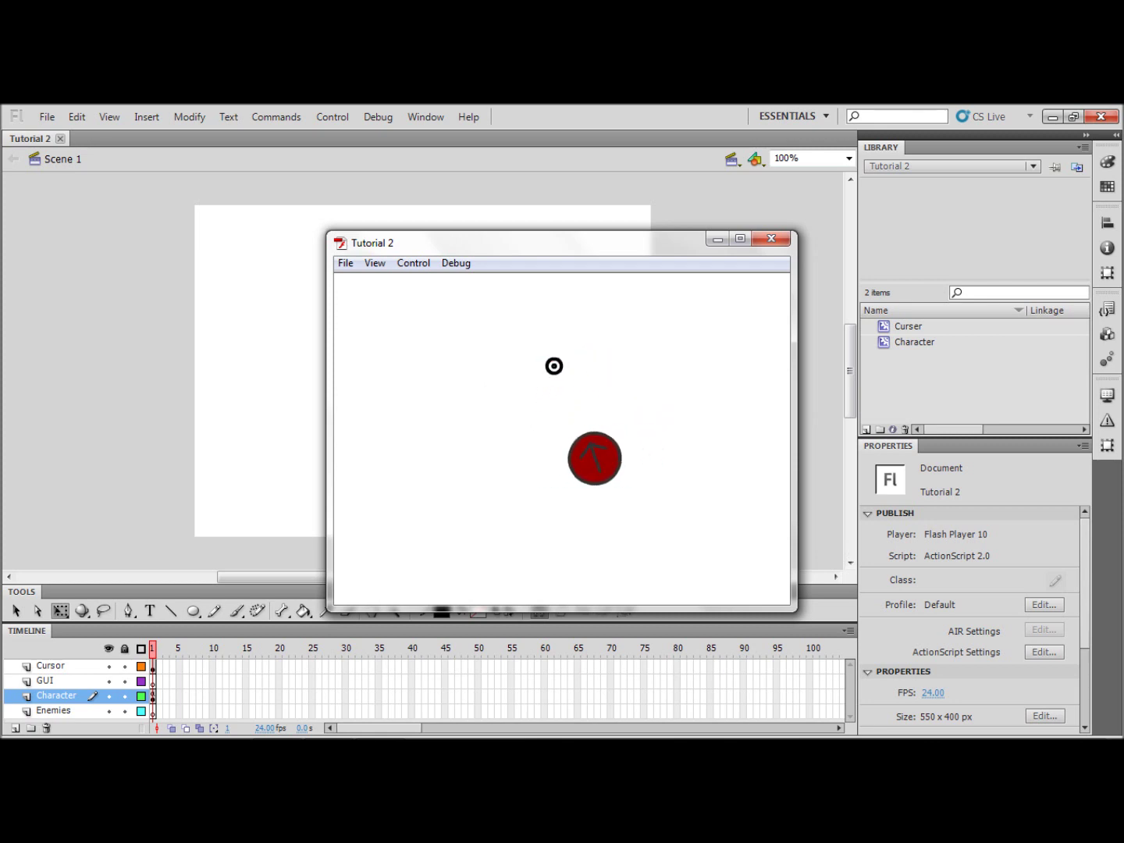
pyautogui.press('Left')
pyautogui.press('Up')
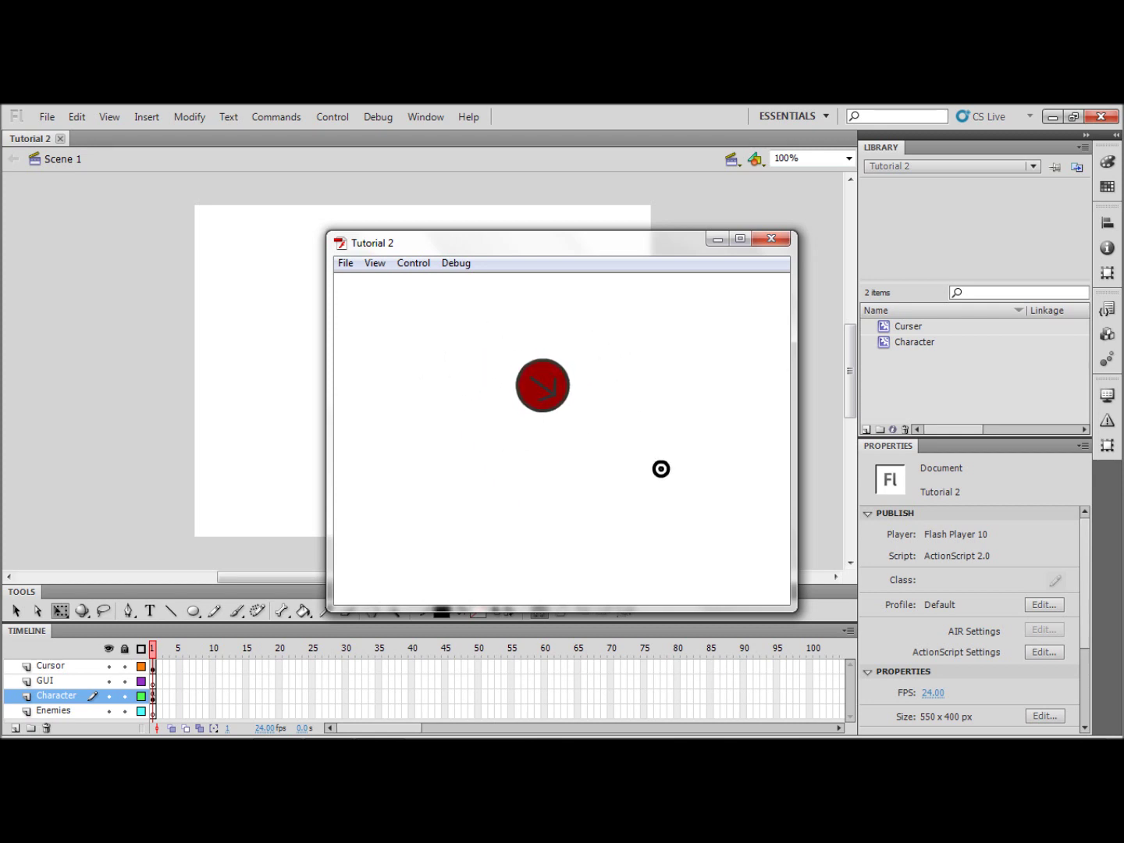
pyautogui.click(773, 240)
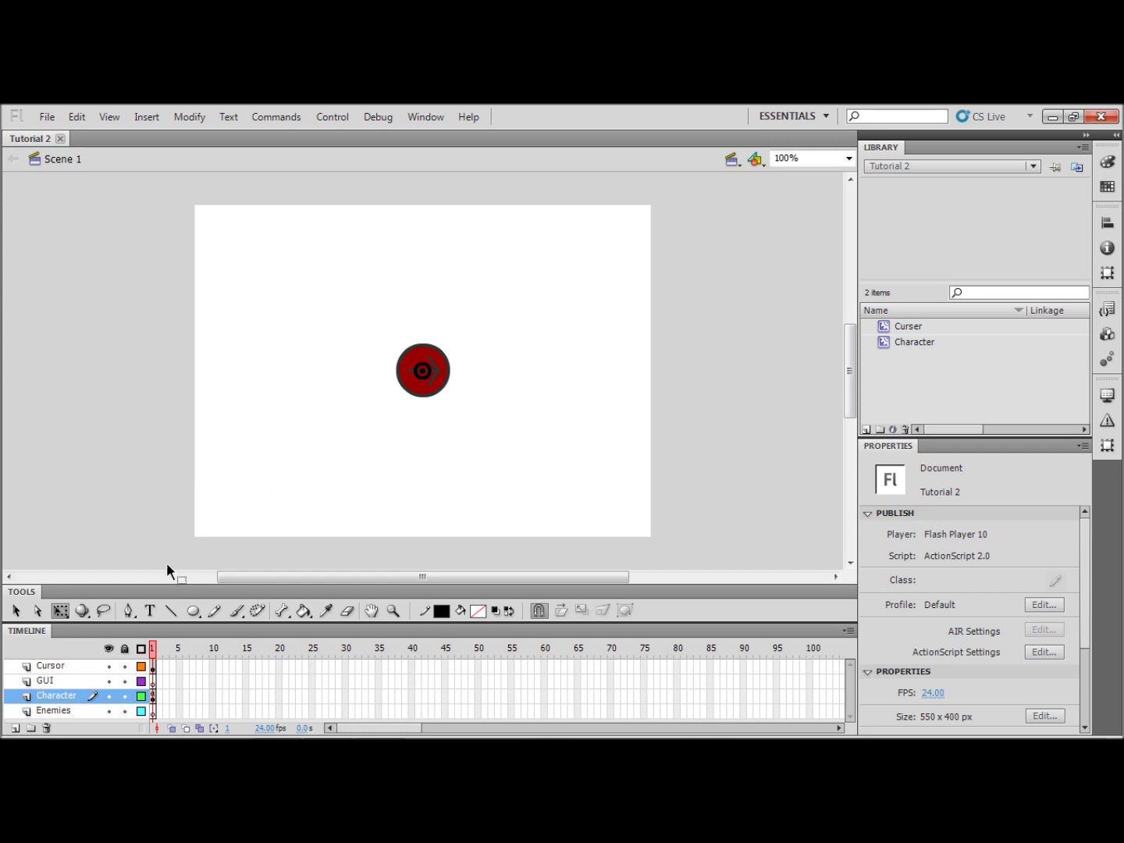
# Step: Choose the Rectangle Tool with a dark grey stroke colour
pyautogui.click(197, 613)
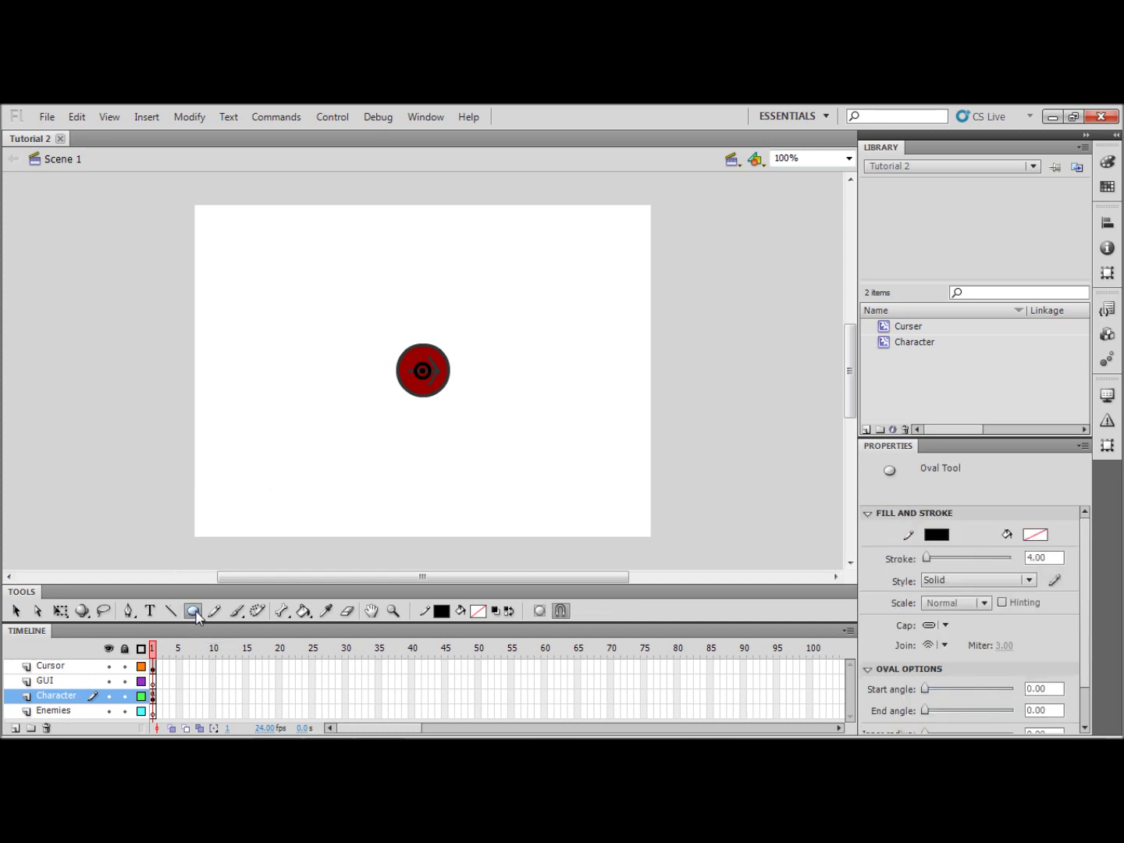
pyautogui.click(197, 613)
pyautogui.click(243, 612)
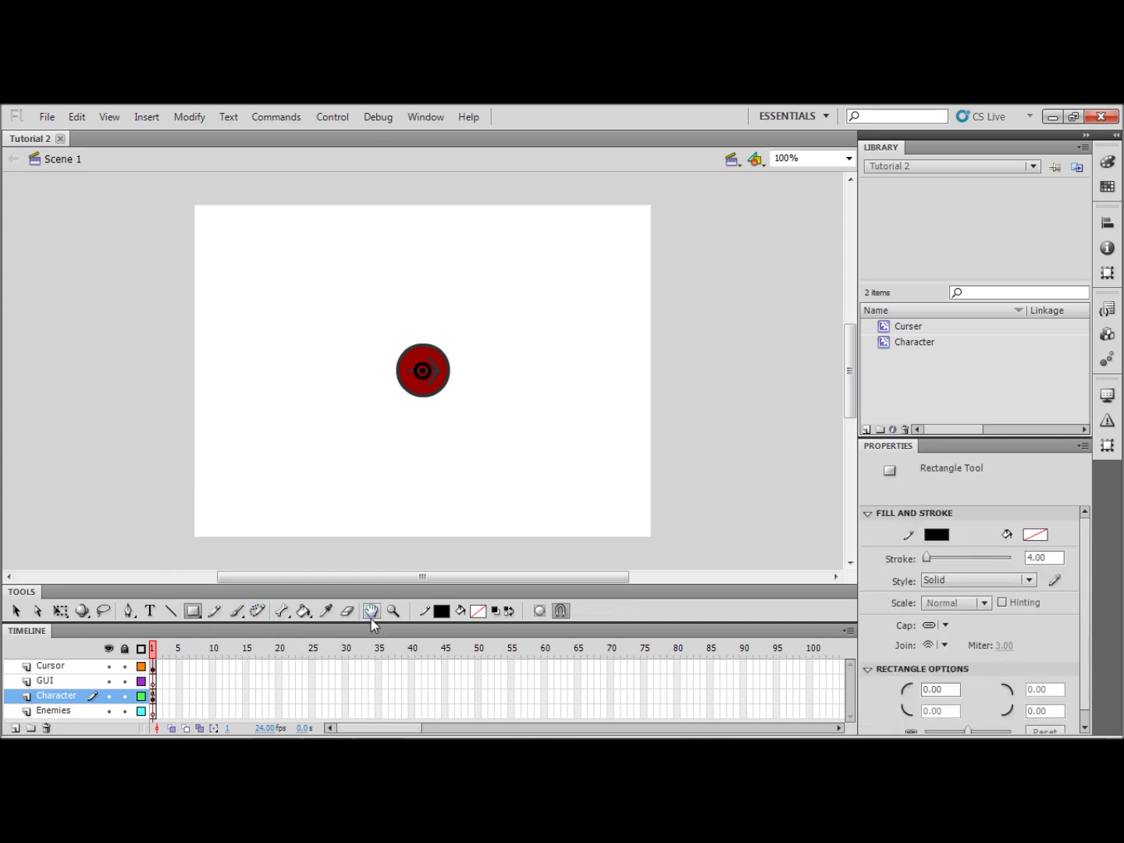
pyautogui.click(440, 613)
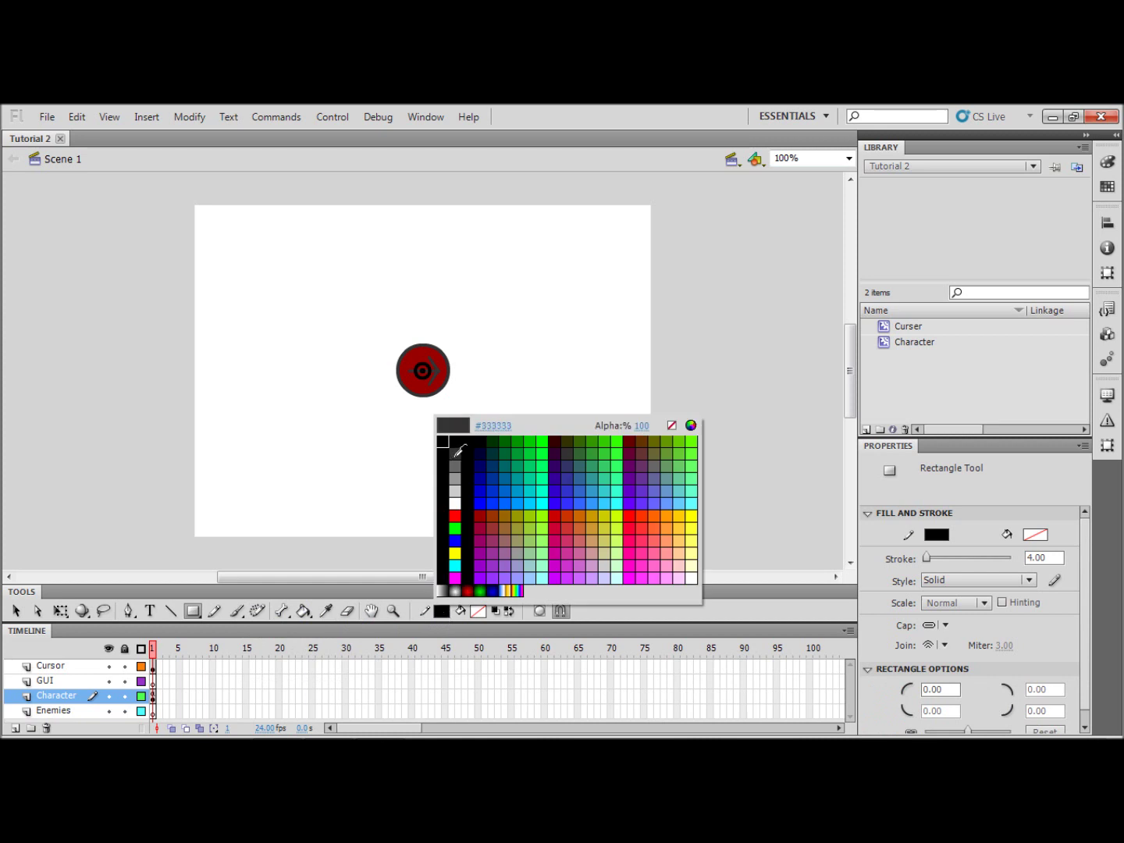
pyautogui.click(455, 456)
# Step: Mix a dark brown fill (#514B3A) and draw the rectangle near the stage's top-left
pyautogui.click(477, 611)
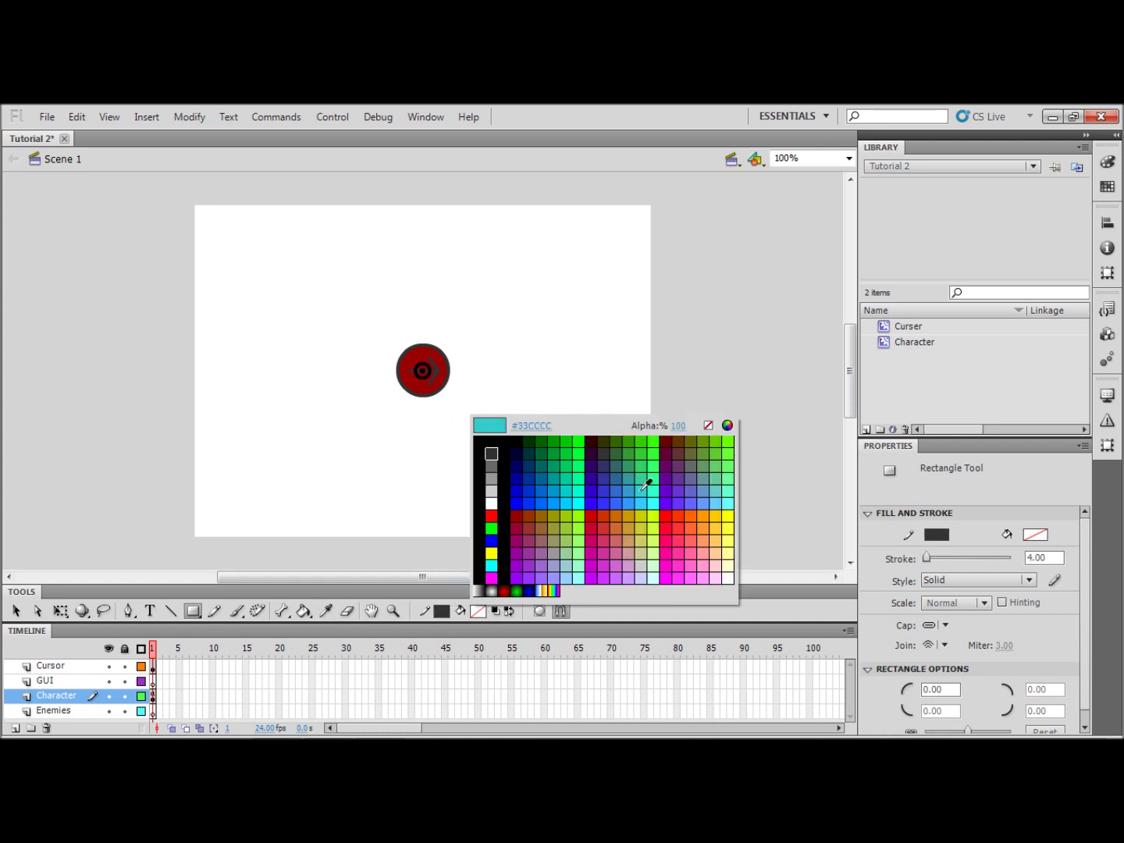
pyautogui.click(686, 449)
pyautogui.click(1107, 162)
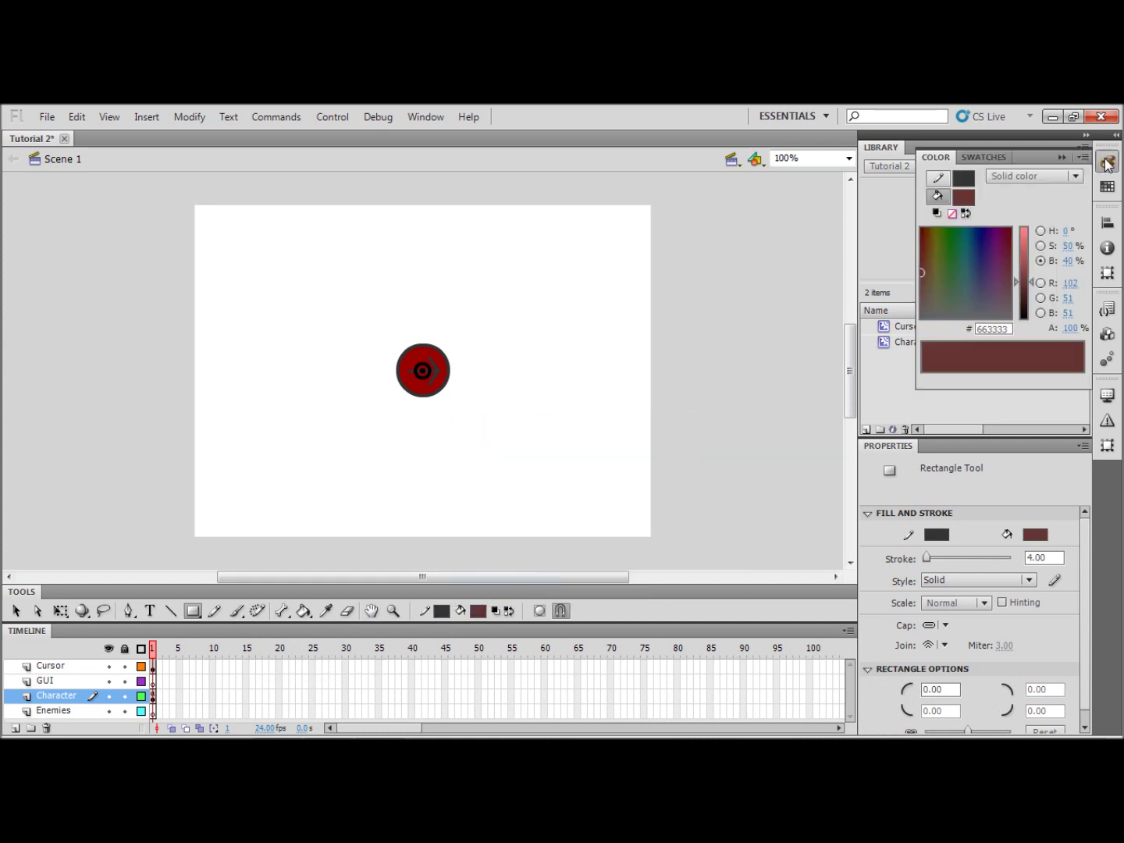
pyautogui.click(938, 294)
pyautogui.click(931, 292)
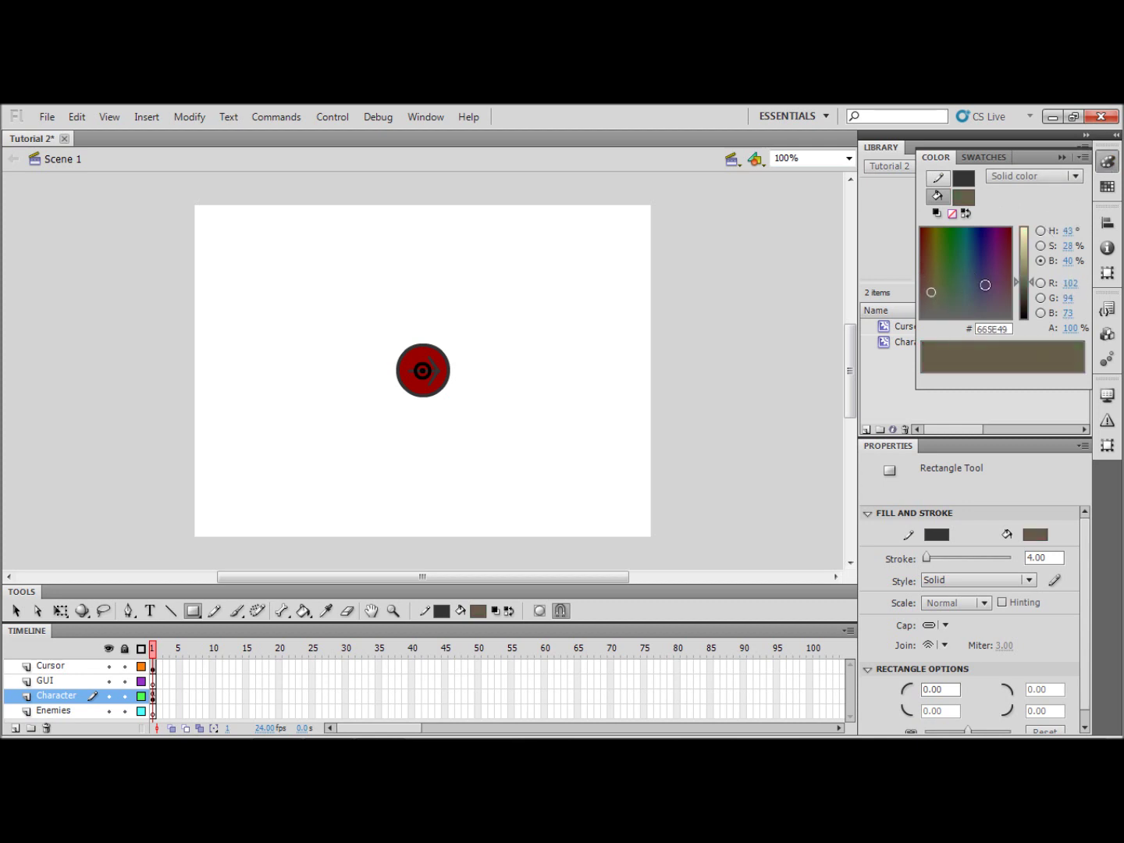
pyautogui.moveTo(1027, 285); pyautogui.dragTo(1026, 294)
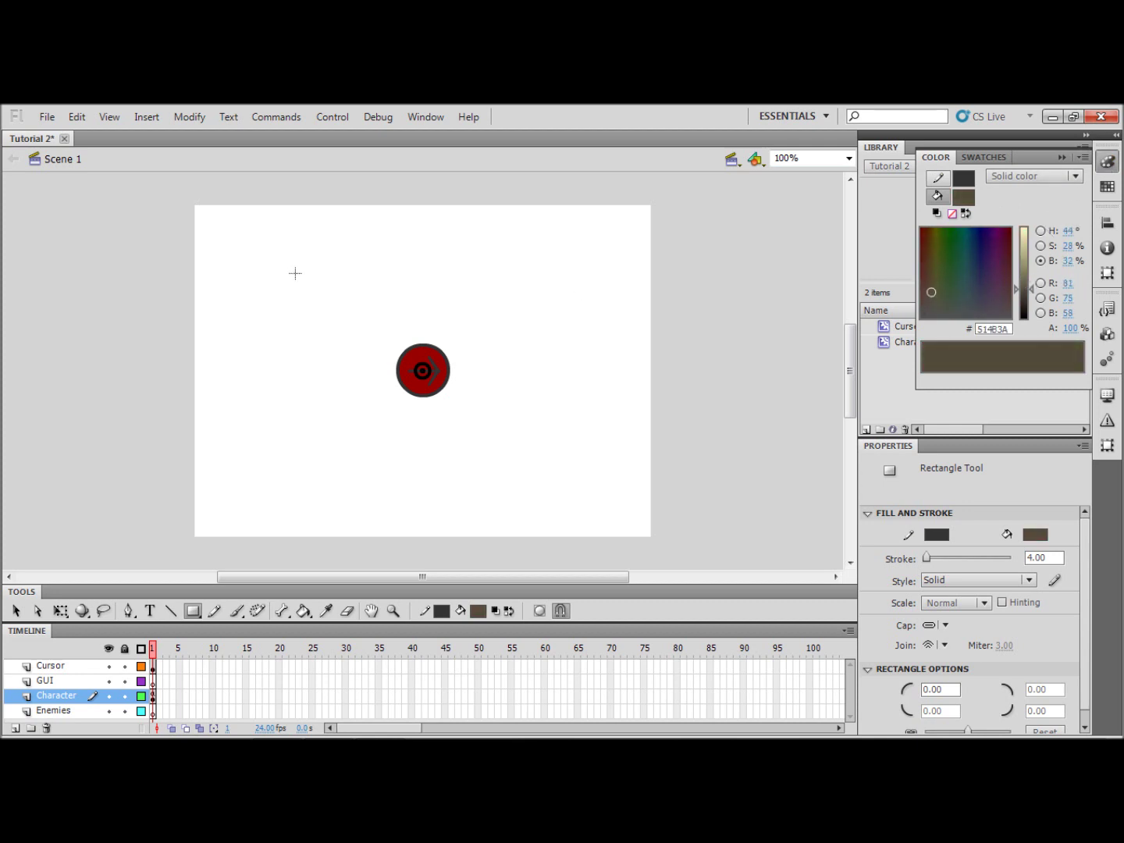
pyautogui.moveTo(250, 237)
pyautogui.mouseDown()
pyautogui.moveTo(368, 355)
pyautogui.moveTo(395, 276)
pyautogui.moveTo(394, 293)
pyautogui.moveTo(405, 290)
pyautogui.mouseUp()
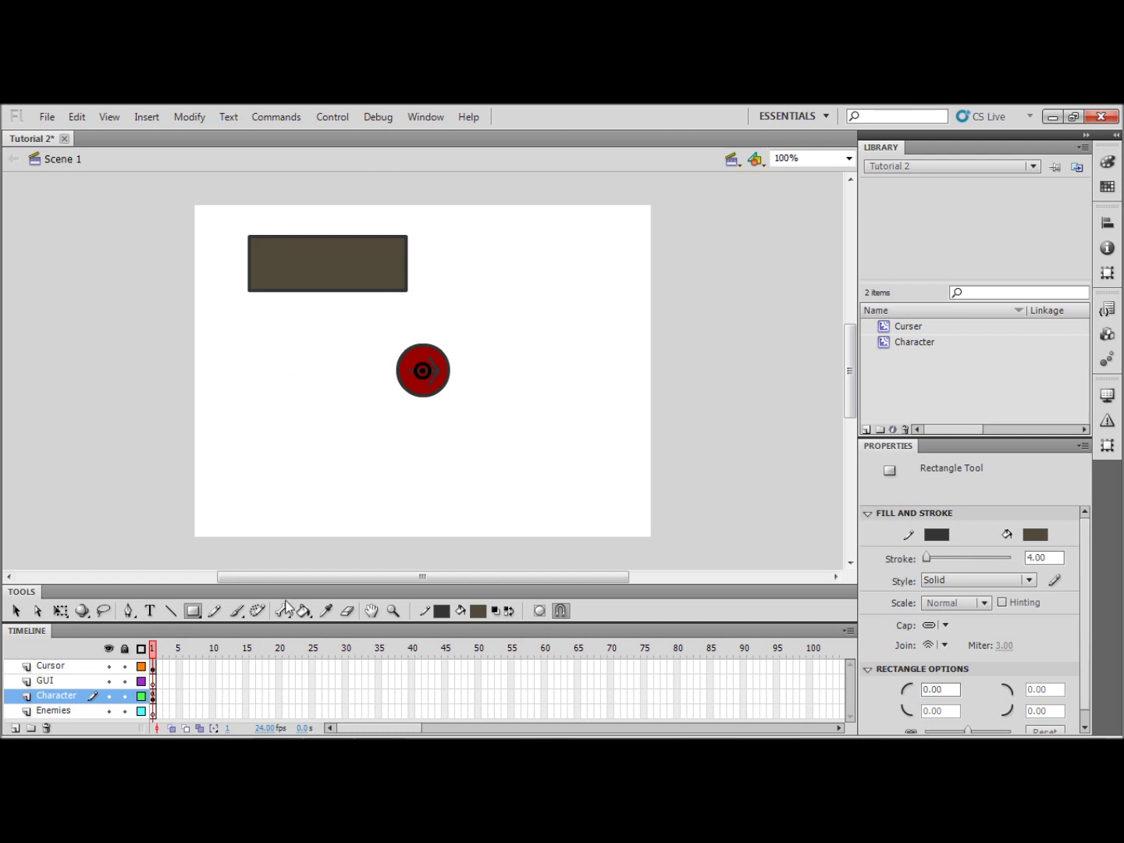
# Step: Set the fill to white and draw a circle with the Oval Tool
pyautogui.click(477, 611)
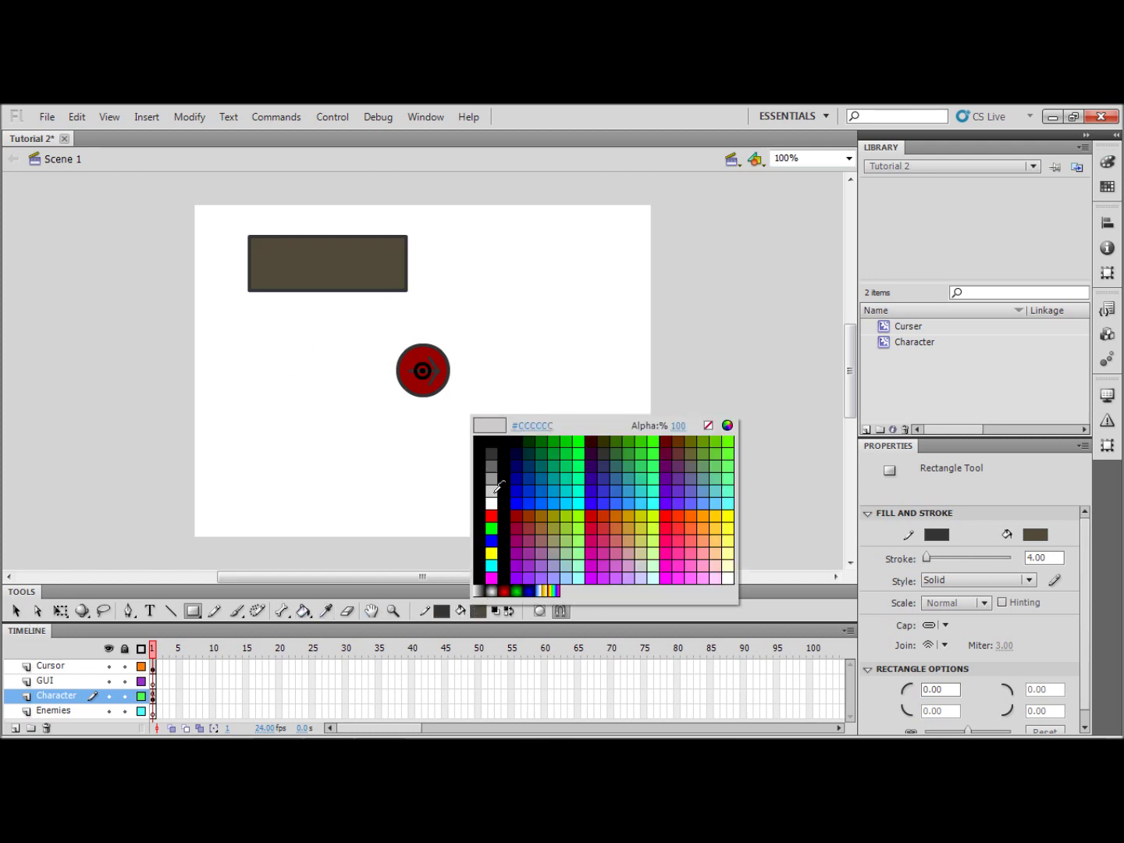
pyautogui.click(489, 504)
pyautogui.moveTo(288, 409); pyautogui.dragTo(358, 483)
pyautogui.moveTo(195, 614); pyautogui.dragTo(198, 614)
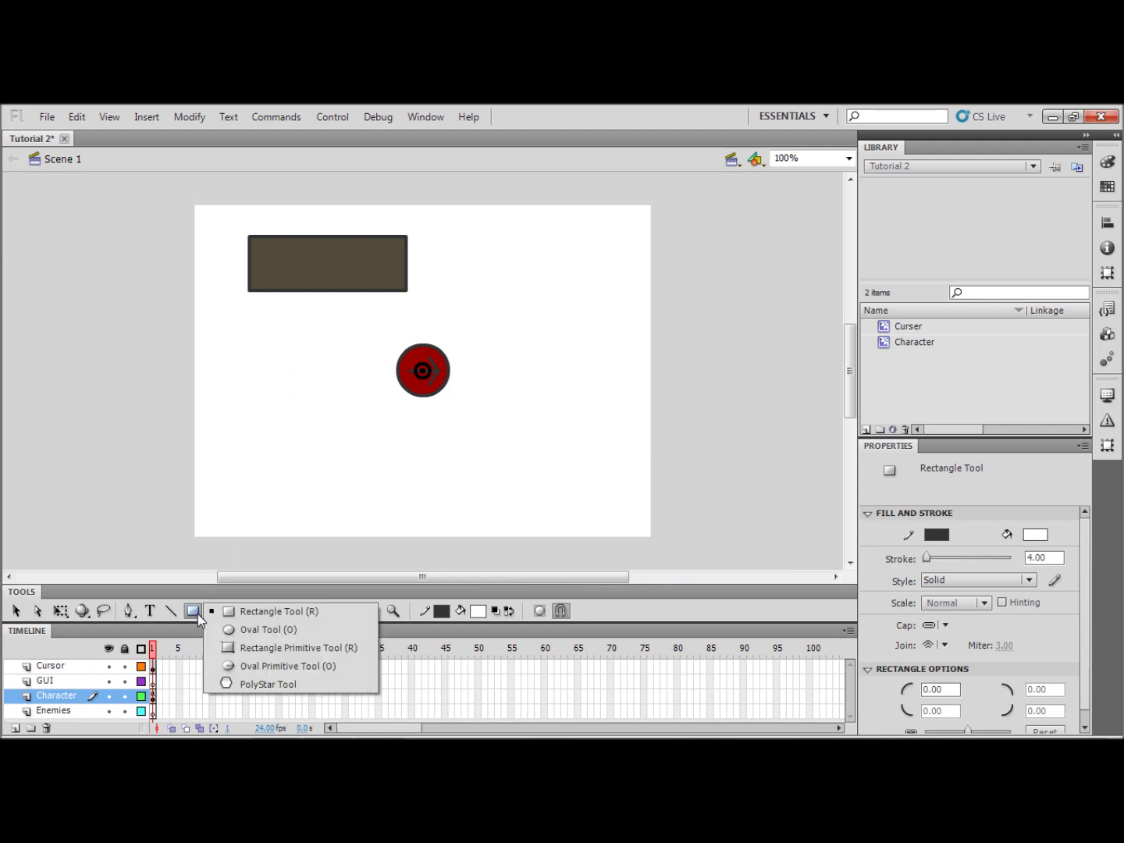
pyautogui.click(238, 629)
pyautogui.moveTo(235, 434)
pyautogui.mouseDown()
pyautogui.moveTo(276, 495)
pyautogui.moveTo(308, 509)
pyautogui.moveTo(270, 261)
pyautogui.mouseUp()
pyautogui.click(15, 610)
# Step: Move the circle onto the rectangle's left end and marquee-select both shapes
pyautogui.doubleClick(265, 474)
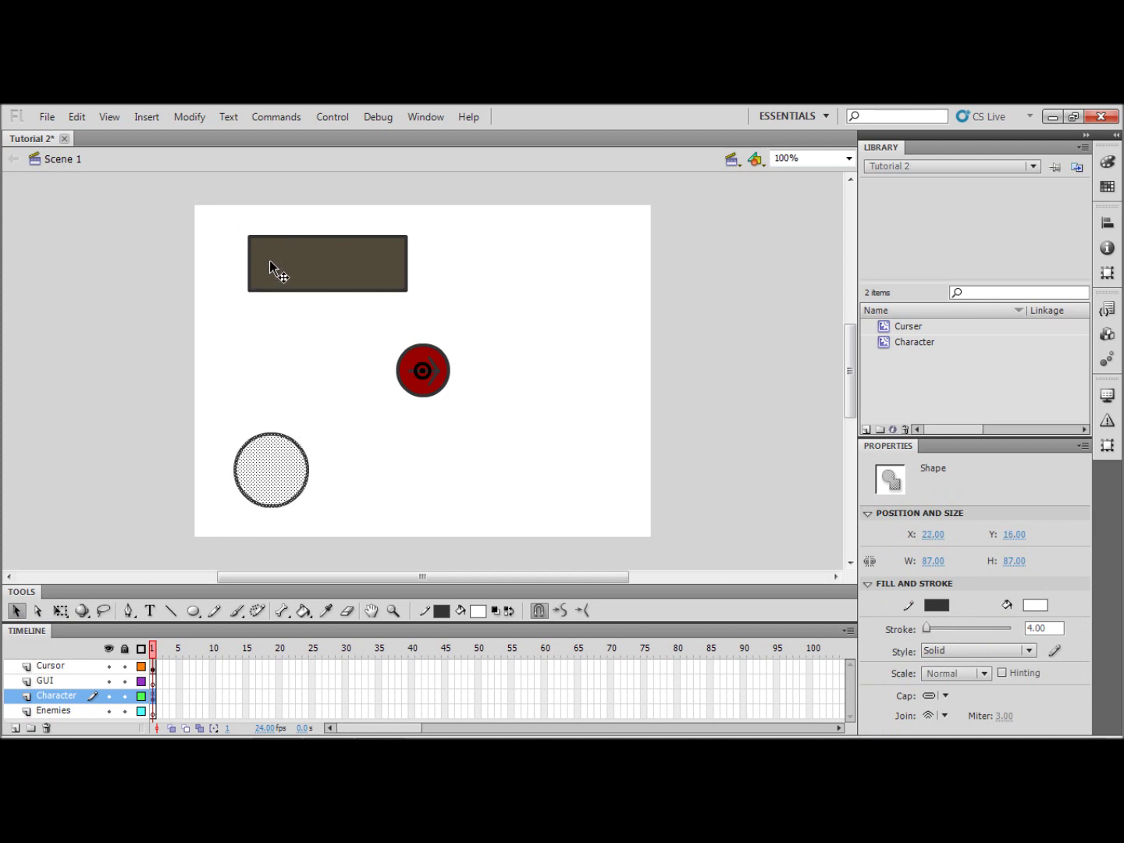
pyautogui.click(523, 285)
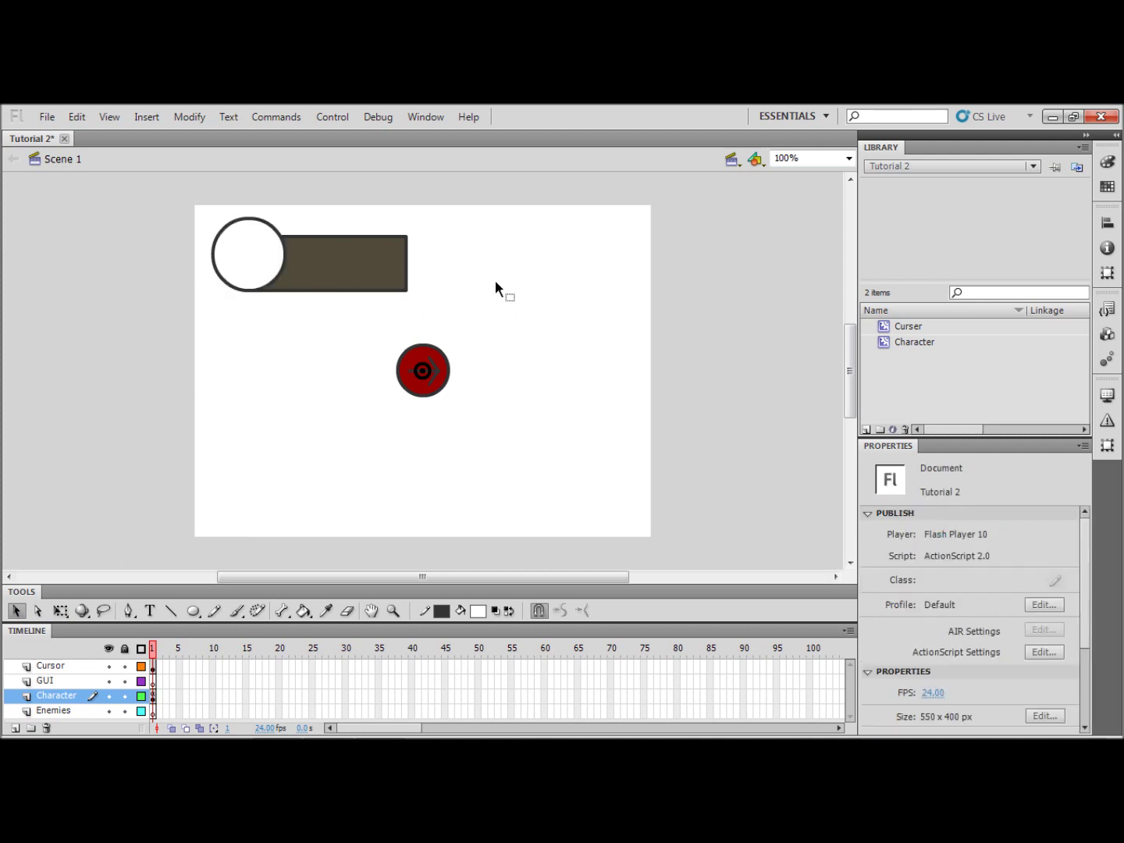
pyautogui.click(257, 256)
pyautogui.click(477, 611)
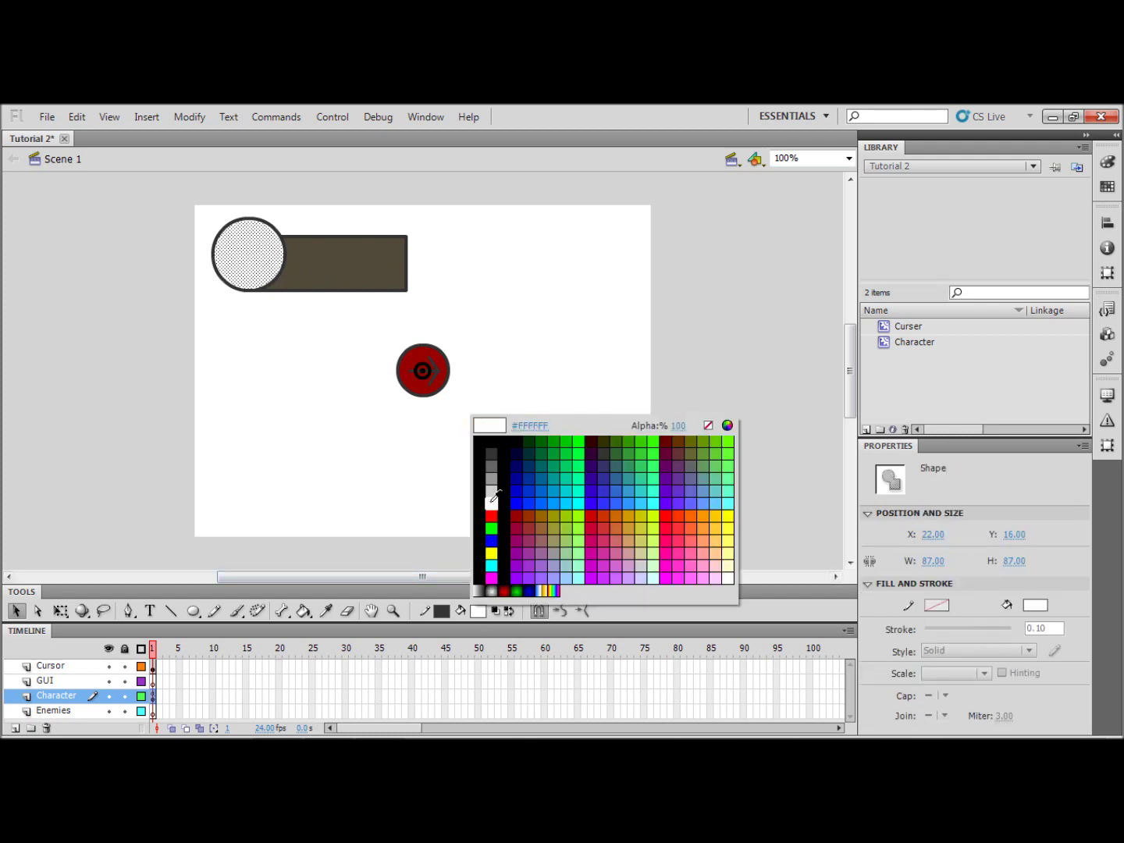
pyautogui.click(491, 503)
pyautogui.click(322, 412)
pyautogui.moveTo(186, 191); pyautogui.dragTo(425, 305)
pyautogui.click(436, 267)
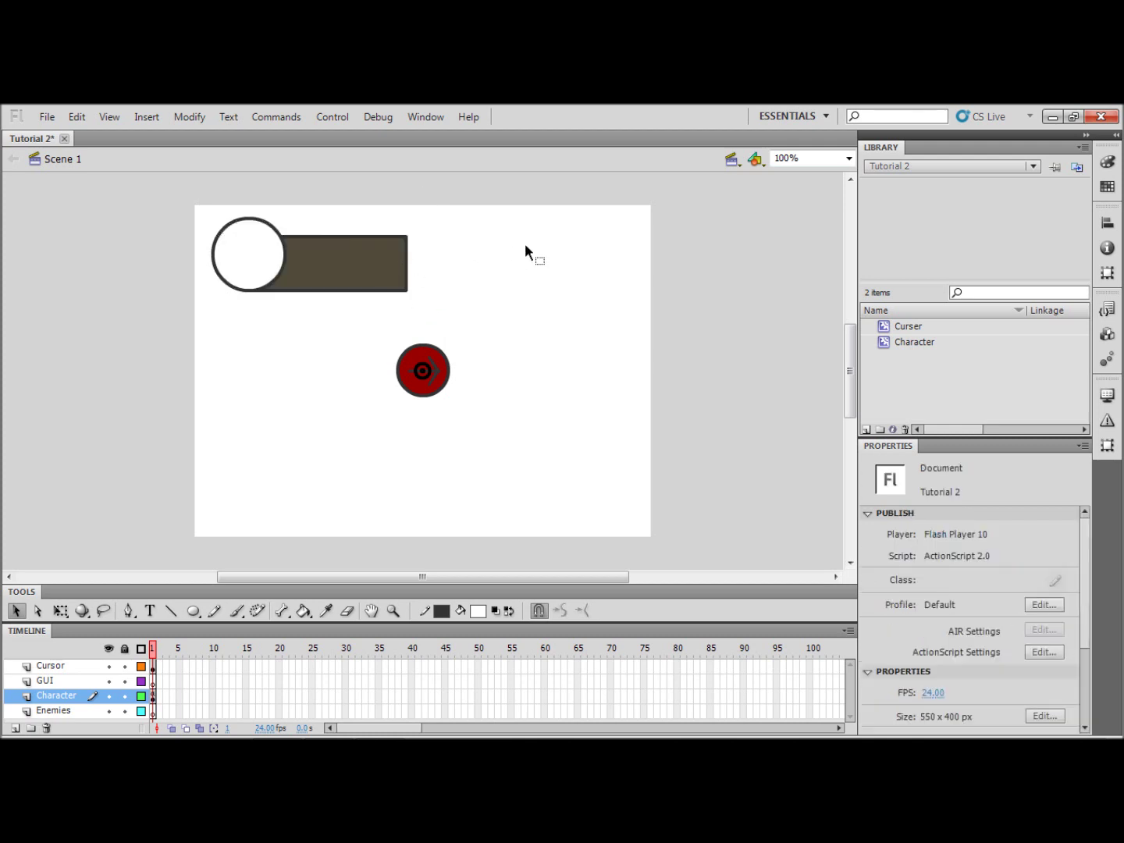
pyautogui.moveTo(462, 186); pyautogui.dragTo(156, 313)
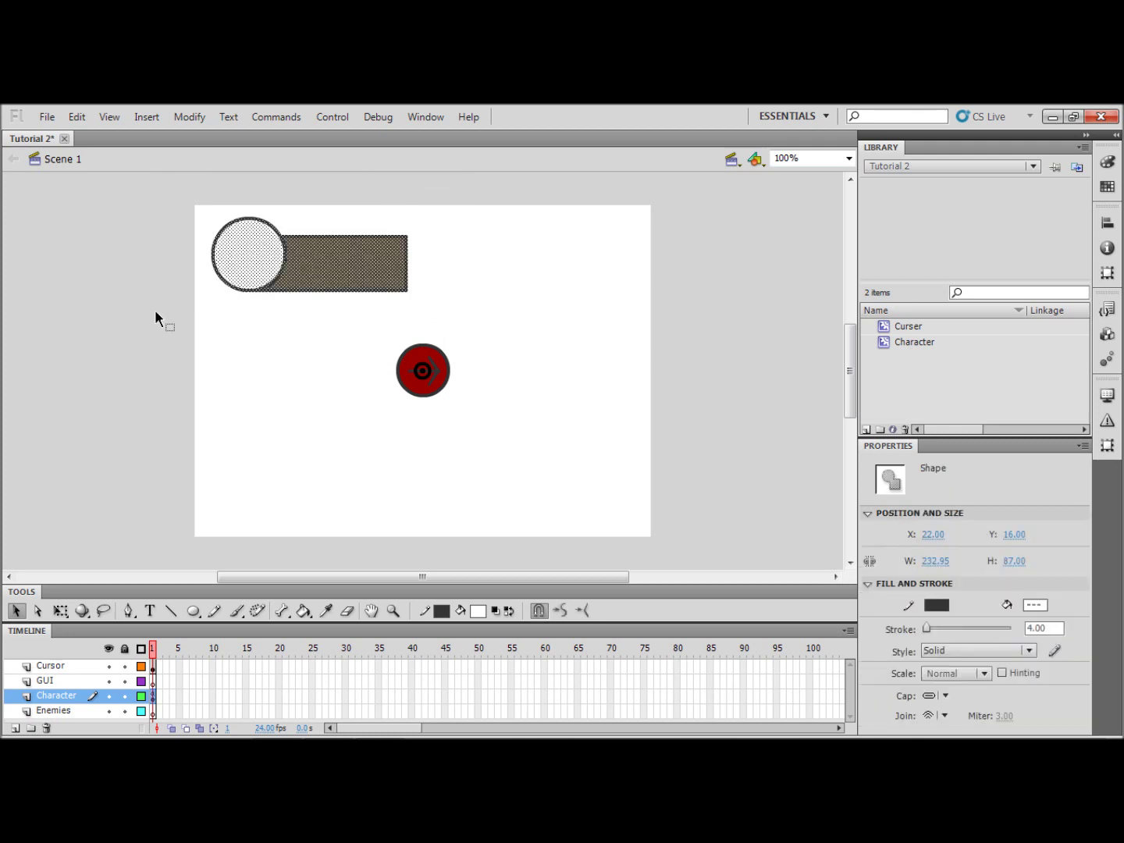
# Step: Convert the selected shapes into a Movie Clip symbol named 'CharacterGUI'
pyautogui.press('F8')
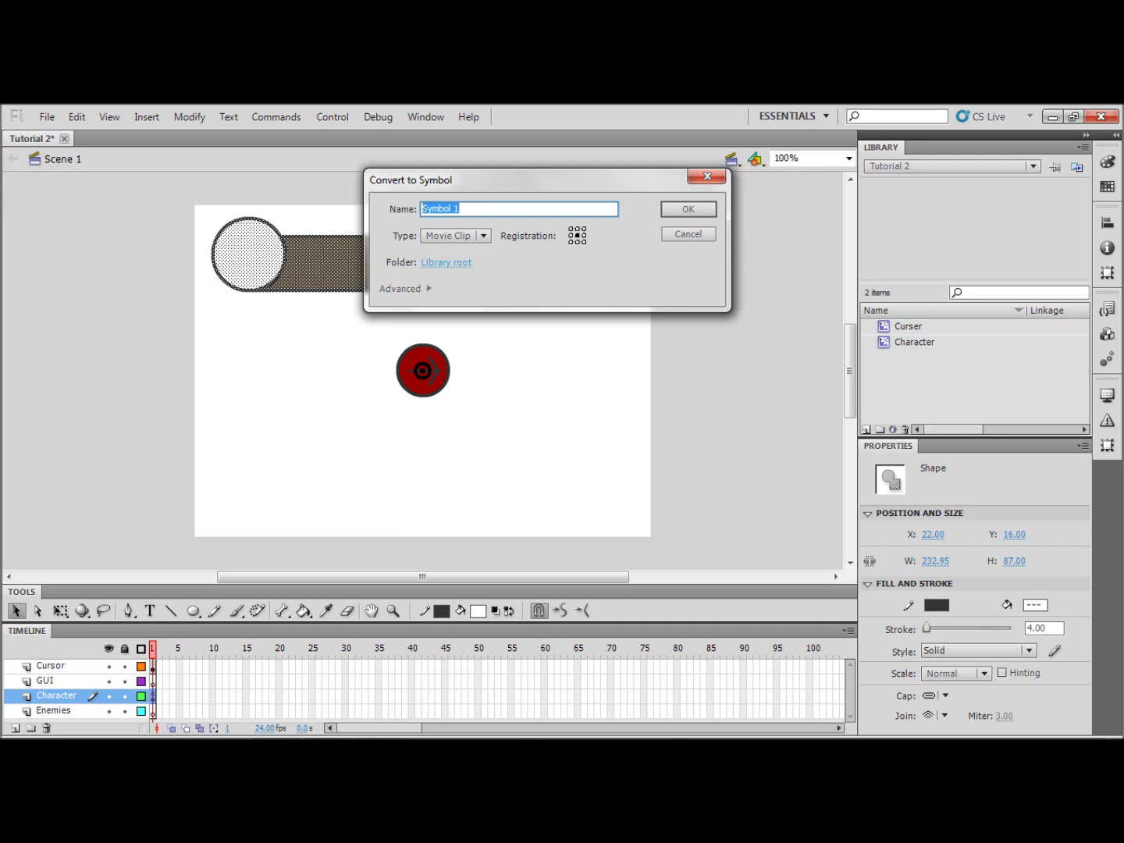
pyautogui.write('CharacterGUI')
pyautogui.click(703, 209)
pyautogui.click(647, 262)
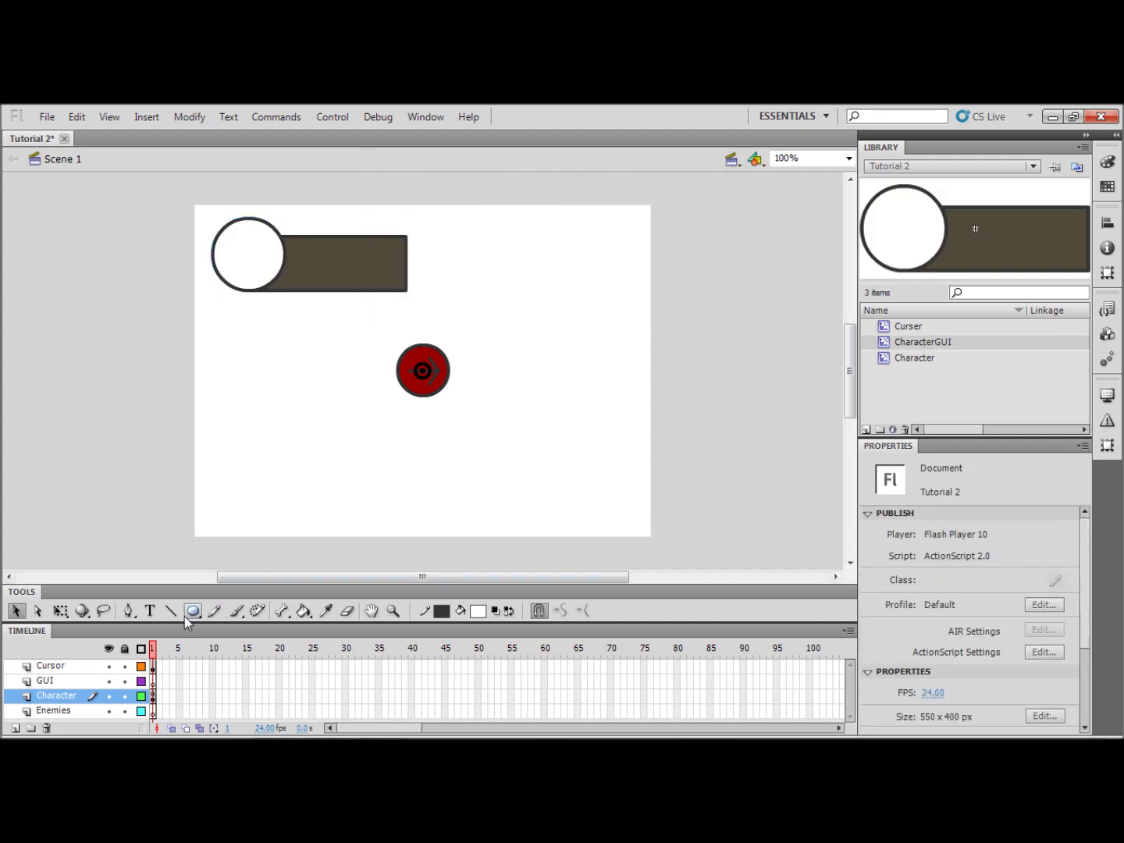
# Step: Prepare the Brush tool: zoom to 400%, pick a smaller brush, swap stroke and fill colours
pyautogui.click(237, 612)
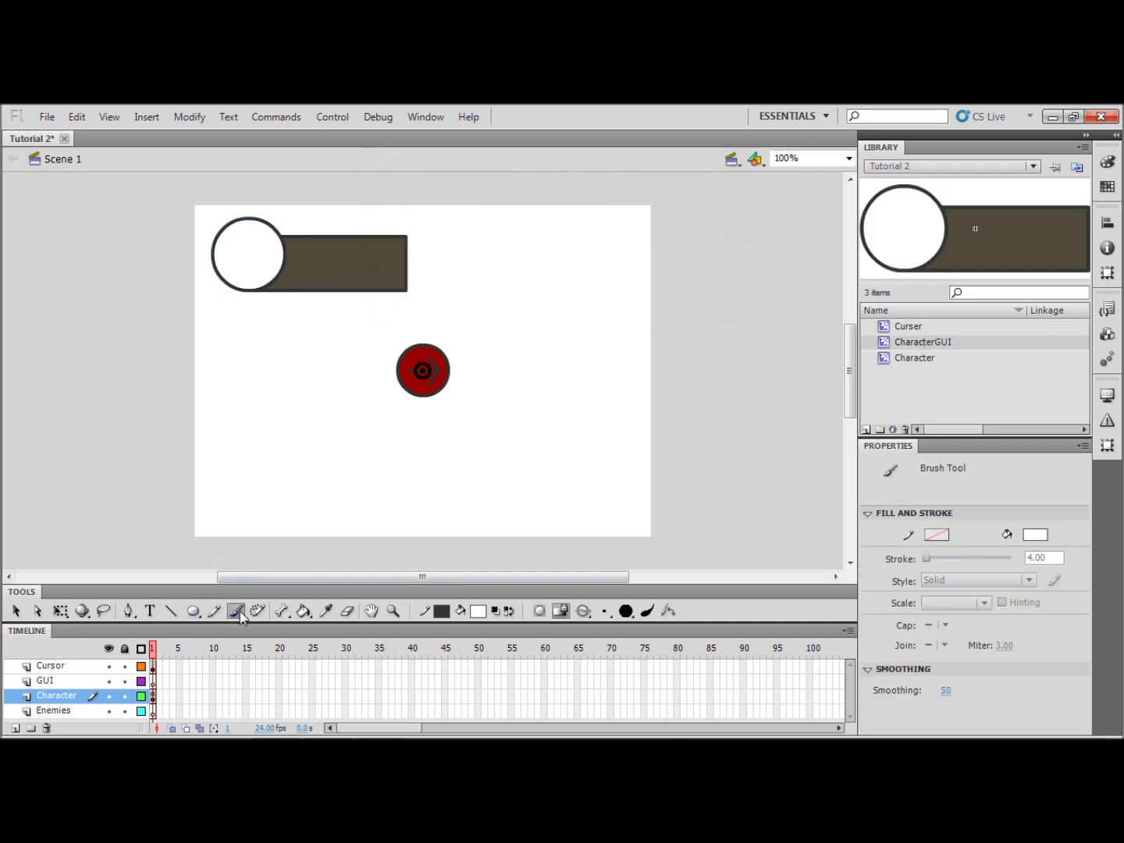
pyautogui.click(848, 158)
pyautogui.click(783, 248)
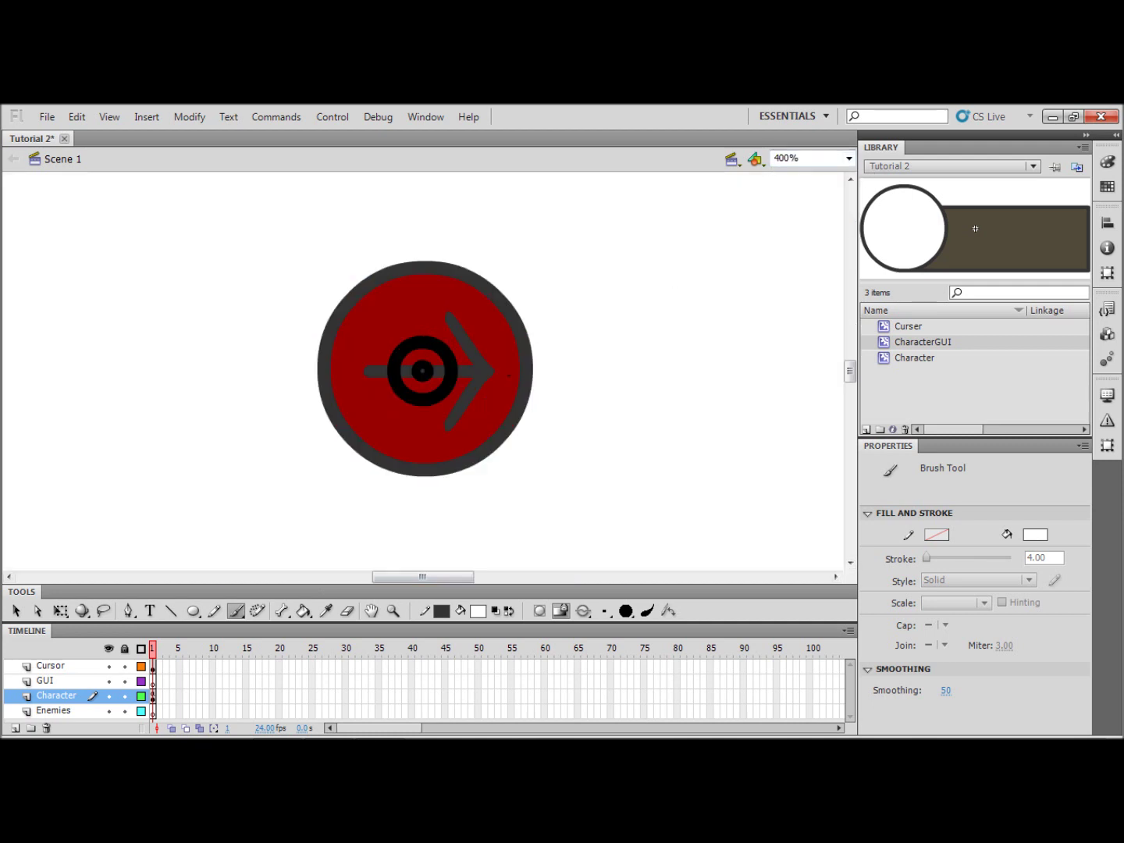
pyautogui.moveTo(474, 577)
pyautogui.mouseDown()
pyautogui.moveTo(328, 587)
pyautogui.moveTo(376, 586)
pyautogui.mouseUp()
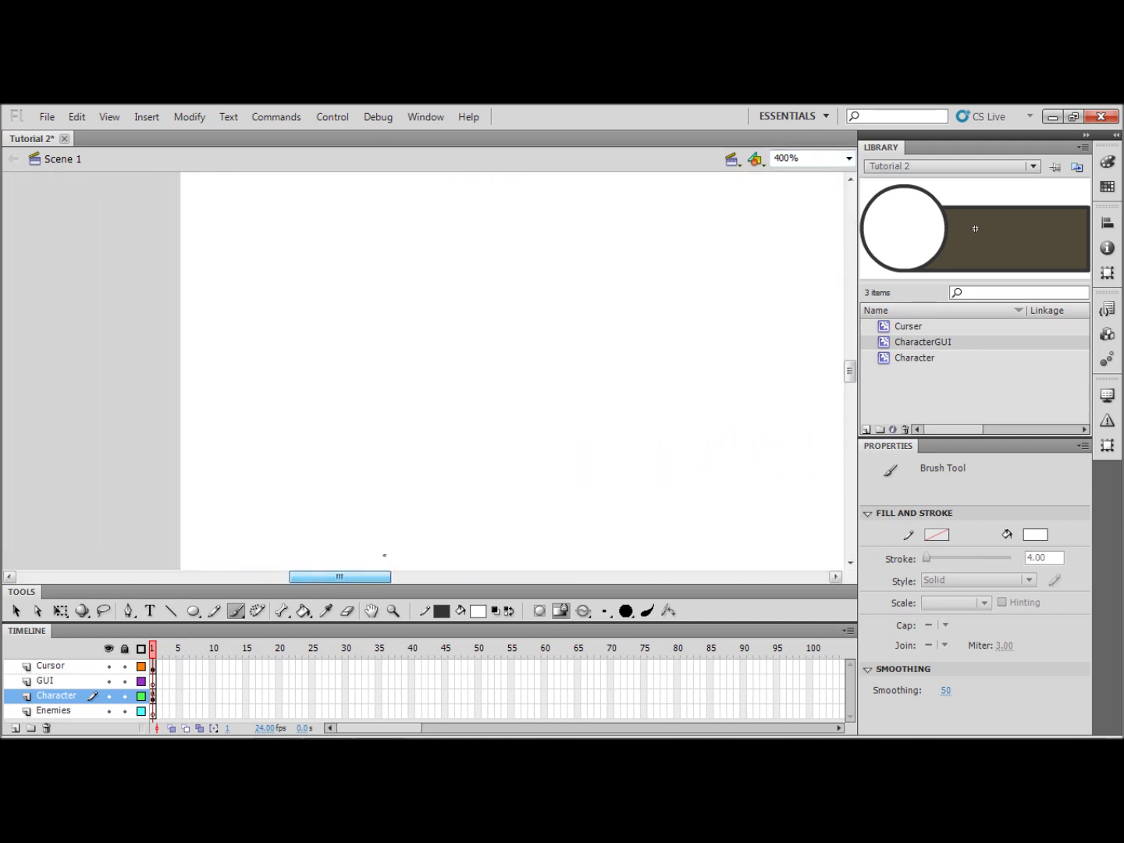
pyautogui.scroll(3, 437, 468)
pyautogui.click(606, 612)
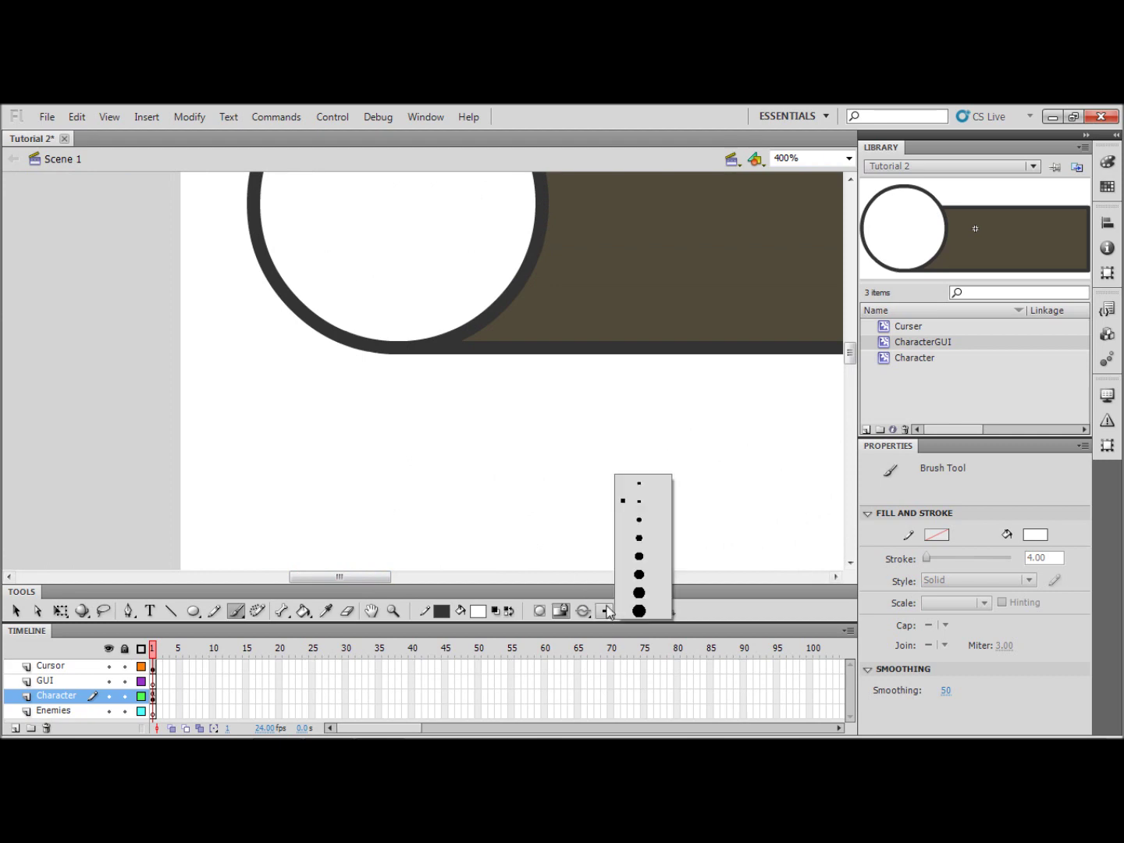
pyautogui.click(622, 521)
pyautogui.scroll(-2, 459, 504)
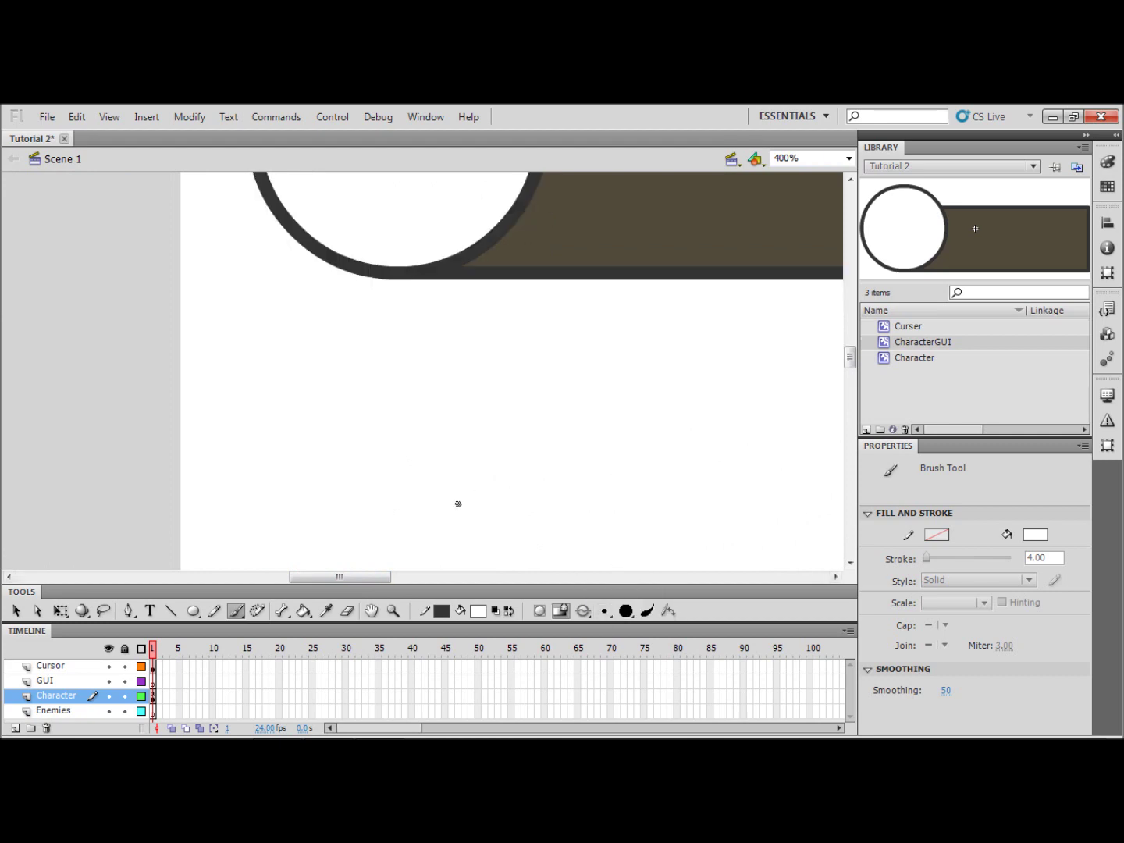
pyautogui.click(509, 611)
# Step: Brush the cap's dome outline and a curved downward arrow emblem on it
pyautogui.moveTo(285, 529)
pyautogui.mouseDown()
pyautogui.moveTo(289, 424)
pyautogui.moveTo(306, 377)
pyautogui.moveTo(331, 352)
pyautogui.moveTo(408, 337)
pyautogui.moveTo(455, 338)
pyautogui.moveTo(517, 379)
pyautogui.moveTo(543, 448)
pyautogui.moveTo(545, 532)
pyautogui.mouseUp()
pyautogui.scroll(-2, 547, 457)
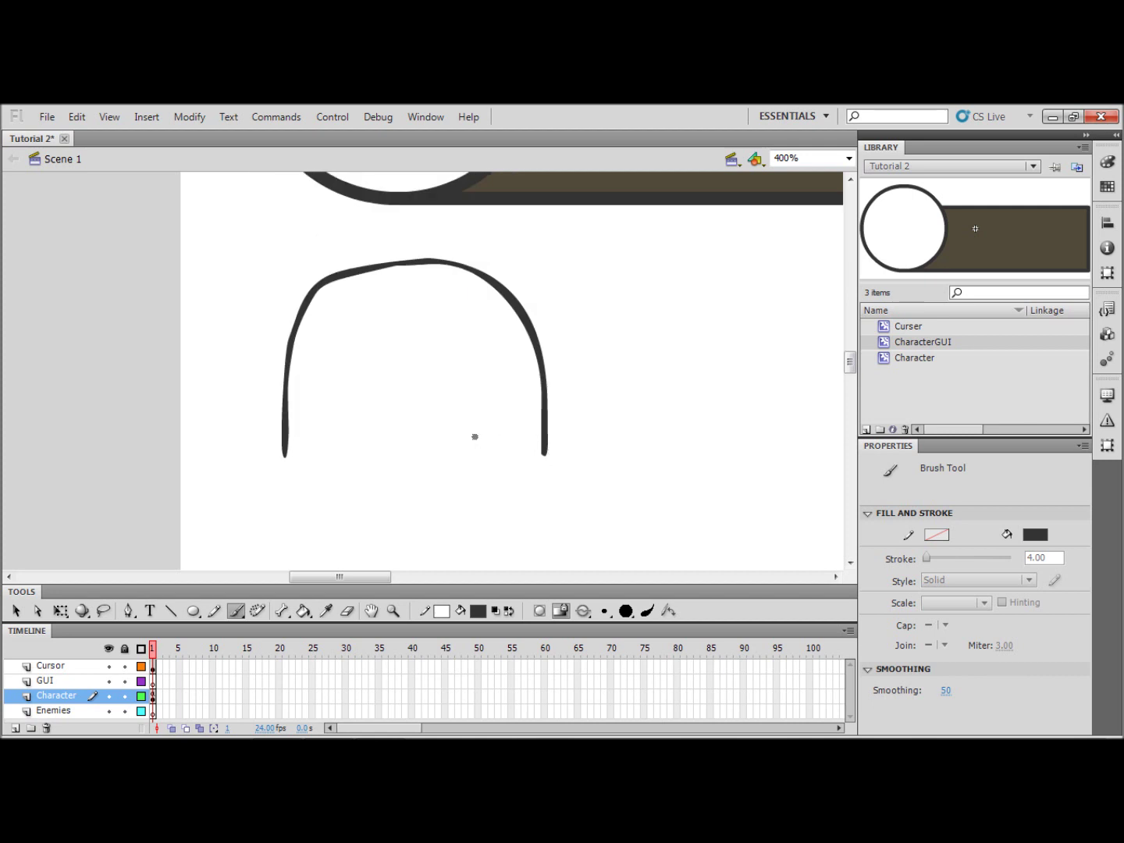
pyautogui.scroll(-2, 488, 436)
pyautogui.moveTo(285, 379)
pyautogui.mouseDown()
pyautogui.moveTo(334, 398)
pyautogui.moveTo(447, 403)
pyautogui.moveTo(547, 377)
pyautogui.mouseUp()
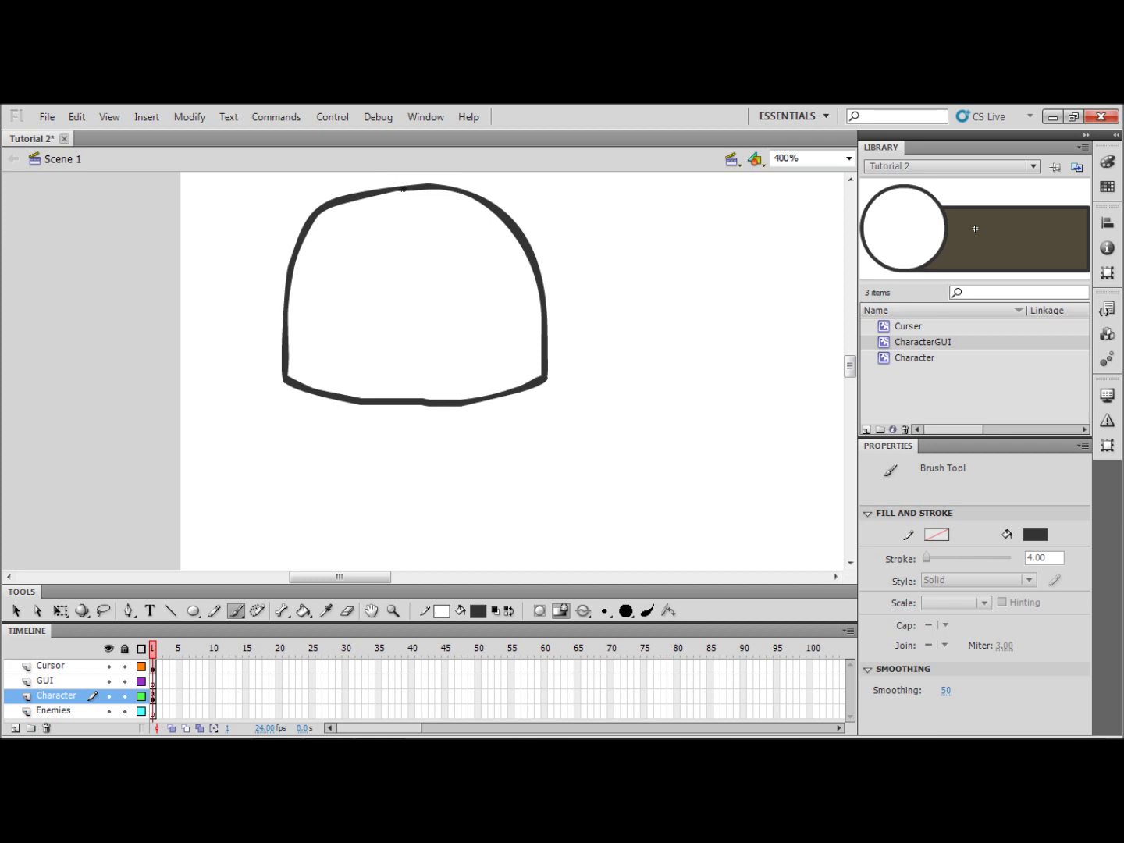
pyautogui.moveTo(404, 189)
pyautogui.mouseDown()
pyautogui.moveTo(382, 208)
pyautogui.moveTo(354, 295)
pyautogui.moveTo(328, 271)
pyautogui.moveTo(364, 338)
pyautogui.moveTo(391, 331)
pyautogui.moveTo(436, 286)
pyautogui.moveTo(373, 300)
pyautogui.moveTo(397, 220)
pyautogui.moveTo(427, 186)
pyautogui.mouseUp()
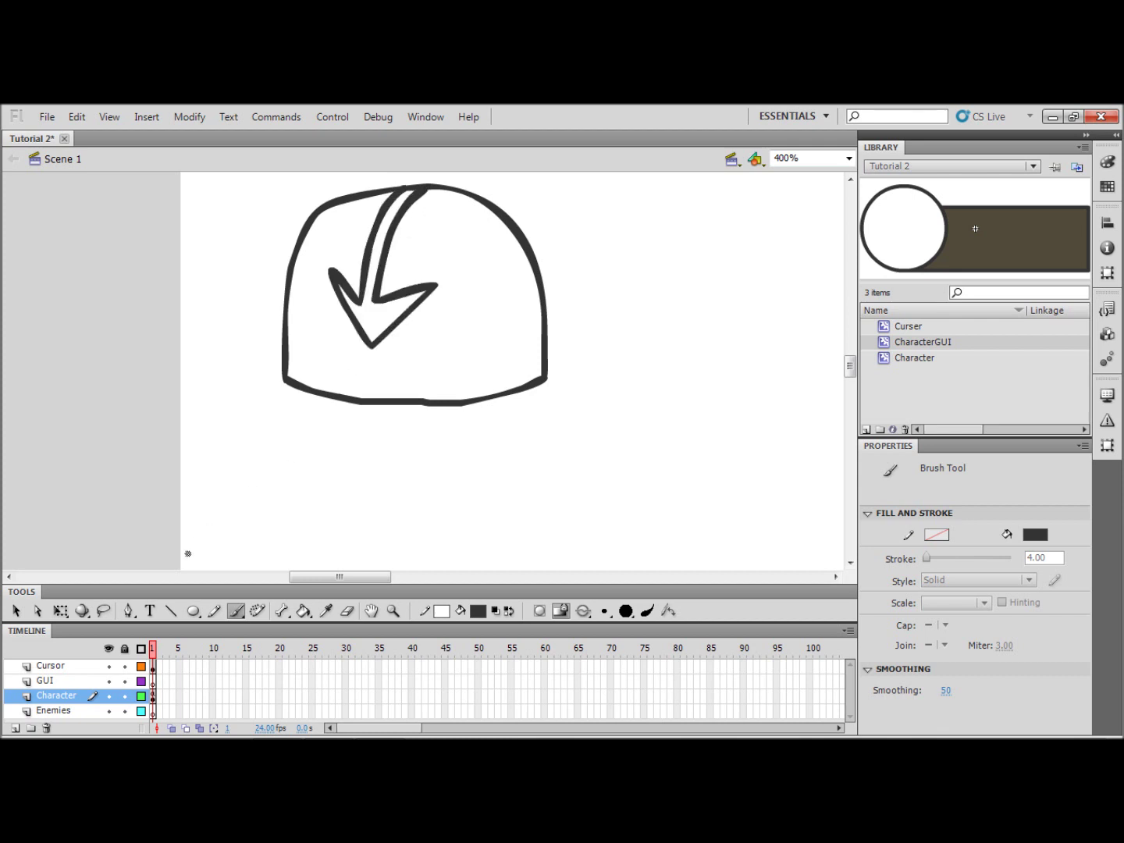
# Step: Paint-bucket the arrow solid dark and brush a two-tailed bandana knot on the cap's right
pyautogui.click(304, 610)
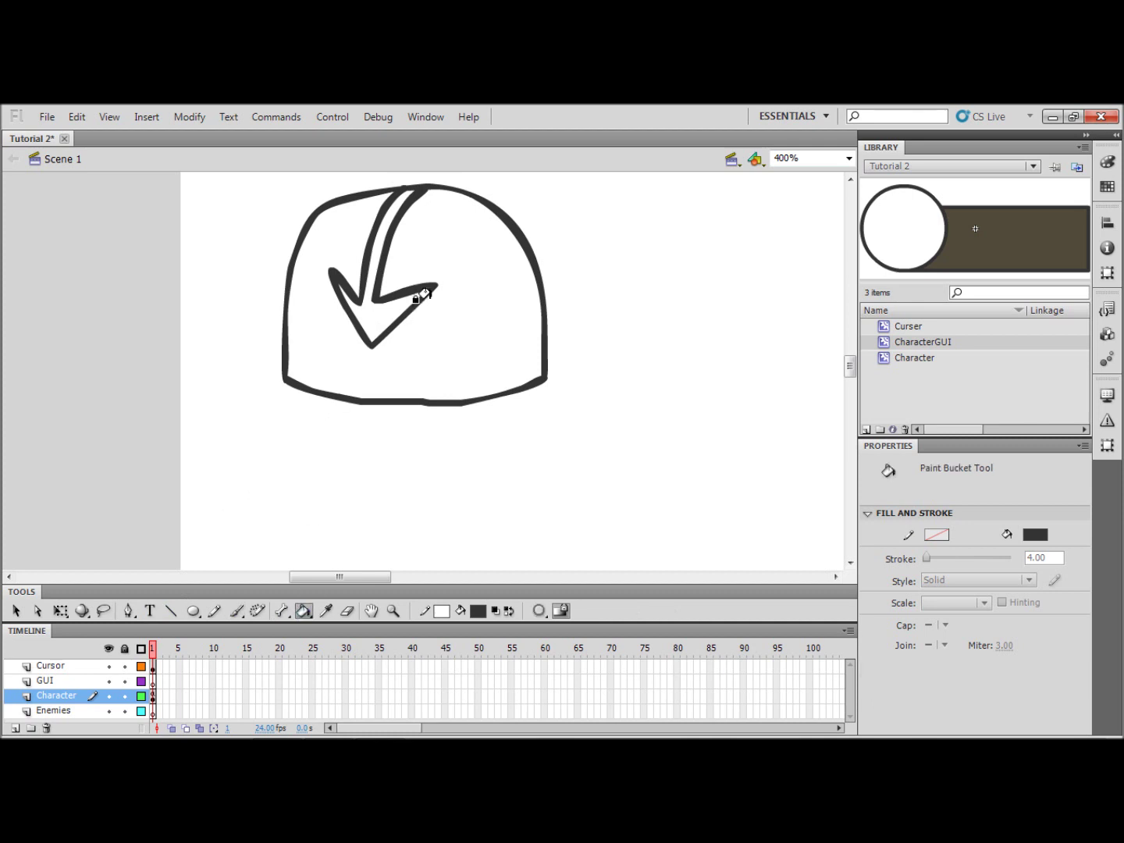
pyautogui.click(383, 307)
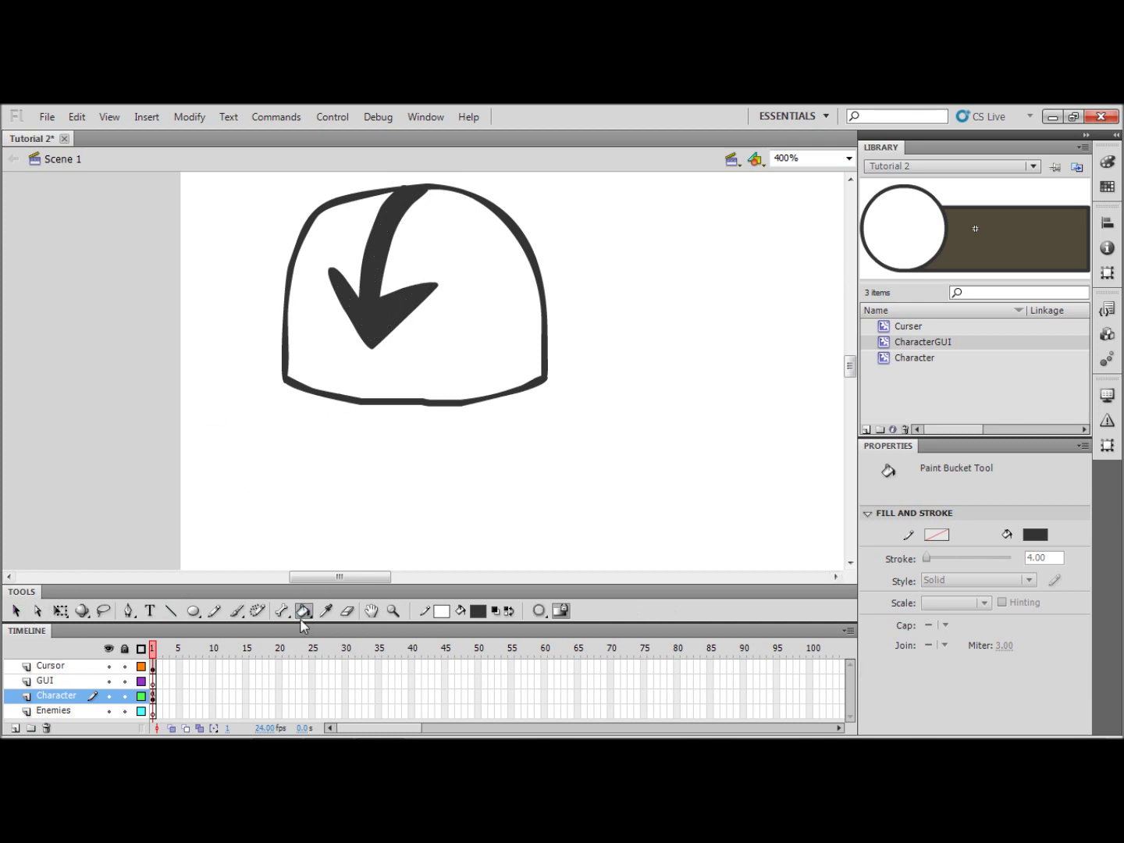
pyautogui.click(237, 610)
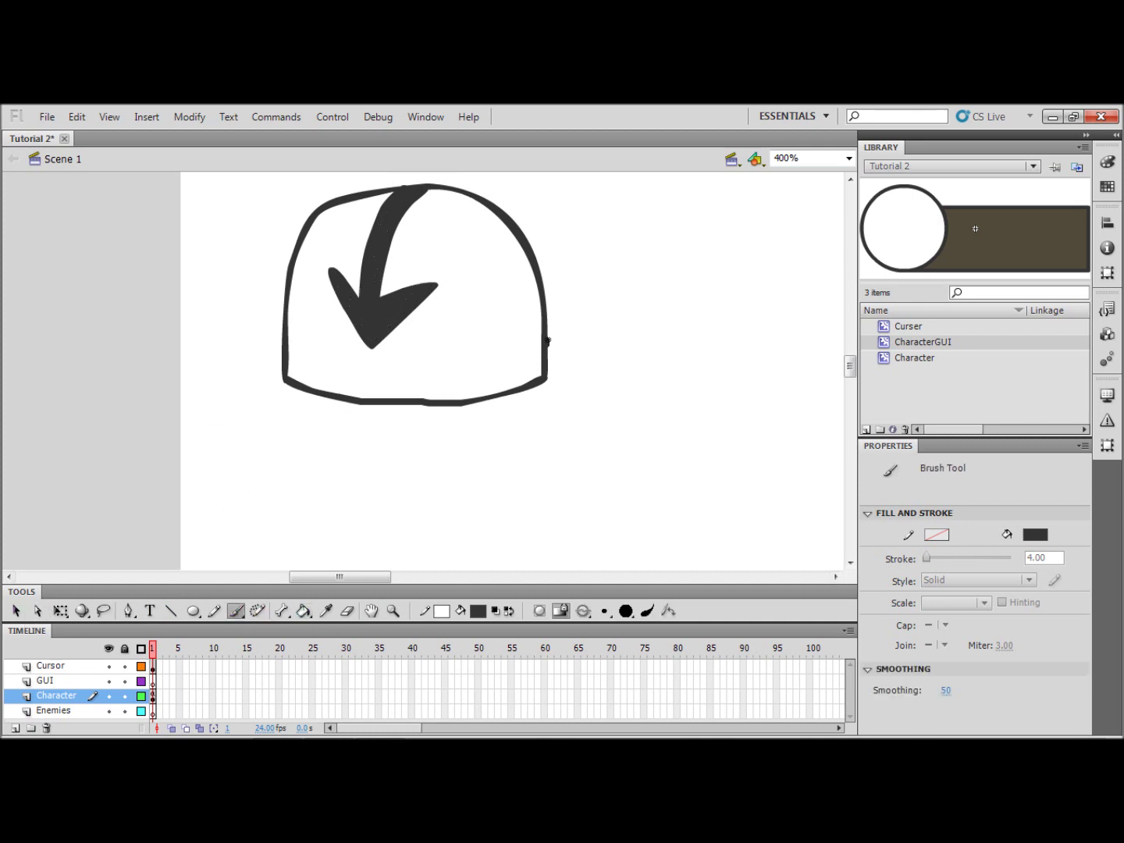
pyautogui.moveTo(547, 341)
pyautogui.mouseDown()
pyautogui.moveTo(558, 376)
pyautogui.moveTo(551, 373)
pyautogui.moveTo(585, 347)
pyautogui.moveTo(606, 373)
pyautogui.moveTo(560, 364)
pyautogui.moveTo(582, 391)
pyautogui.mouseUp()
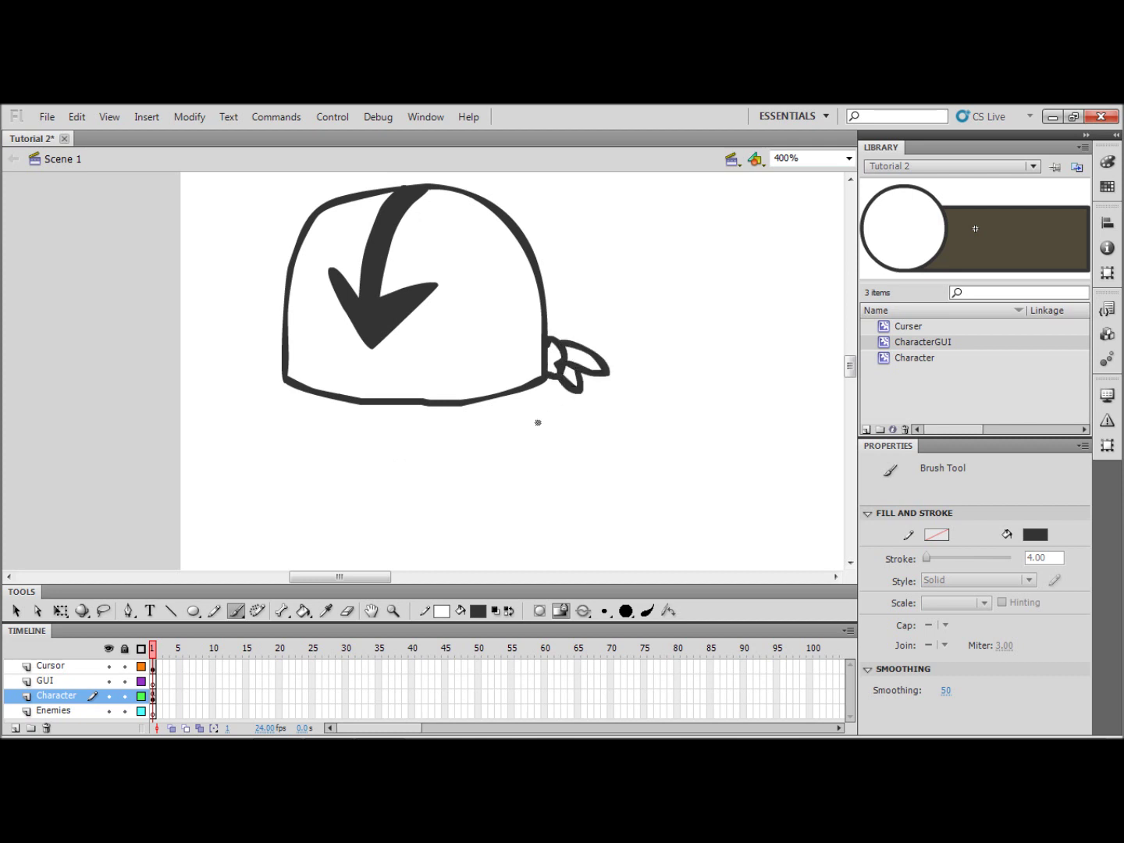
pyautogui.scroll(-2, 401, 381)
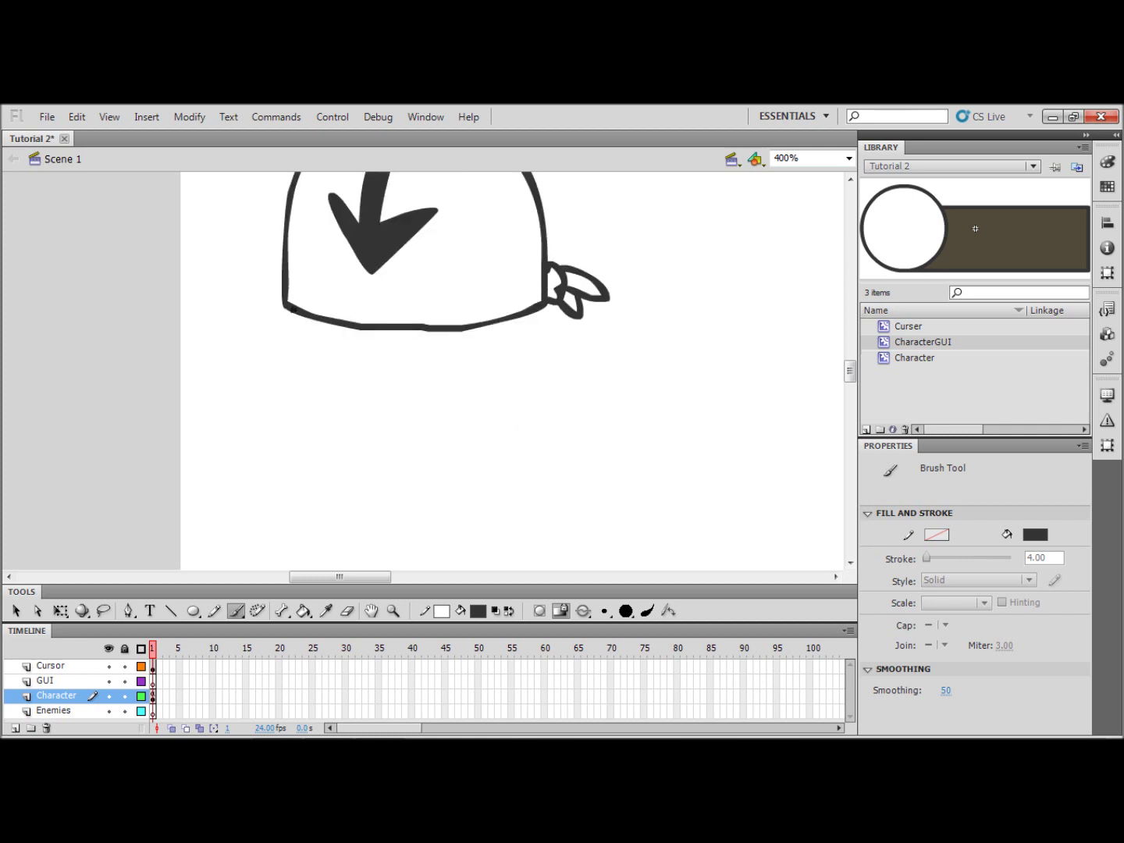
# Step: Brush the nose and both eyes below the cap, undoing misplaced strokes
pyautogui.moveTo(292, 311); pyautogui.dragTo(283, 355)
pyautogui.hotkey('ctrl', 'z')
pyautogui.moveTo(352, 331); pyautogui.dragTo(341, 412)
pyautogui.hotkey('ctrl', 'z')
pyautogui.moveTo(358, 332)
pyautogui.mouseDown()
pyautogui.moveTo(348, 399)
pyautogui.moveTo(390, 406)
pyautogui.mouseUp()
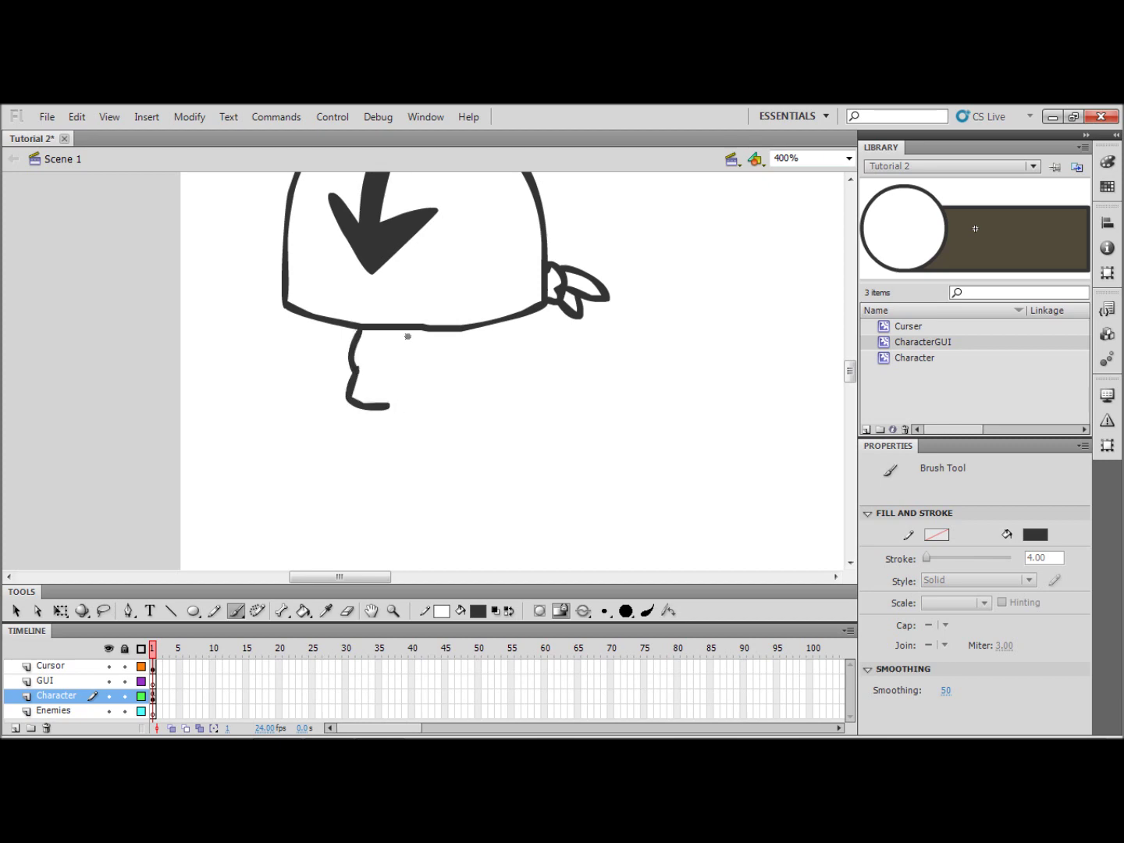
pyautogui.moveTo(404, 332)
pyautogui.mouseDown()
pyautogui.moveTo(403, 348)
pyautogui.moveTo(429, 344)
pyautogui.moveTo(426, 334)
pyautogui.mouseUp()
pyautogui.moveTo(320, 319)
pyautogui.mouseDown()
pyautogui.moveTo(326, 342)
pyautogui.moveTo(346, 345)
pyautogui.moveTo(357, 326)
pyautogui.moveTo(341, 334)
pyautogui.mouseUp()
pyautogui.hotkey('ctrl', 'z')
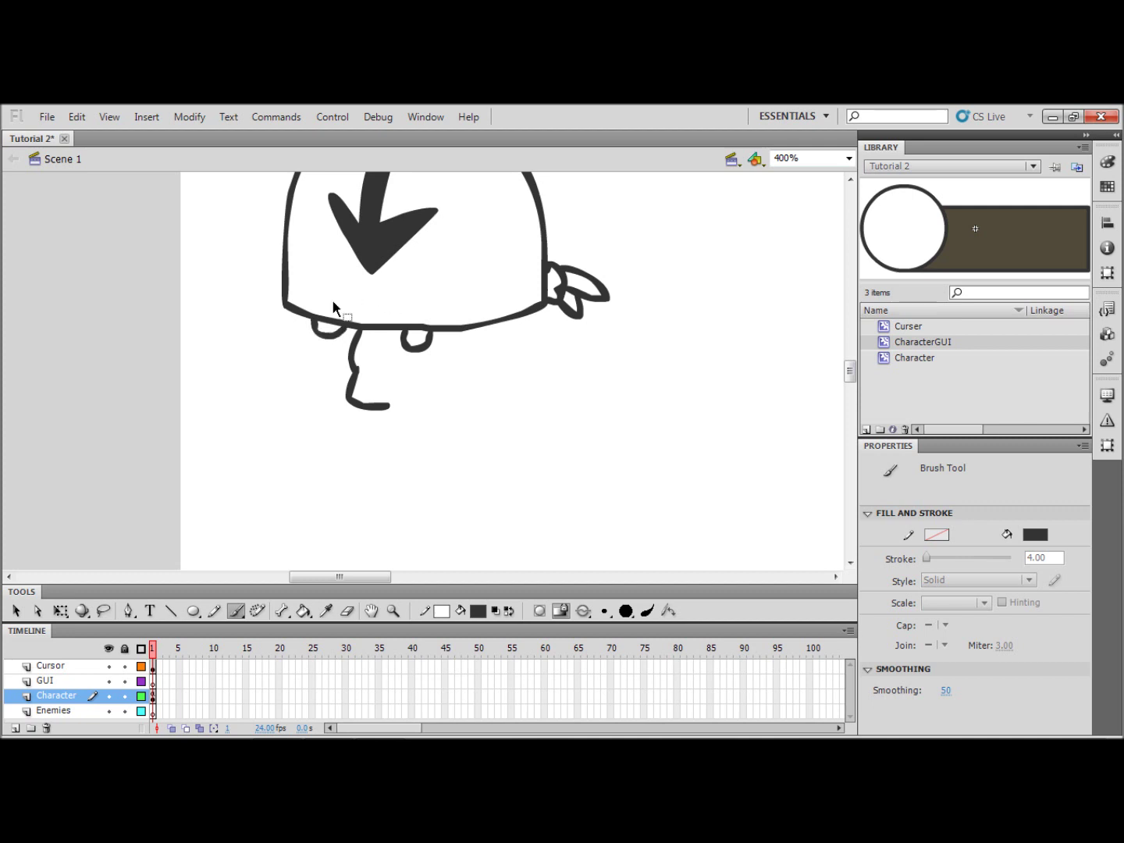
pyautogui.hotkey('ctrl', 'z')
pyautogui.moveTo(320, 321); pyautogui.dragTo(352, 327)
# Step: Draw the face sides, jaw, scarf at the neck and the mouth
pyautogui.moveTo(285, 308)
pyautogui.mouseDown()
pyautogui.moveTo(305, 327)
pyautogui.moveTo(314, 475)
pyautogui.moveTo(345, 501)
pyautogui.moveTo(403, 507)
pyautogui.moveTo(468, 488)
pyautogui.moveTo(501, 442)
pyautogui.mouseUp()
pyautogui.hotkey('ctrl', 'z')
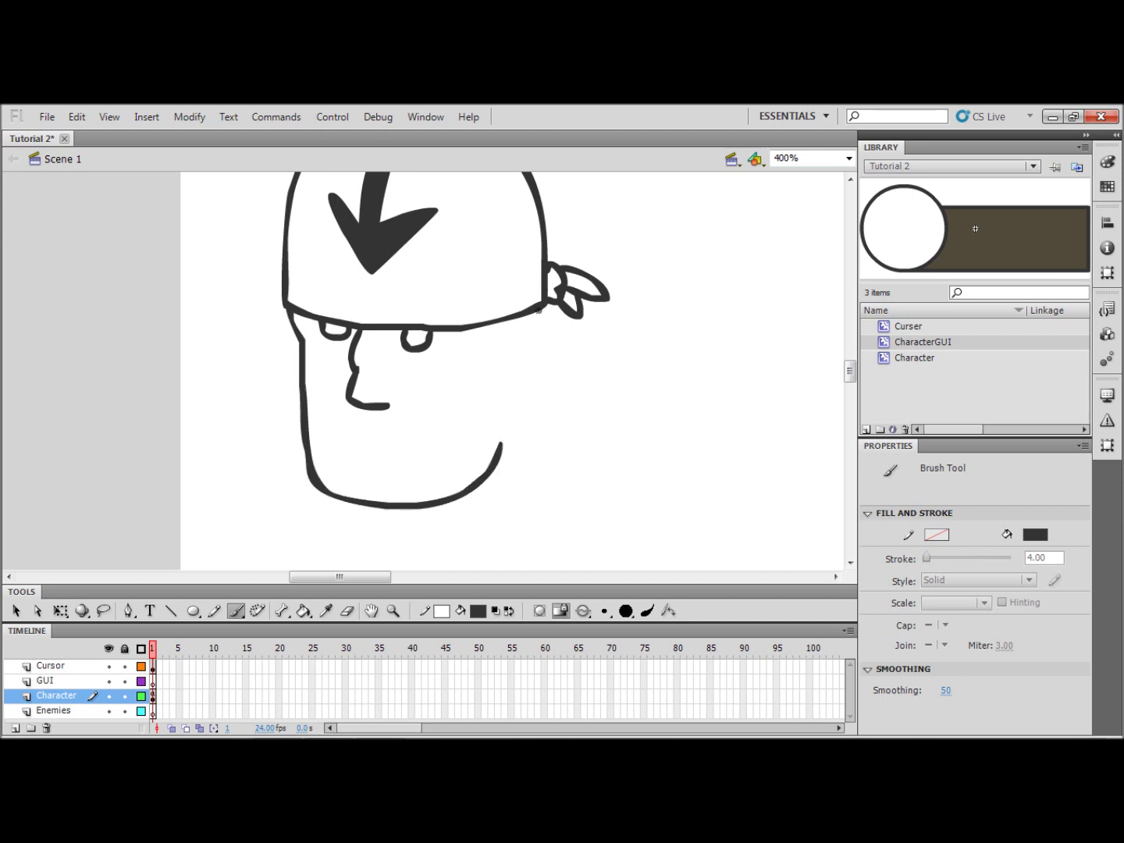
pyautogui.moveTo(541, 305); pyautogui.dragTo(550, 529)
pyautogui.scroll(-3, 376, 414)
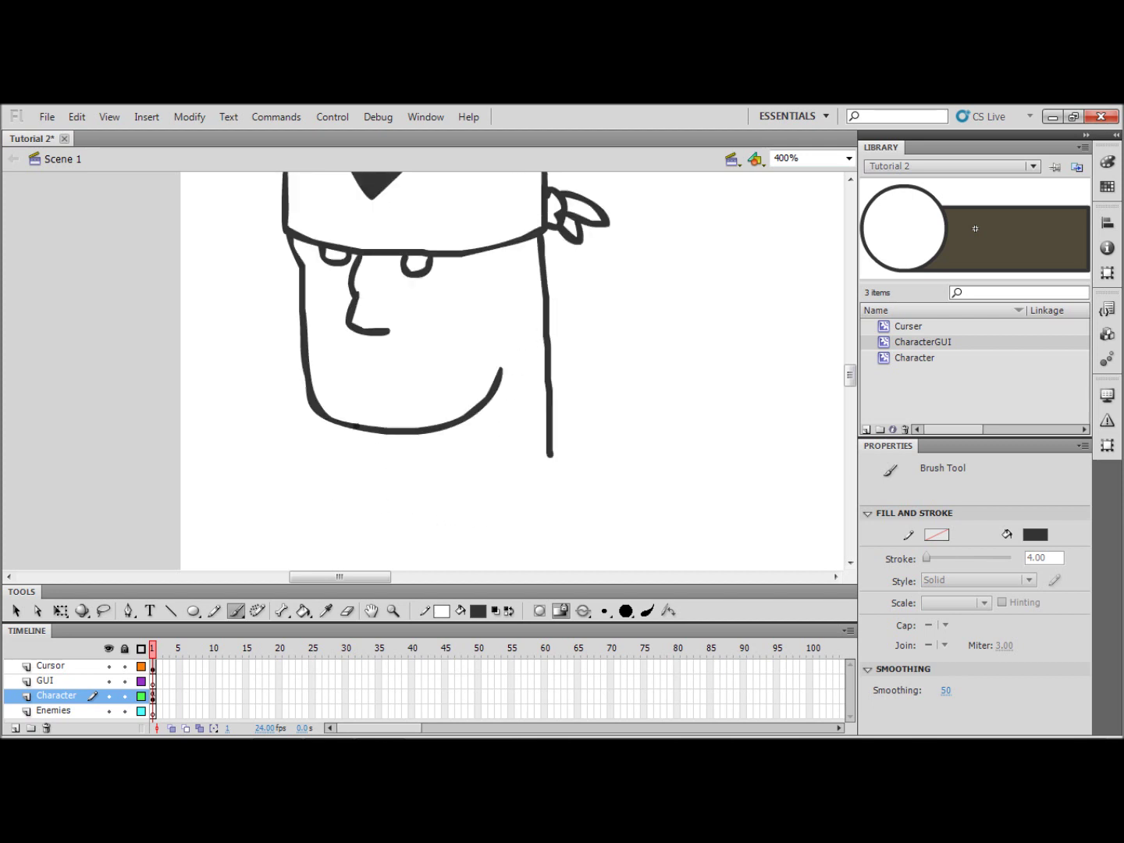
pyautogui.moveTo(344, 425)
pyautogui.mouseDown()
pyautogui.moveTo(351, 455)
pyautogui.moveTo(342, 449)
pyautogui.moveTo(334, 476)
pyautogui.moveTo(342, 497)
pyautogui.moveTo(377, 517)
pyautogui.moveTo(422, 518)
pyautogui.moveTo(566, 502)
pyautogui.moveTo(578, 489)
pyautogui.moveTo(549, 446)
pyautogui.mouseUp()
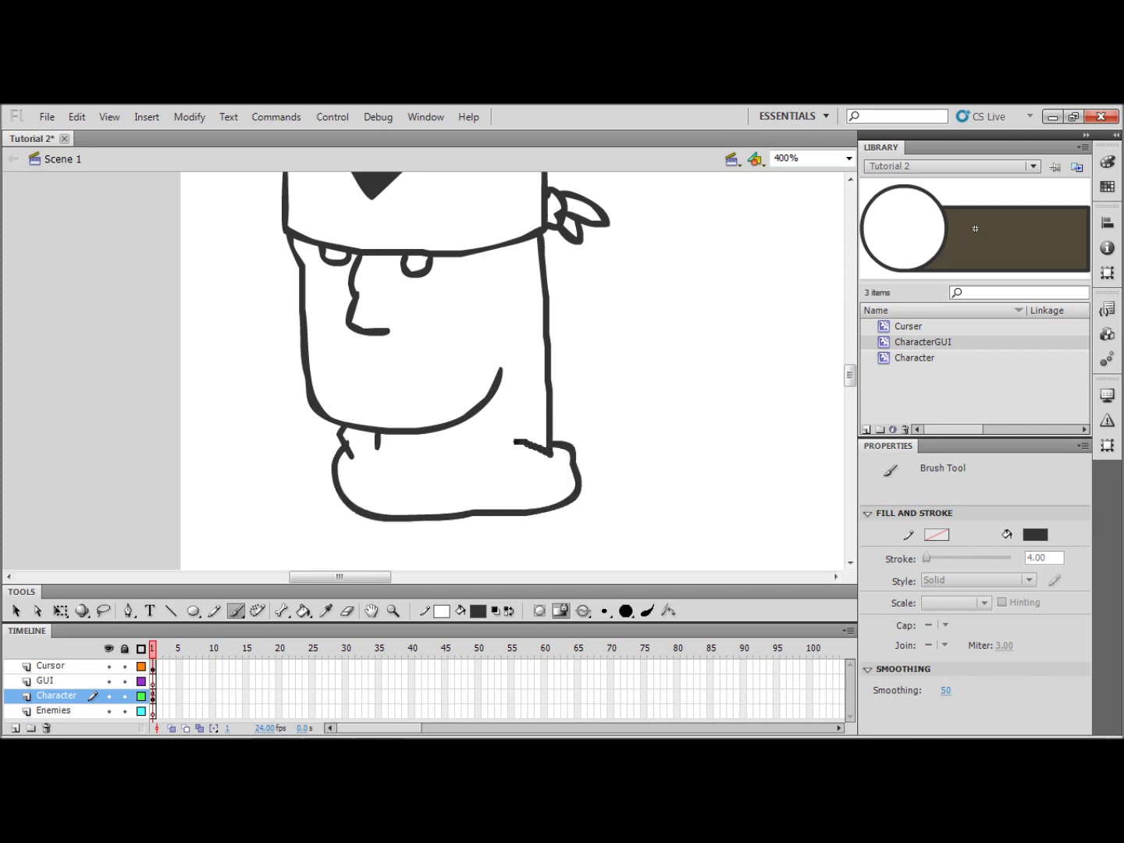
pyautogui.moveTo(516, 441); pyautogui.dragTo(377, 449)
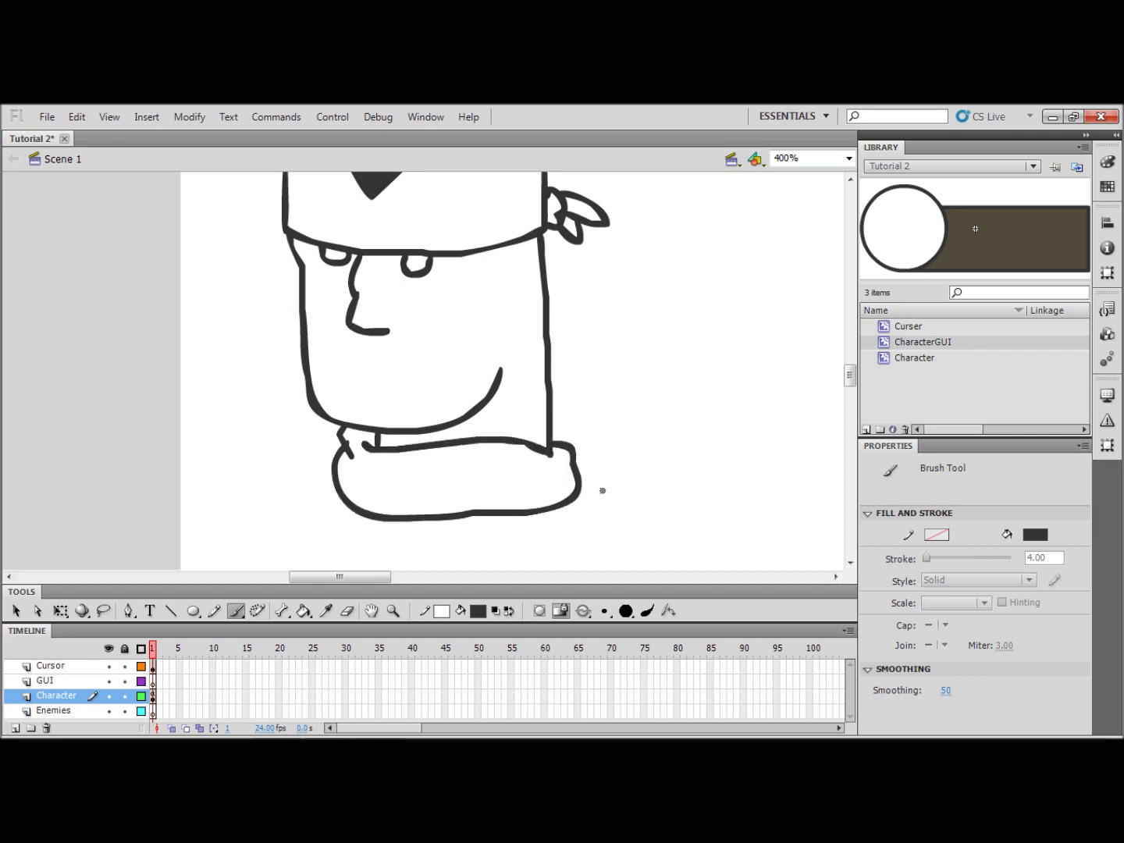
pyautogui.scroll(2, 356, 442)
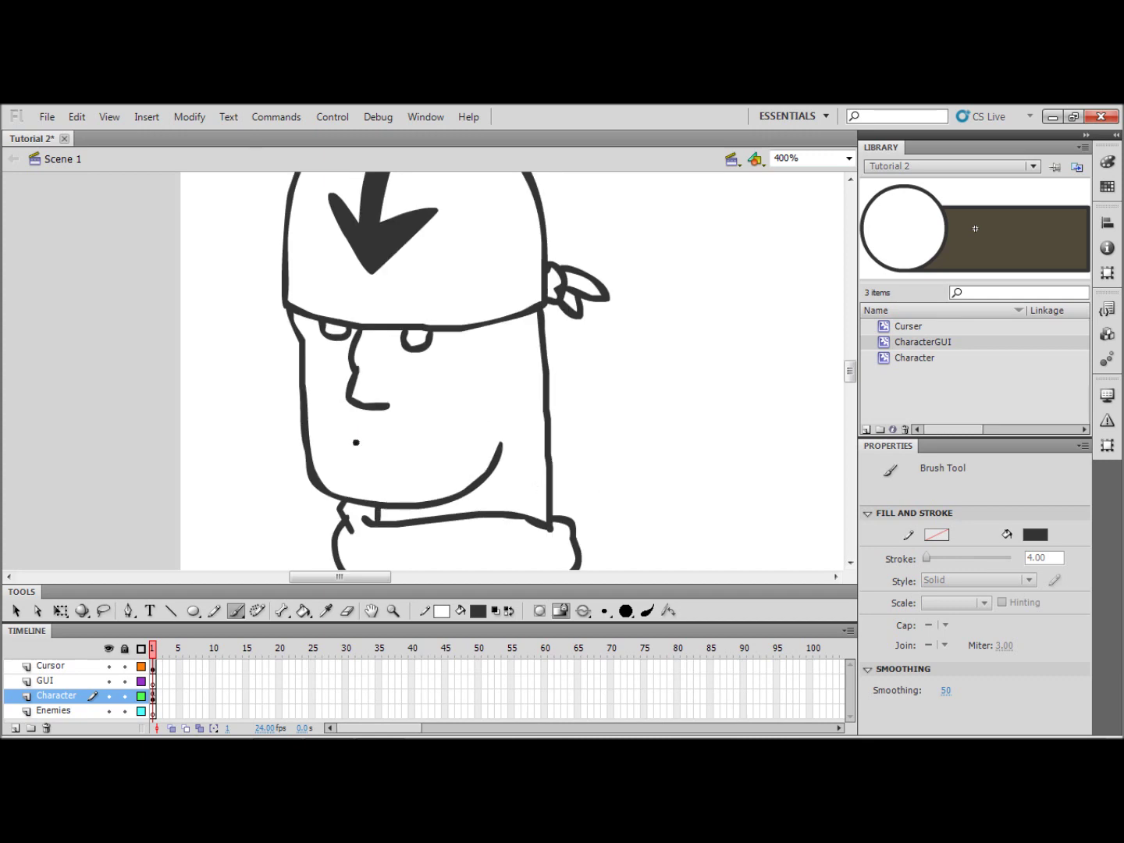
pyautogui.hotkey('ctrl', 'z')
pyautogui.moveTo(353, 445); pyautogui.dragTo(393, 446)
pyautogui.hotkey('ctrl', 'z')
pyautogui.hotkey('ctrl', 'z')
# Step: Sample the enemy circle's red and fill the scarf, cap and bandana knot with it
pyautogui.scroll(1, 441, 542)
pyautogui.scroll(-8, 460, 530)
pyautogui.click(327, 610)
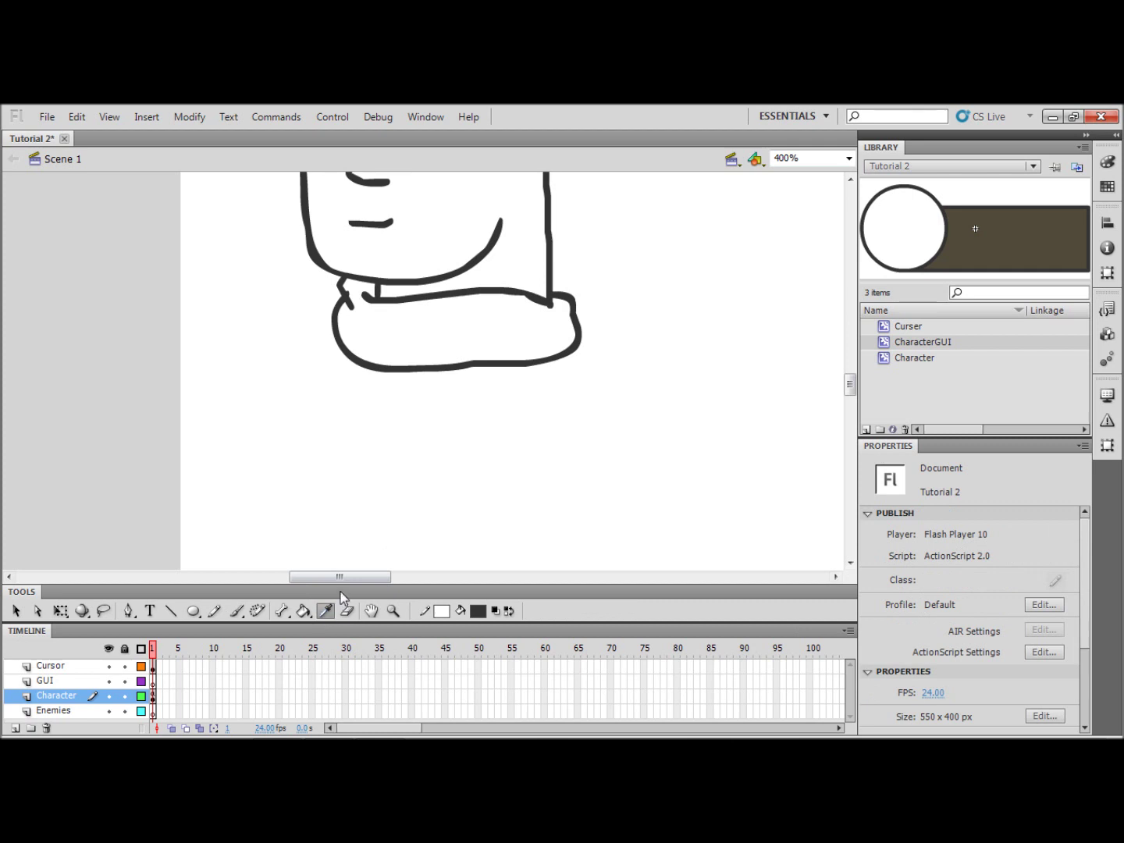
pyautogui.moveTo(341, 578)
pyautogui.mouseDown()
pyautogui.moveTo(400, 578)
pyautogui.moveTo(352, 578)
pyautogui.mouseUp()
pyautogui.click(582, 220)
pyautogui.scroll(2, 376, 457)
pyautogui.click(353, 387)
pyautogui.scroll(2, 361, 398)
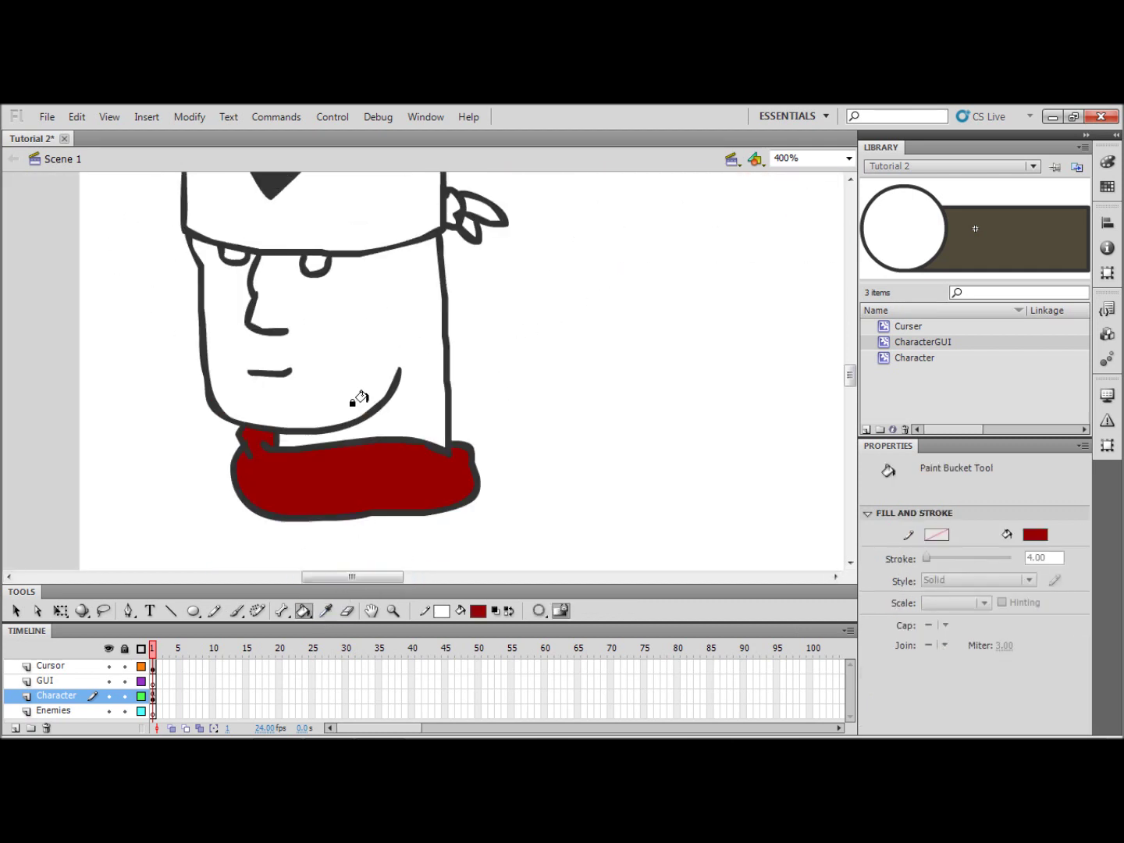
pyautogui.click(336, 201)
pyautogui.scroll(2, 336, 202)
pyautogui.click(451, 278)
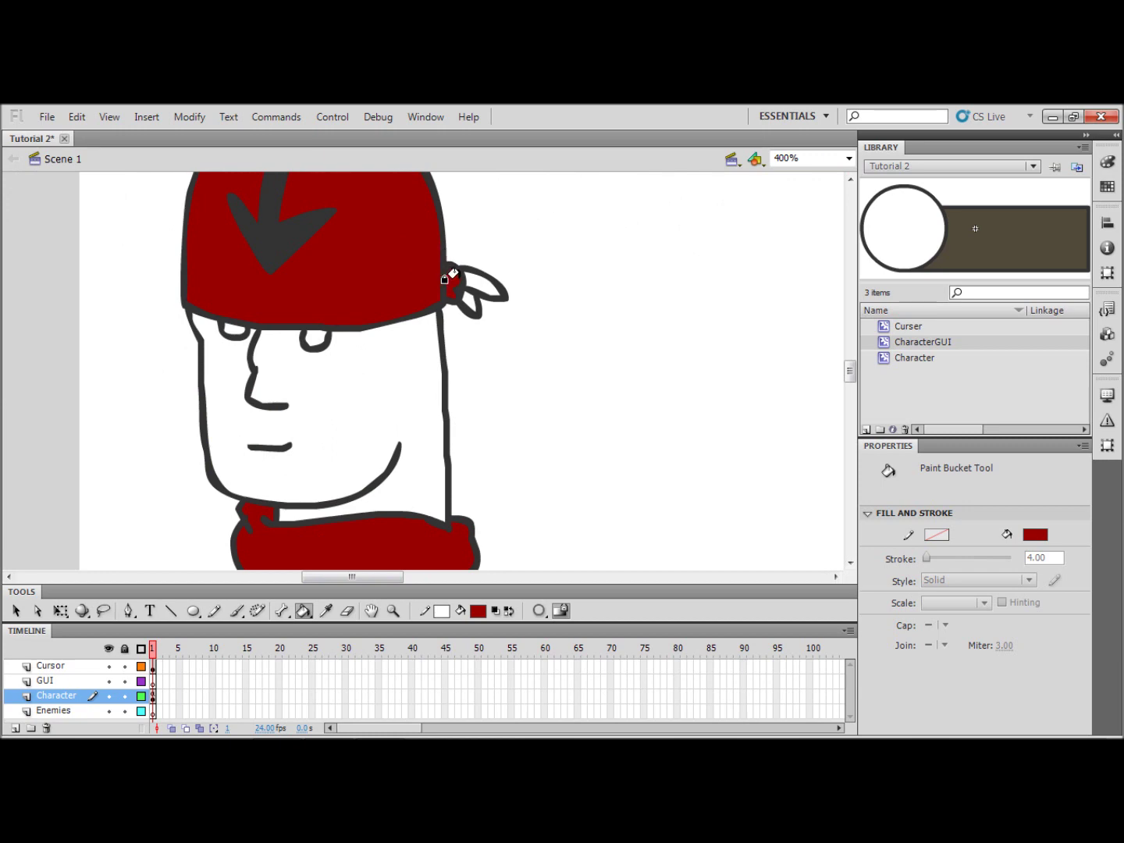
pyautogui.click(486, 289)
pyautogui.click(466, 306)
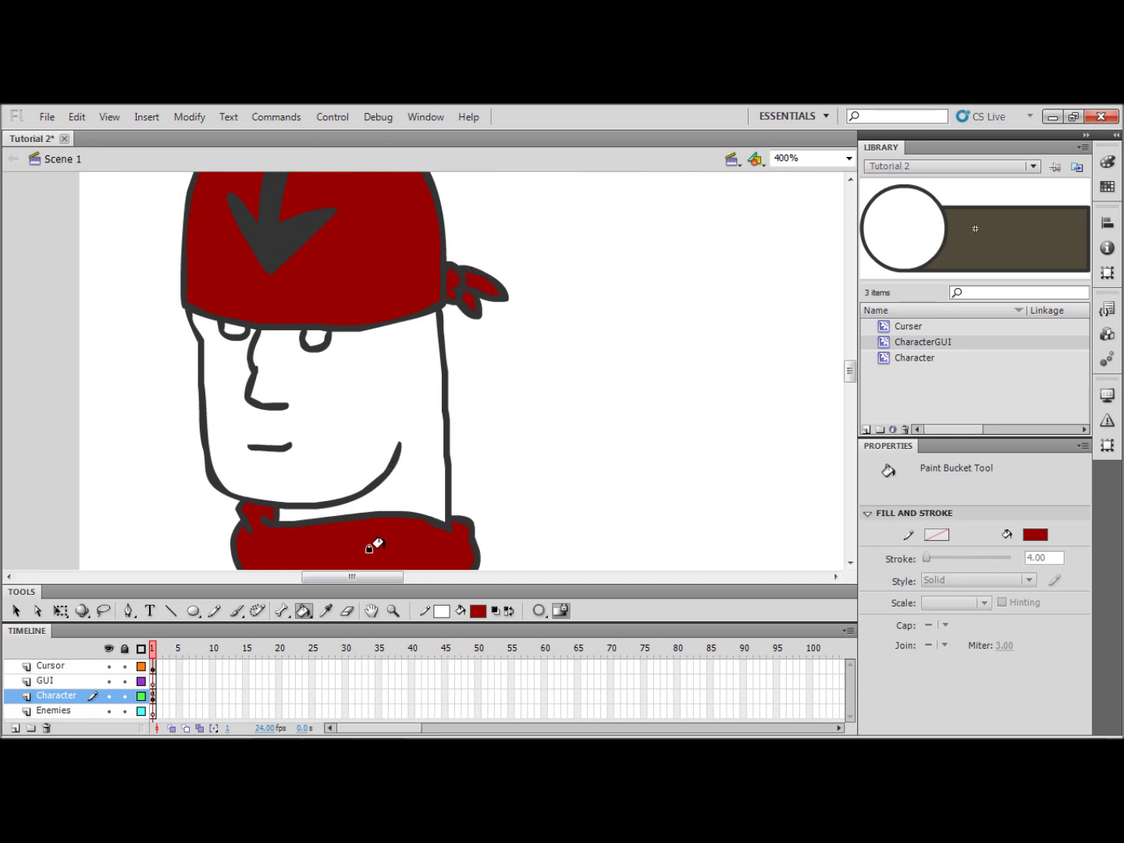
# Step: Fill the face peach #FFCC99 and zoom back out to the whole stage
pyautogui.click(478, 613)
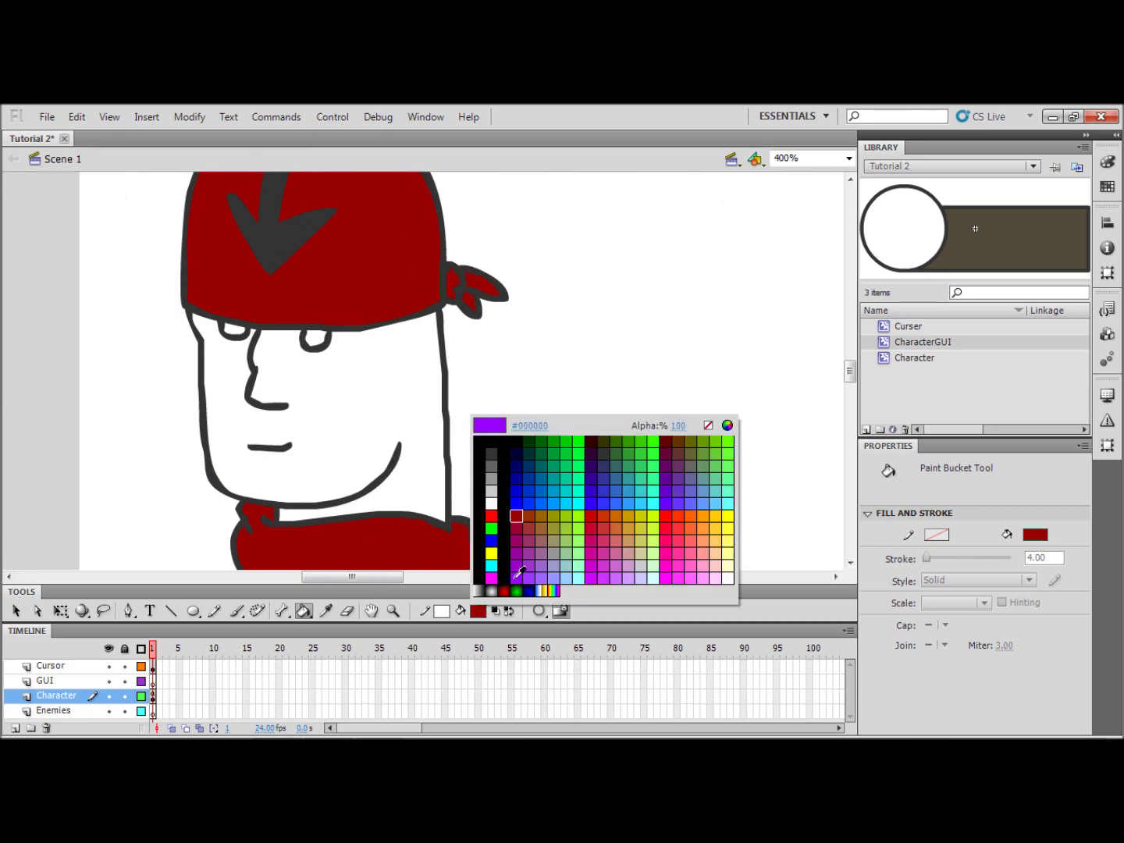
pyautogui.click(723, 552)
pyautogui.click(373, 387)
pyautogui.scroll(-2, 372, 384)
pyautogui.scroll(2, 371, 384)
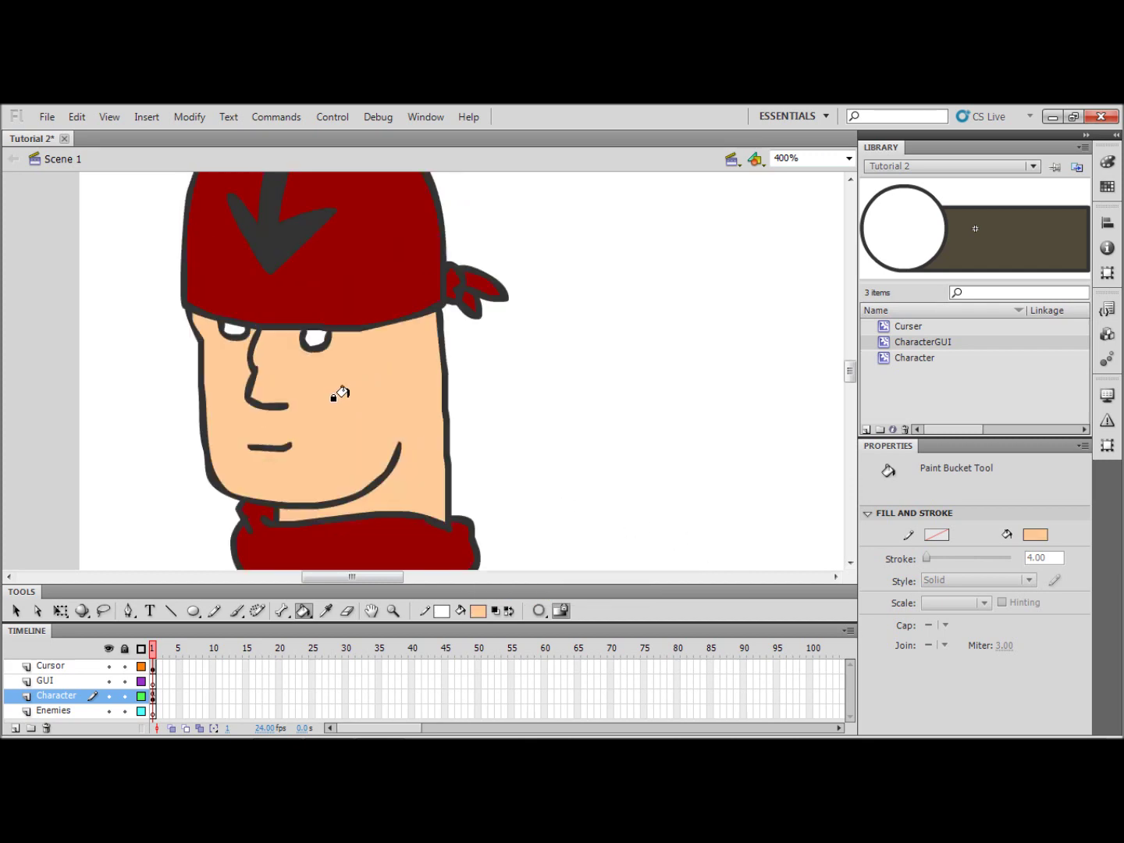
pyautogui.click(17, 610)
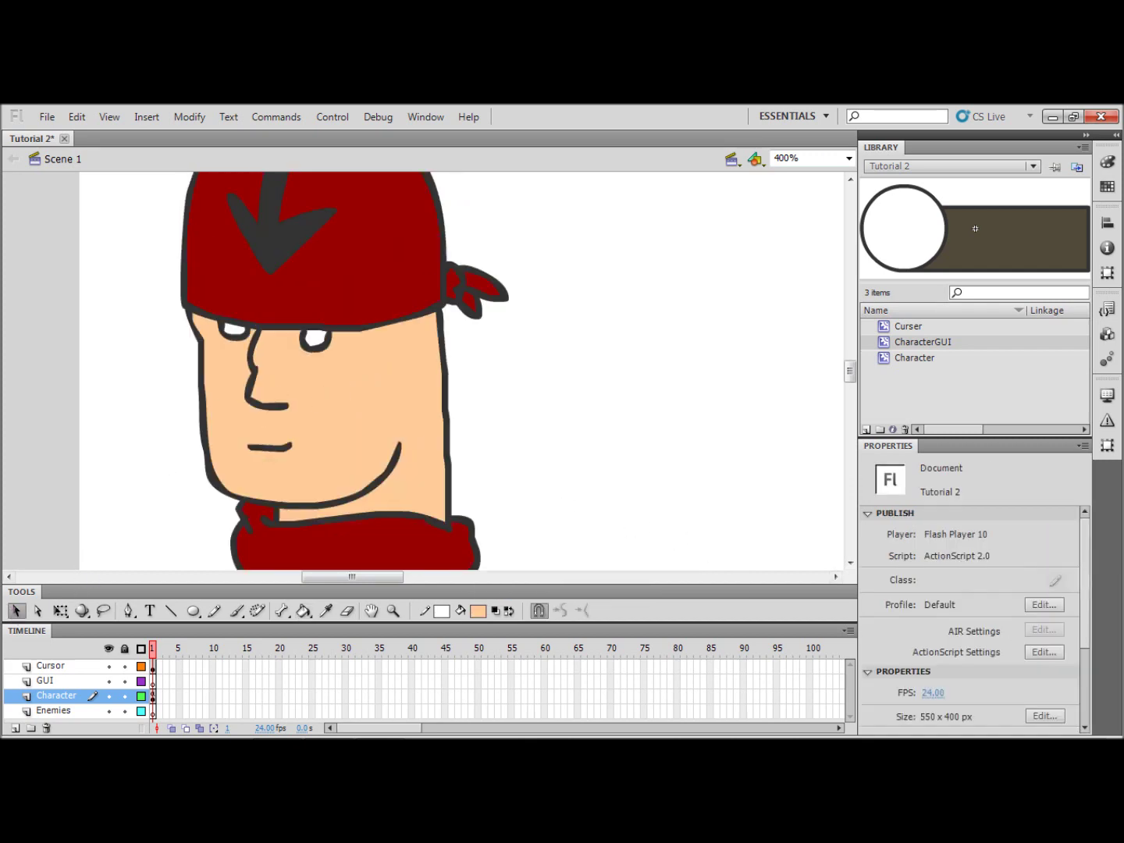
pyautogui.click(849, 159)
pyautogui.click(800, 233)
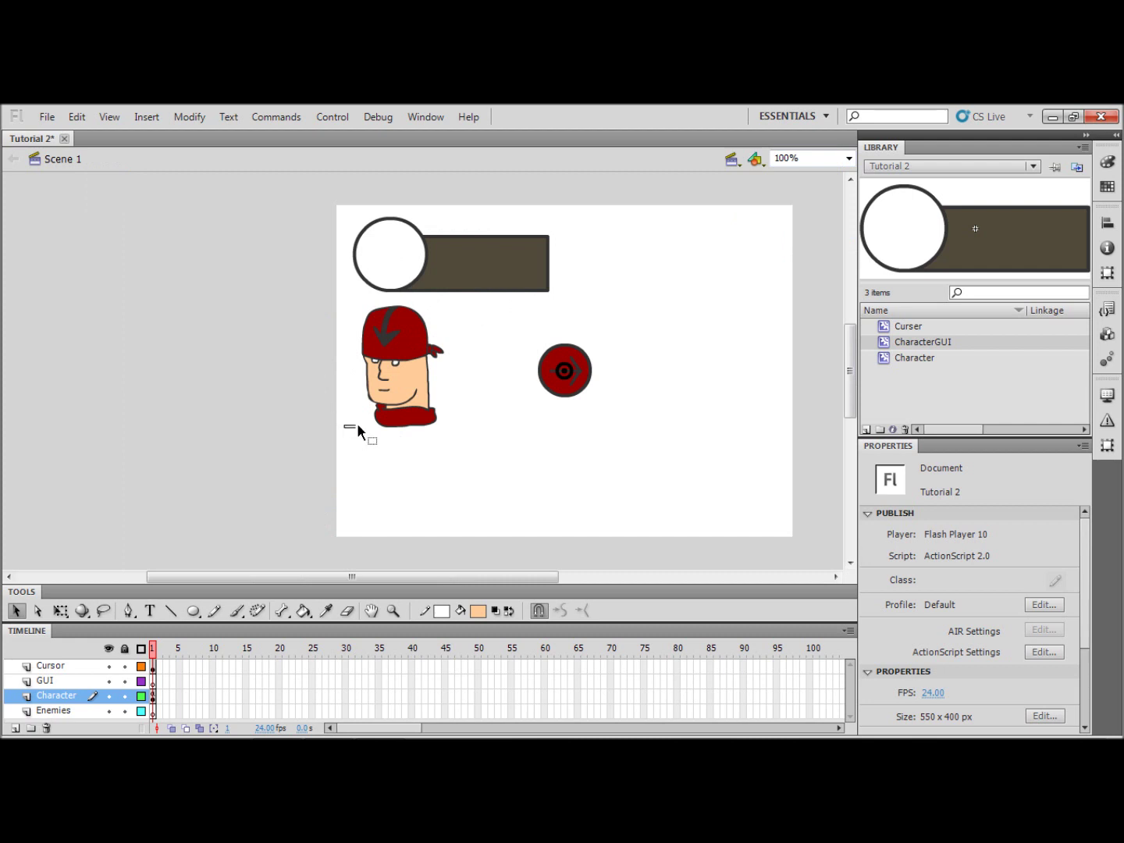
# Step: Select the whole head and scale it down to 50.60 × 75.25 with Free Transform
pyautogui.moveTo(357, 433); pyautogui.dragTo(462, 312)
pyautogui.click(451, 371)
pyautogui.moveTo(306, 471); pyautogui.dragTo(454, 318)
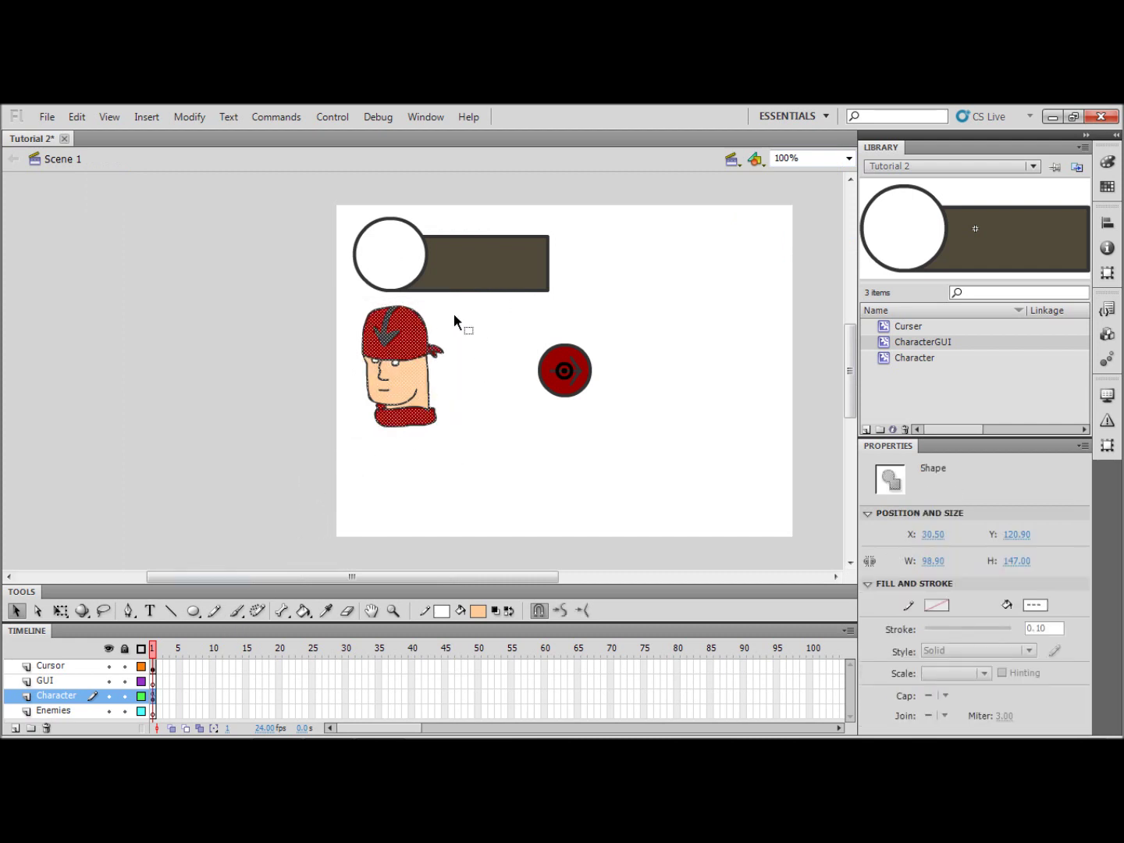
pyautogui.click(60, 611)
pyautogui.moveTo(442, 432); pyautogui.dragTo(405, 272)
pyautogui.click(426, 343)
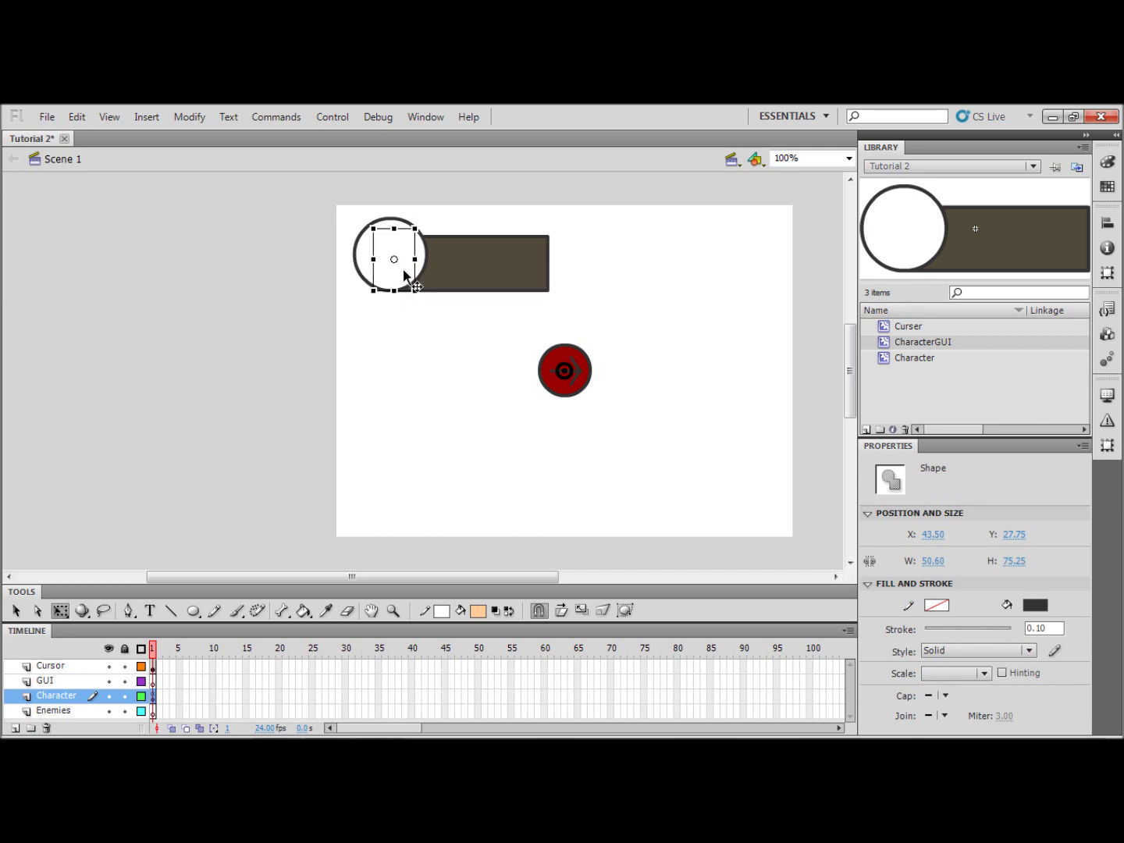
pyautogui.hotkey('ctrl', 'z')
# Step: Move the head into the HP bar graphic, over the white circle at the dark bar's left
pyautogui.hotkey('ctrl', 'x')
pyautogui.click(405, 278)
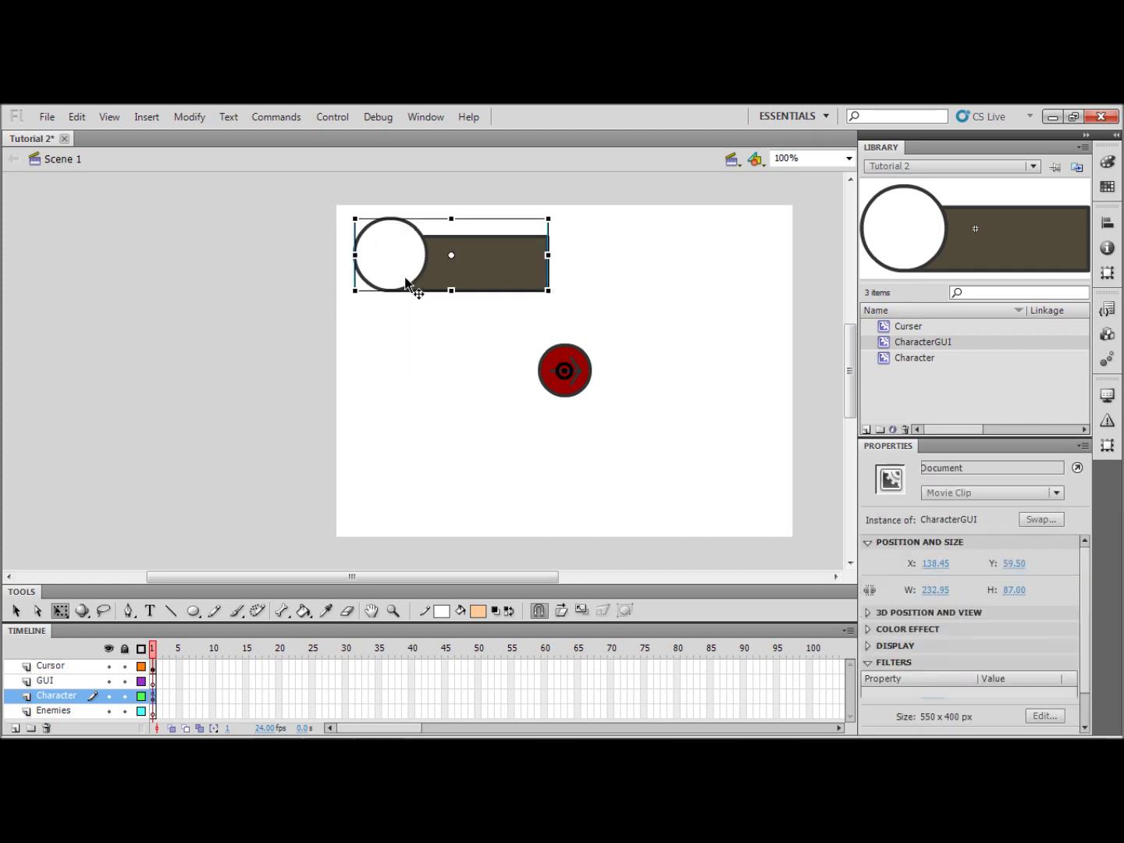
pyautogui.doubleClick(406, 278)
pyautogui.click(396, 327)
pyautogui.hotkey('ctrl', 'v')
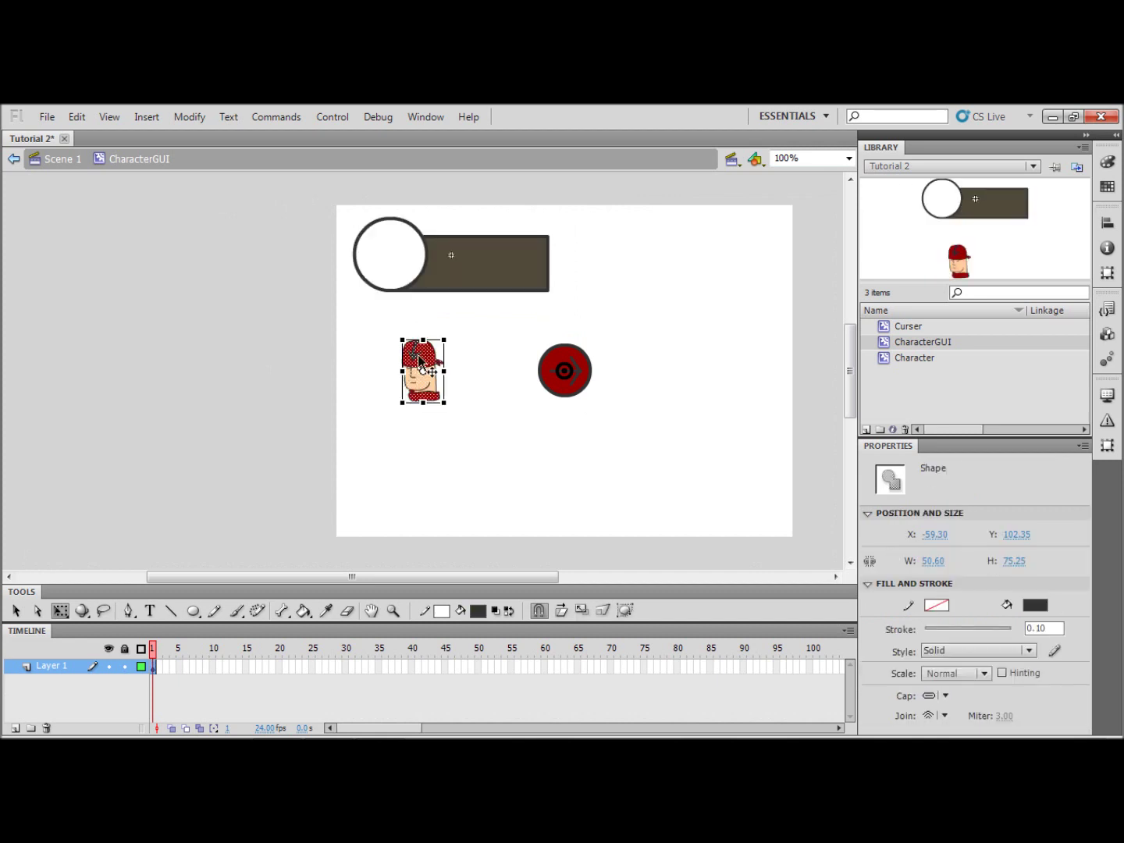
pyautogui.moveTo(418, 359); pyautogui.dragTo(387, 249)
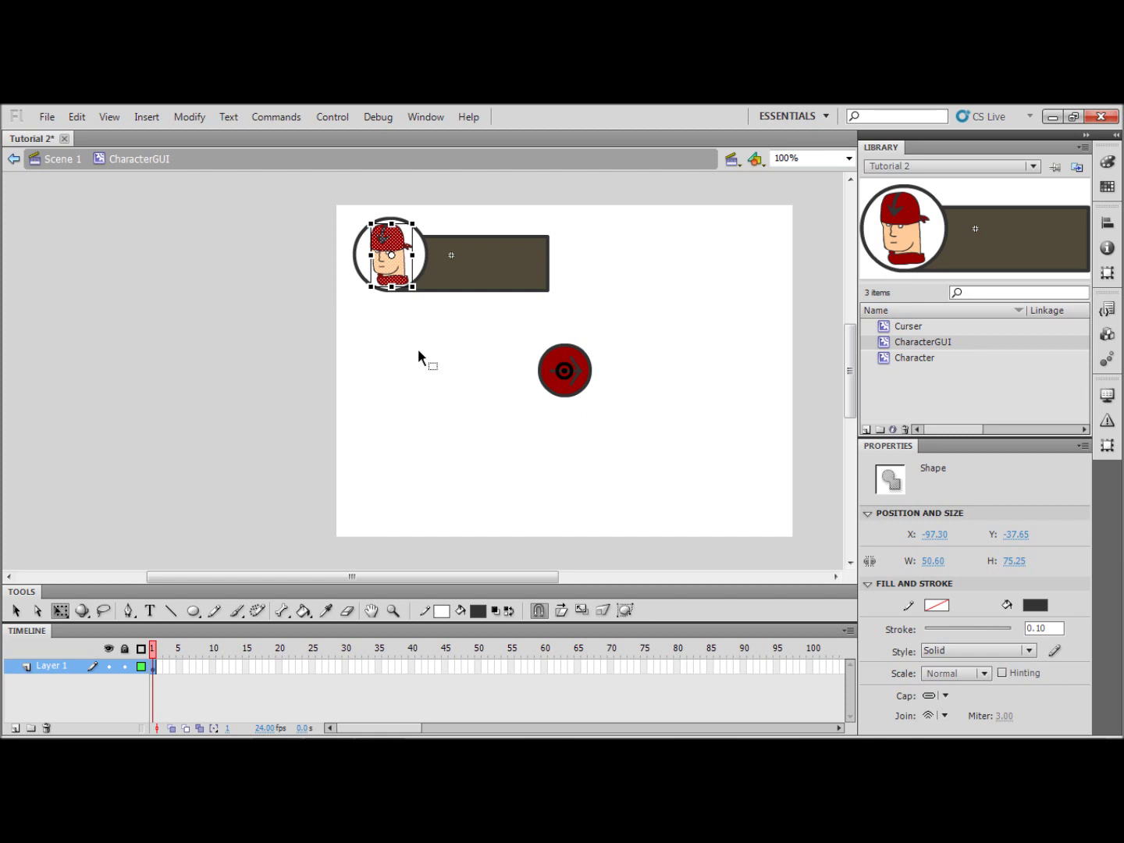
# Step: Flip the head horizontally, widen it to 55.75 × 75.20, and return to Scene 1
pyautogui.click(188, 115)
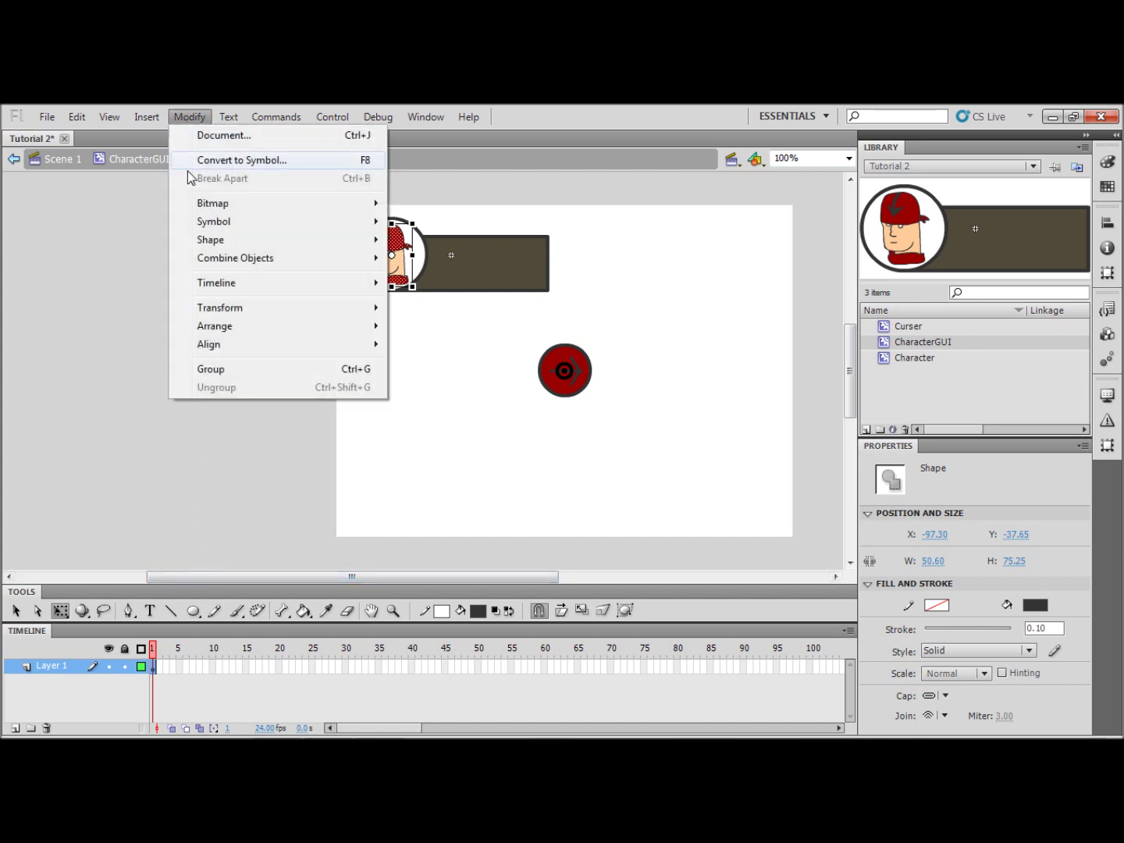
pyautogui.moveTo(224, 313)
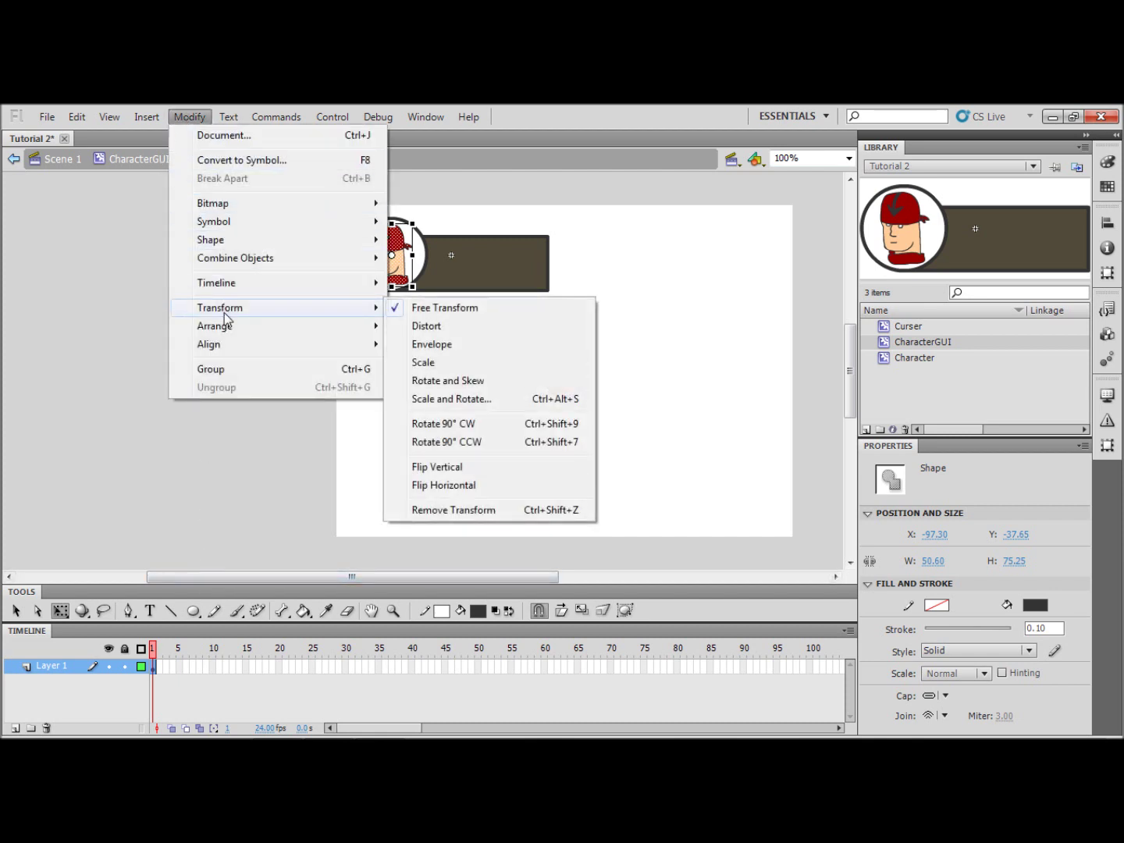
pyautogui.click(467, 485)
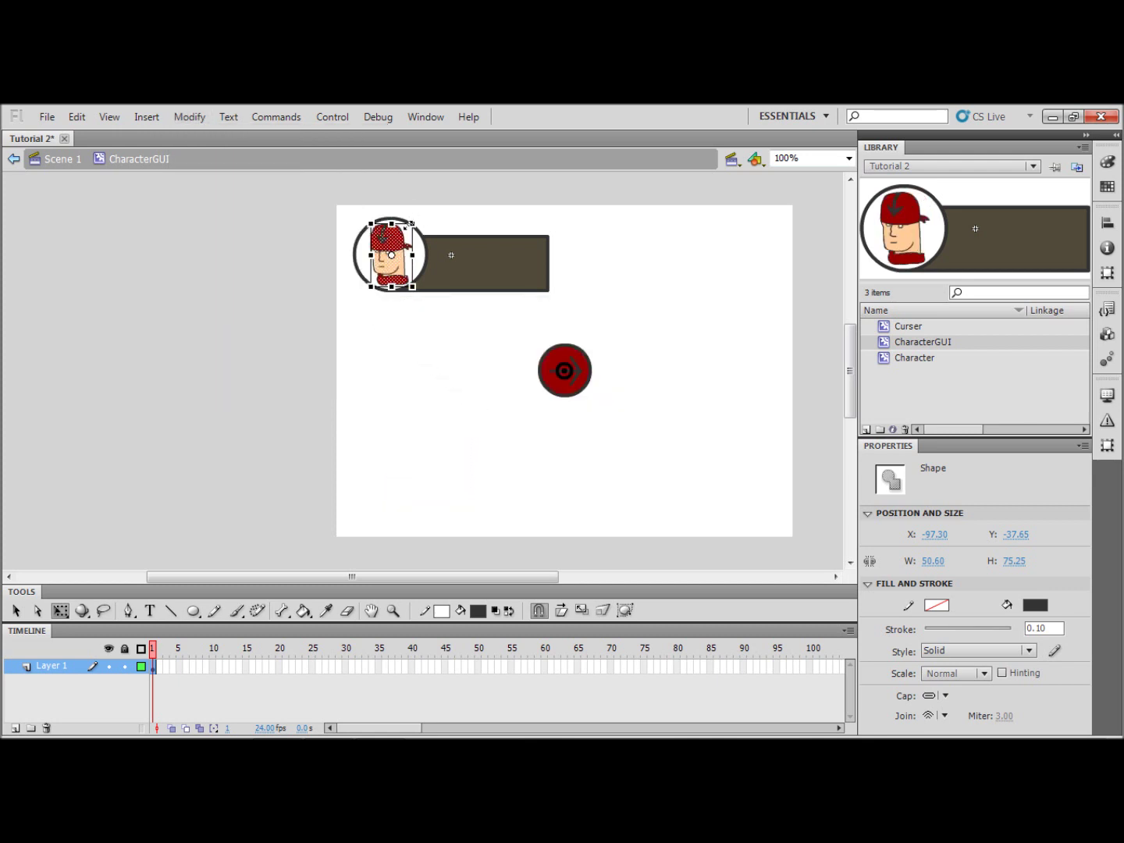
pyautogui.moveTo(404, 224); pyautogui.dragTo(418, 226)
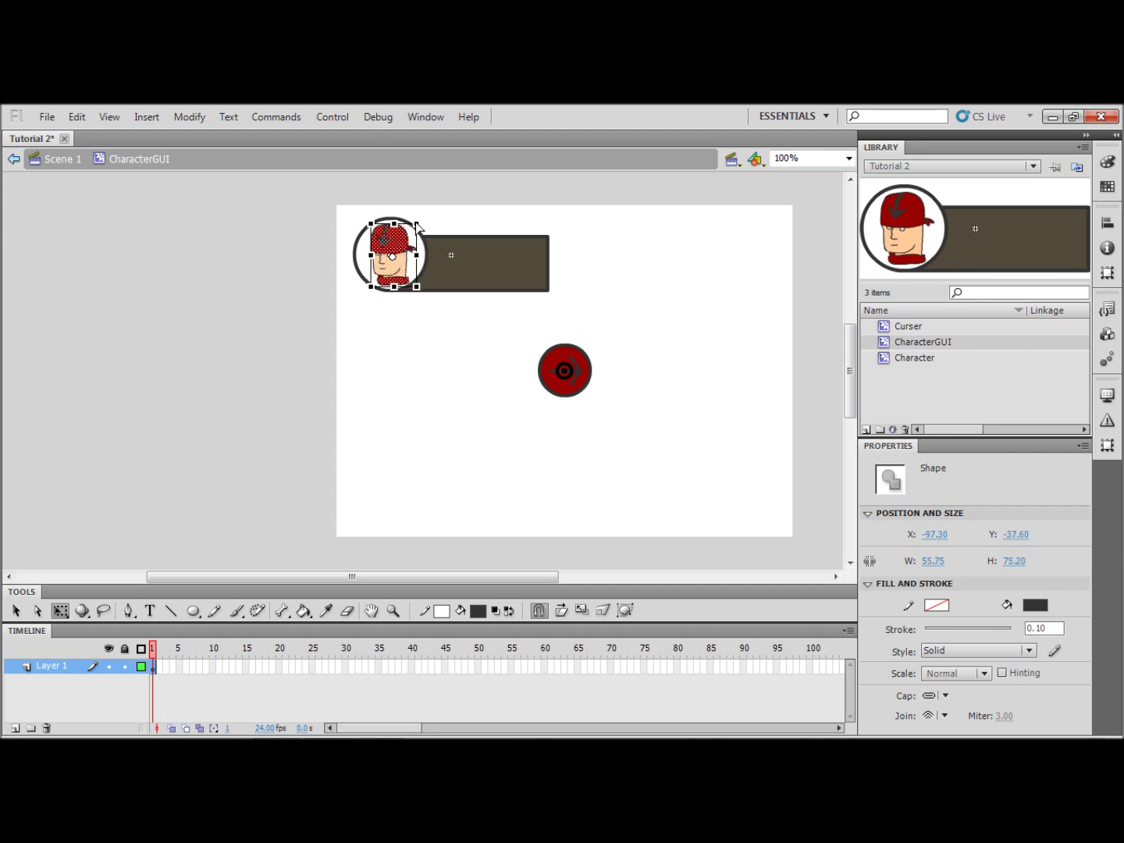
pyautogui.click(397, 320)
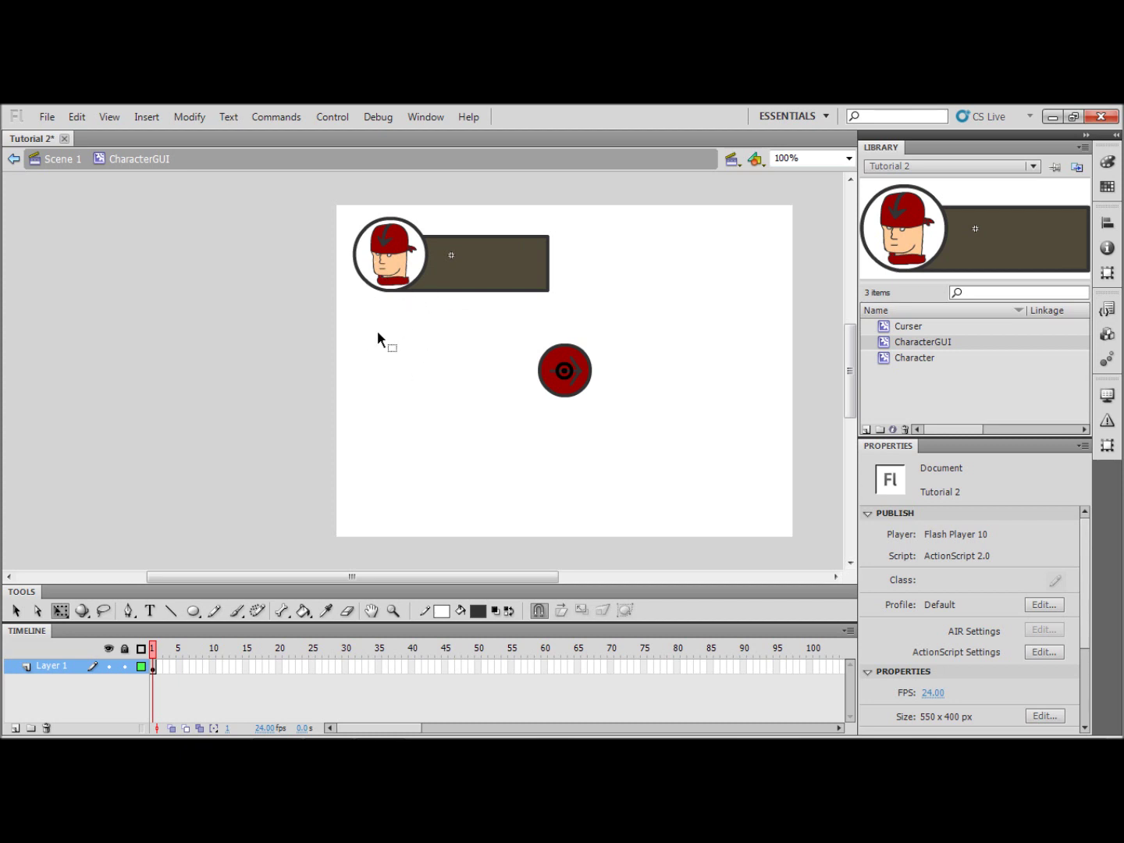
pyautogui.doubleClick(377, 330)
# Step: Delete the existing CharacterGUI instance from the stage
pyautogui.click(448, 287)
pyautogui.click(467, 293)
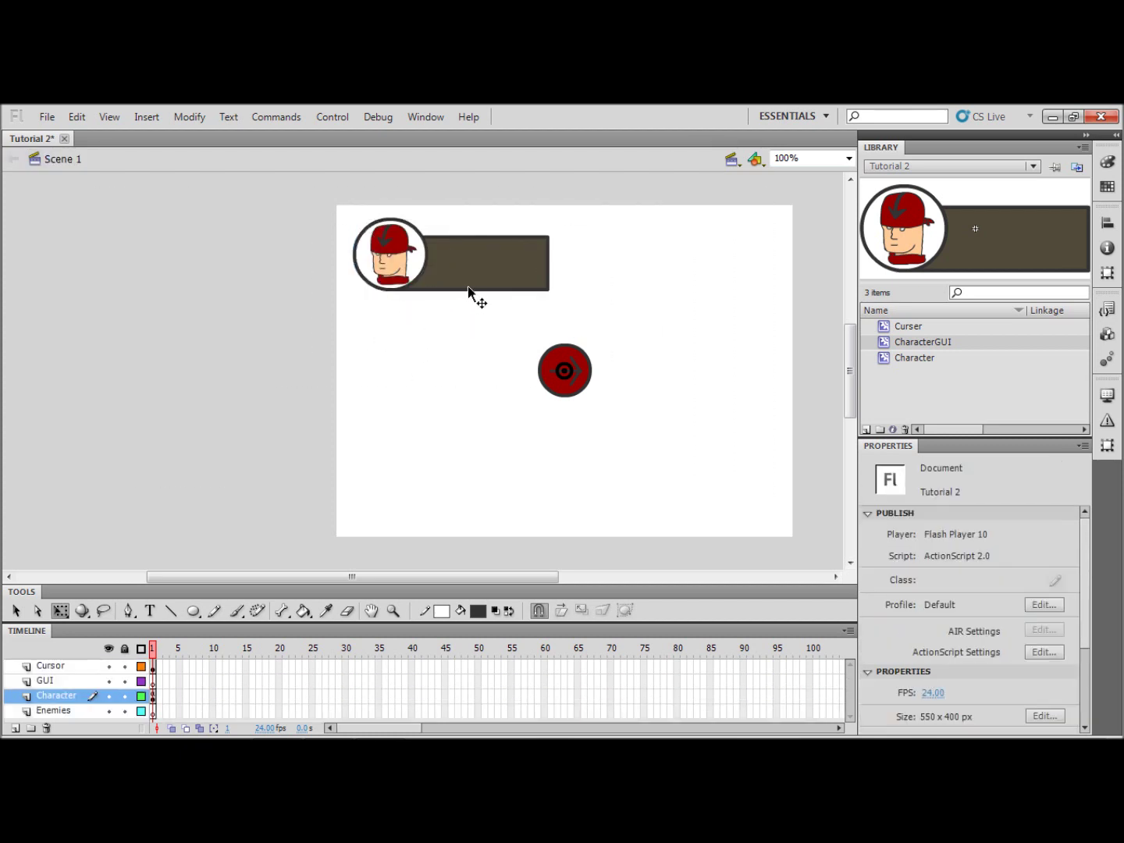
pyautogui.click(460, 251)
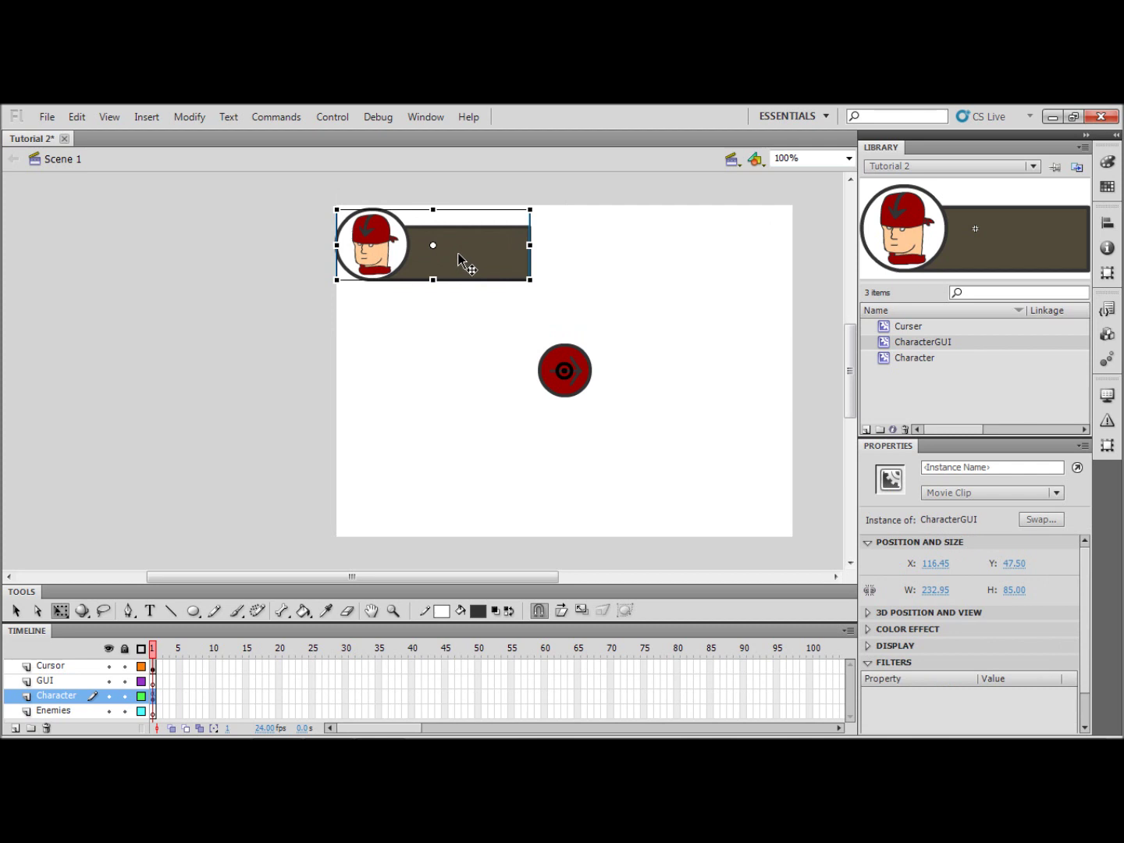
pyautogui.press('Delete')
# Step: Place a CharacterGUI instance on the GUI layer at the stage's top-left and open it for editing
pyautogui.click(57, 685)
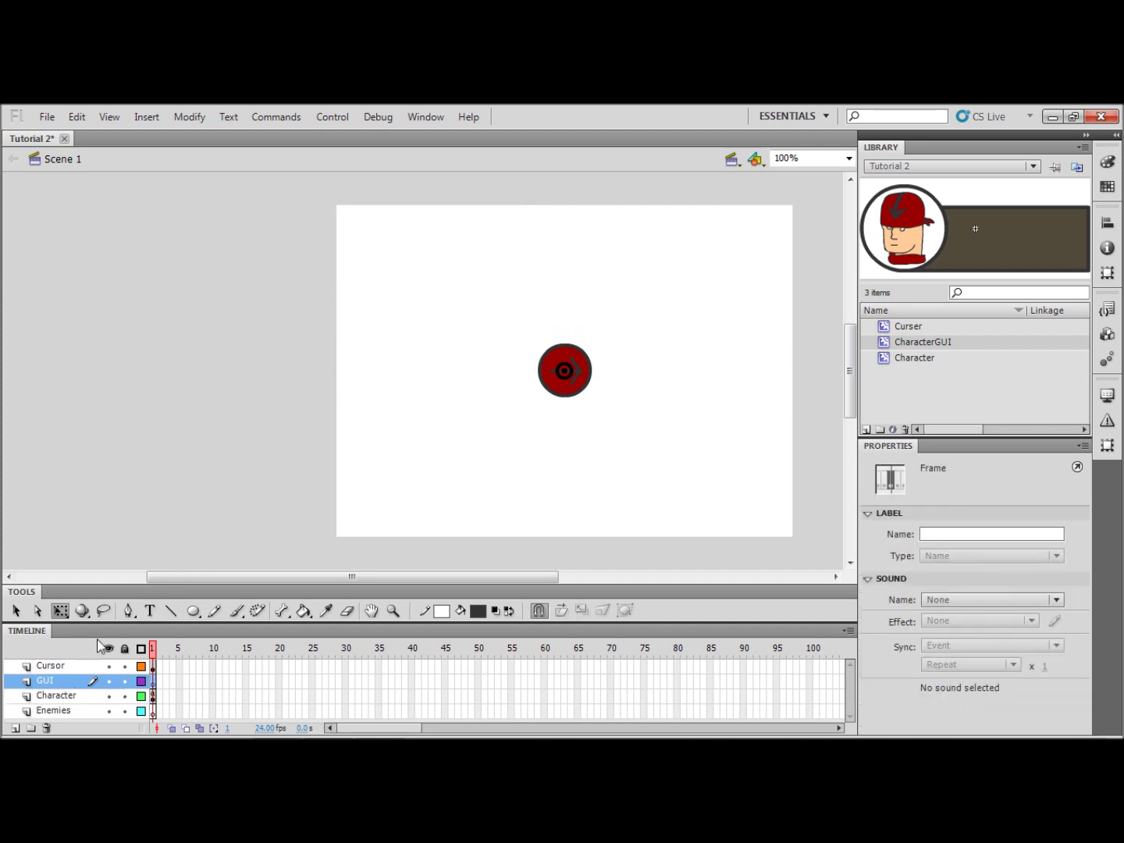
pyautogui.hotkey('ctrl', 'v')
pyautogui.moveTo(423, 358); pyautogui.dragTo(456, 246)
pyautogui.click(637, 295)
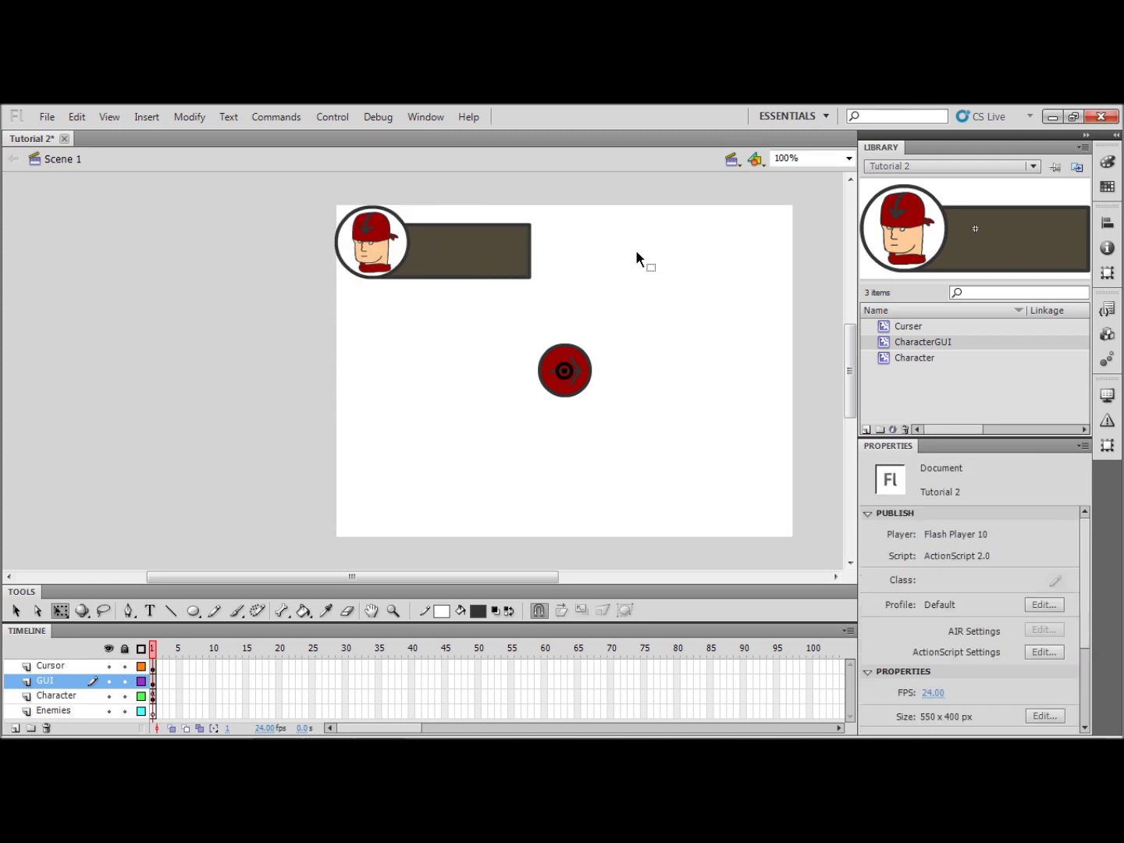
pyautogui.doubleClick(520, 251)
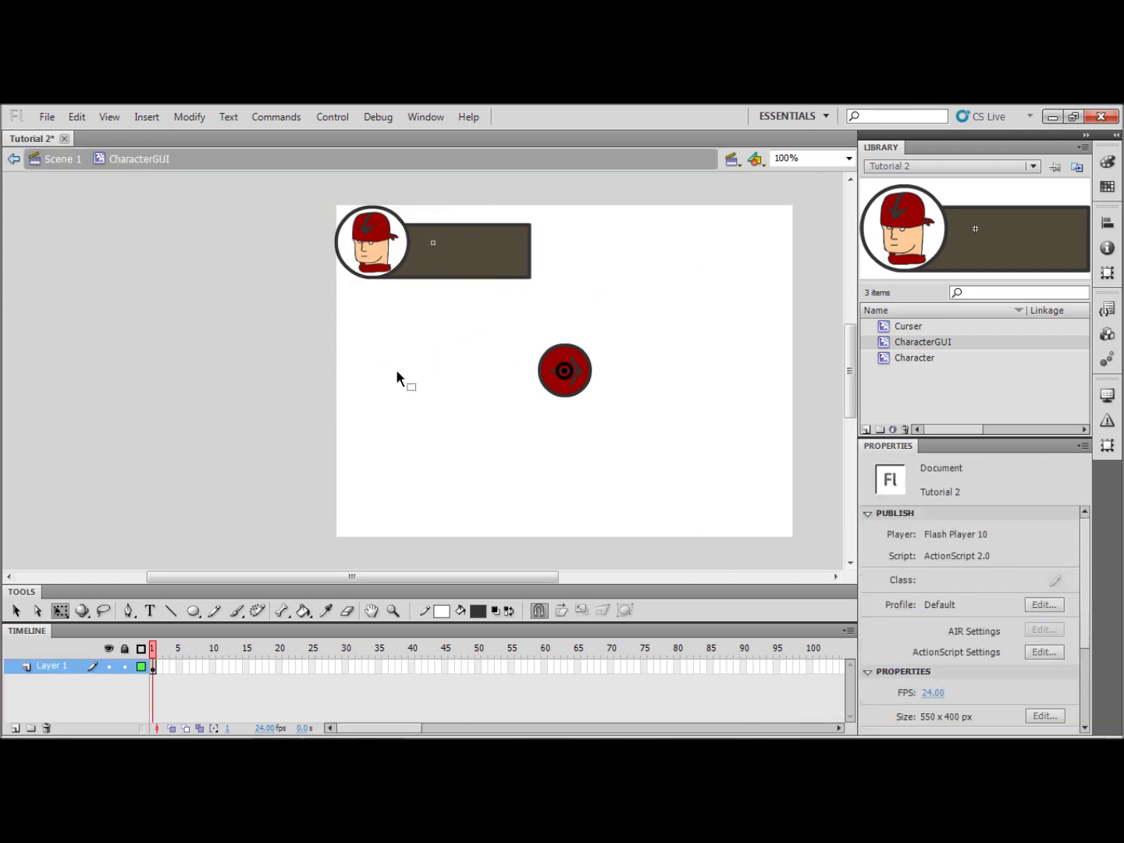
pyautogui.click(194, 610)
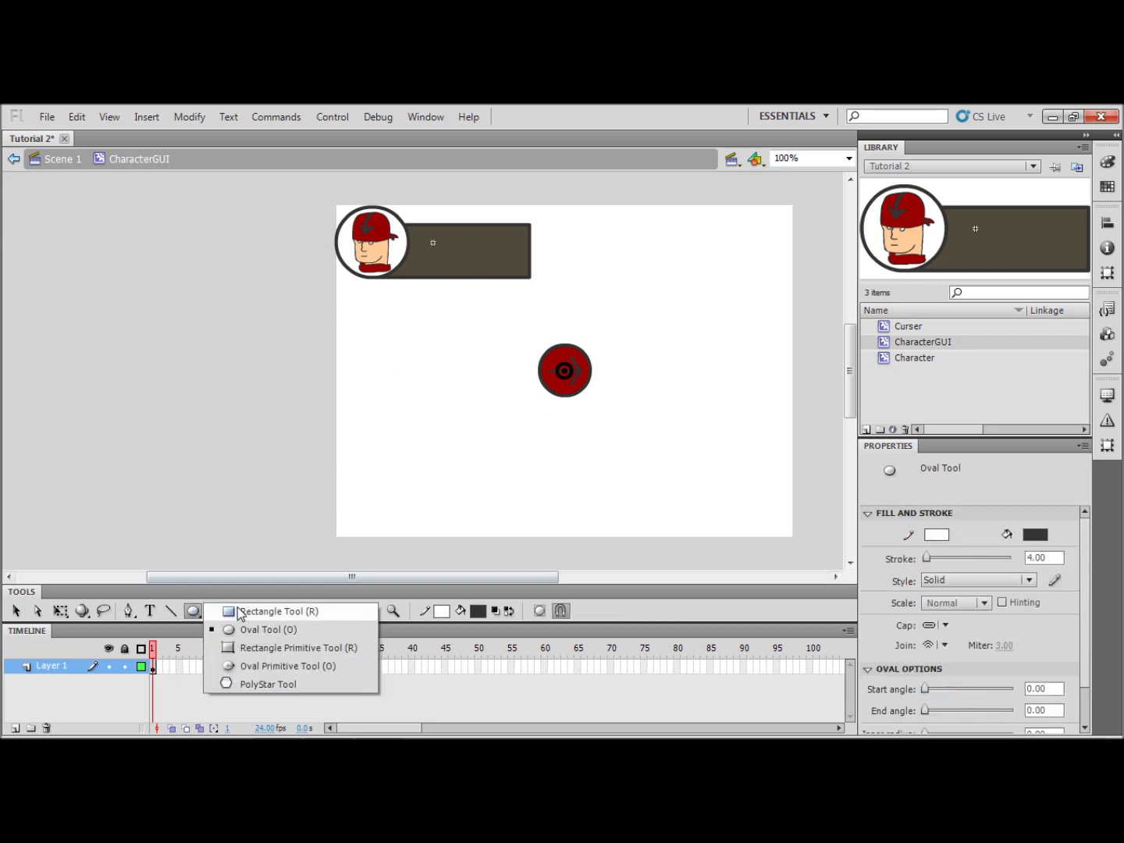
# Step: Draw a thin rectangle bar with a dark red fill below the panel
pyautogui.click(239, 612)
pyautogui.click(505, 613)
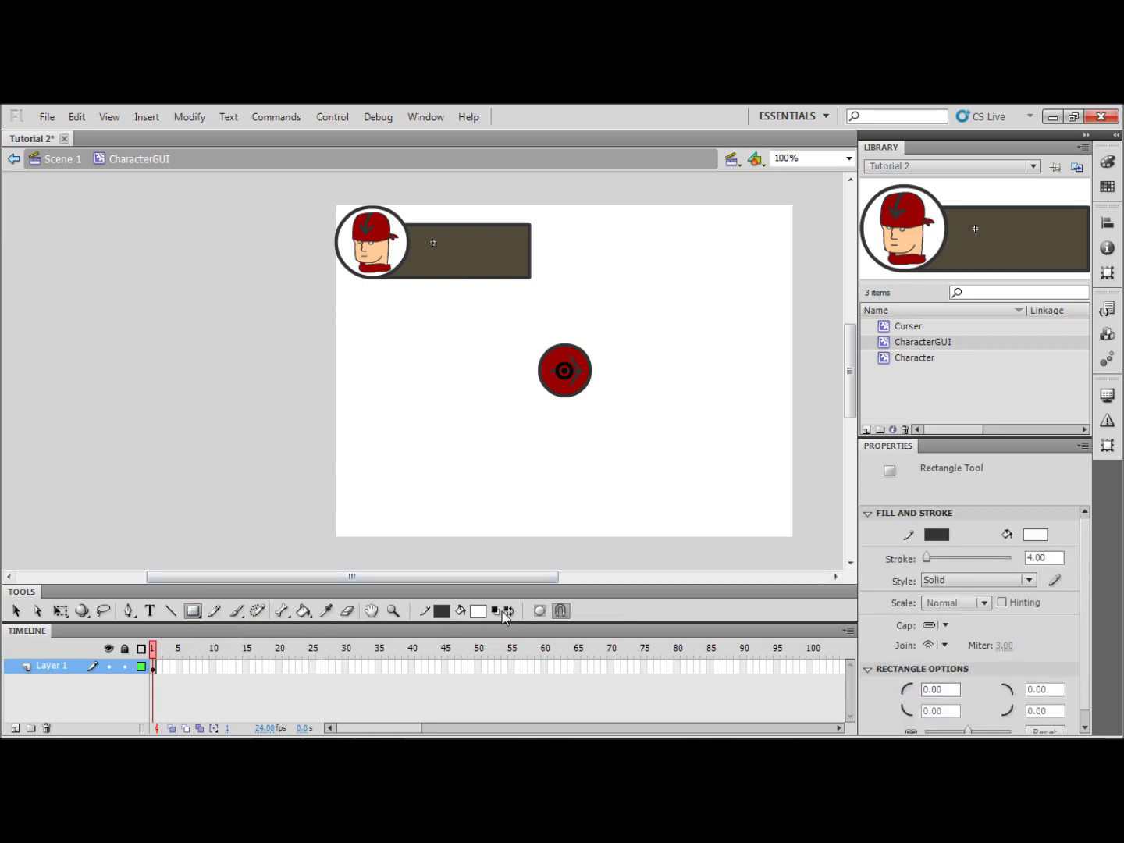
pyautogui.click(478, 611)
pyautogui.click(512, 504)
pyautogui.moveTo(418, 228); pyautogui.dragTo(530, 233)
pyautogui.hotkey('ctrl', 'z')
pyautogui.moveTo(390, 329); pyautogui.dragTo(514, 334)
# Step: Resize the red bar to 128.95 × 9.60, reposition it, and start converting it to a symbol
pyautogui.click(16, 611)
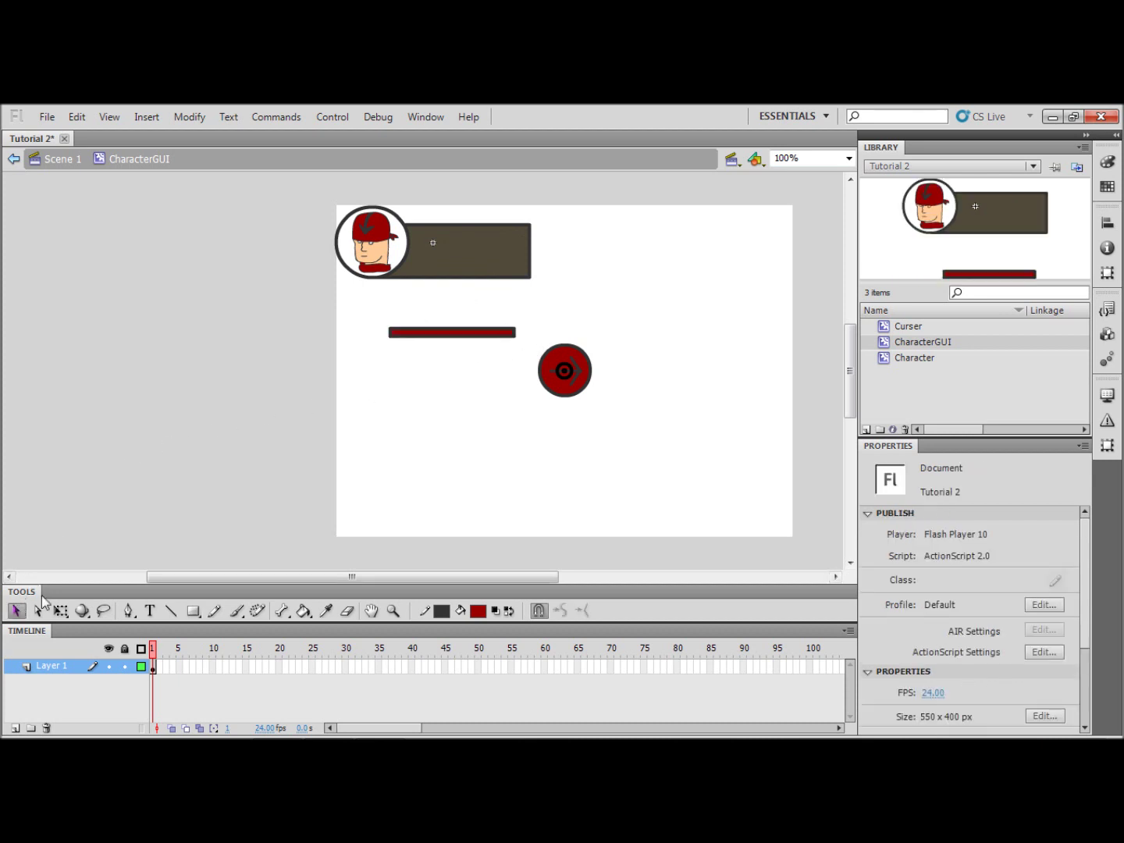
pyautogui.moveTo(538, 311); pyautogui.dragTo(355, 356)
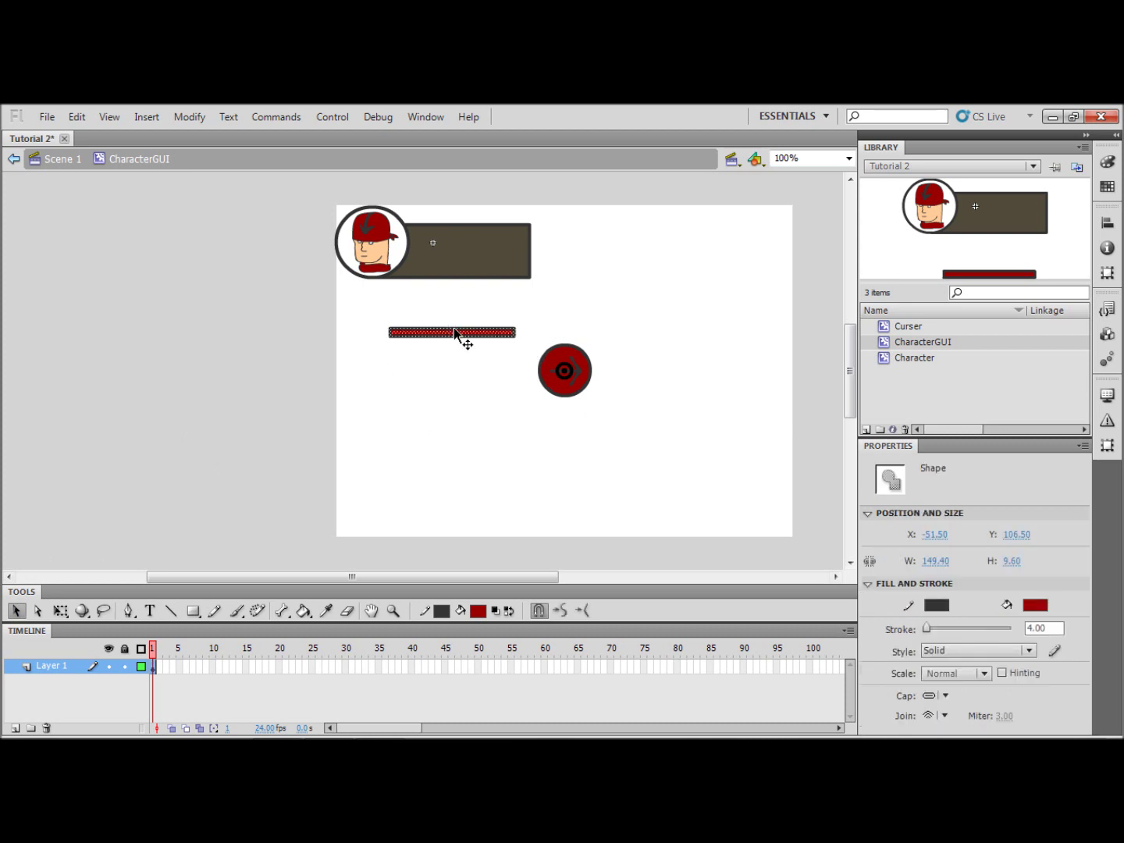
pyautogui.moveTo(461, 336); pyautogui.dragTo(343, 402)
pyautogui.click(59, 611)
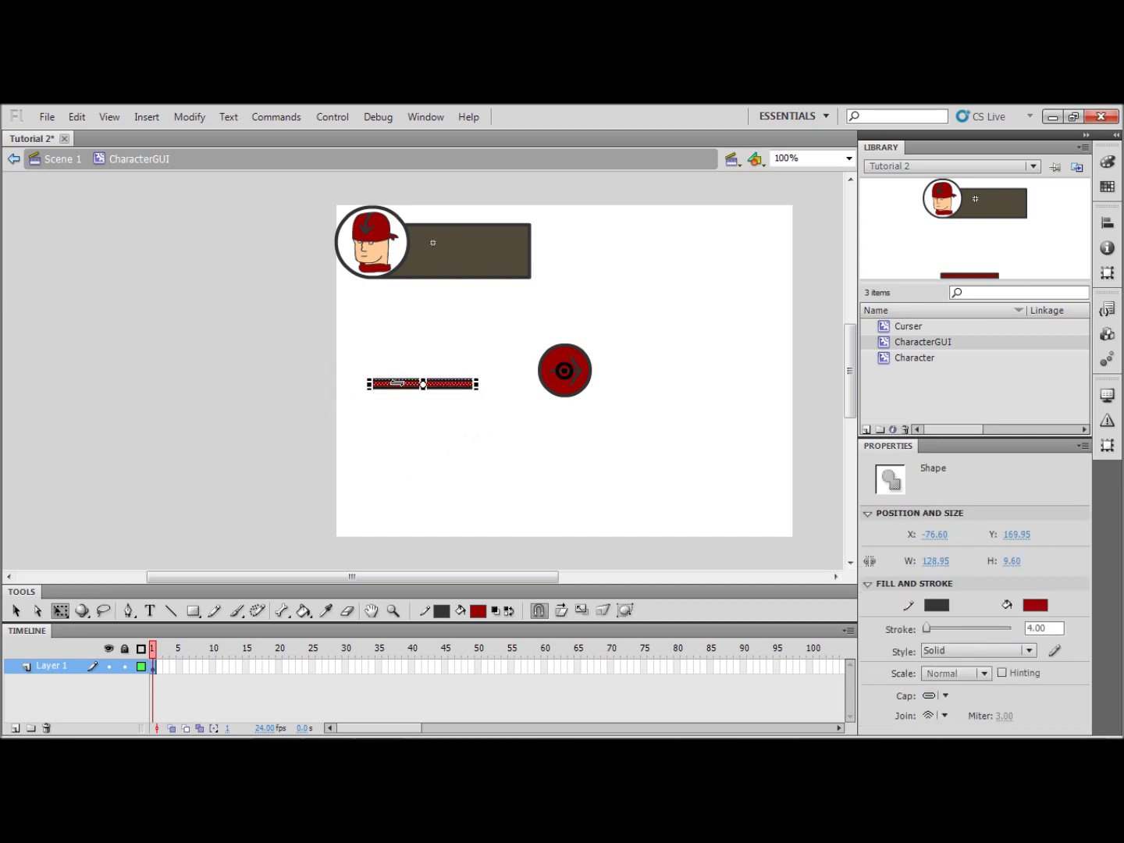
pyautogui.click(16, 612)
pyautogui.moveTo(401, 383); pyautogui.dragTo(444, 327)
pyautogui.press('F8')
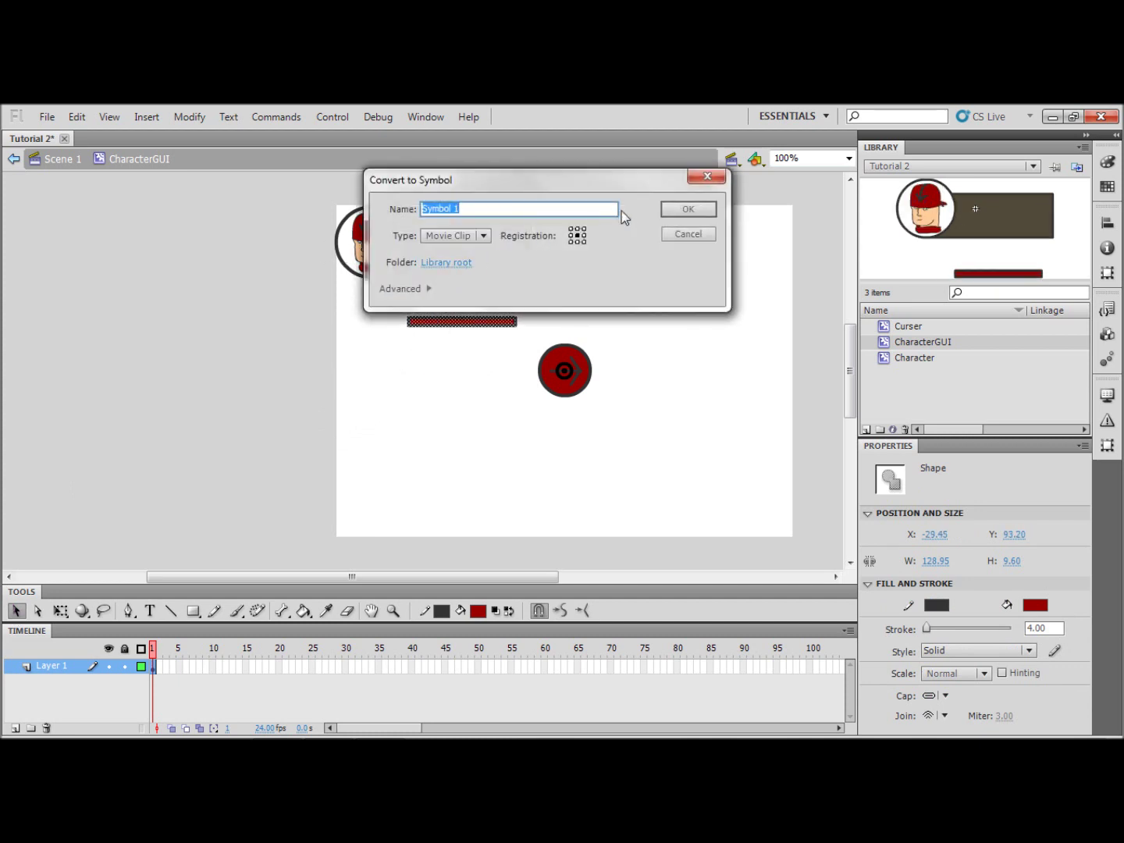
# Step: Make the bar a left-middle registered CharacterHP movie clip placed across the top of the dark panel
pyautogui.click(571, 236)
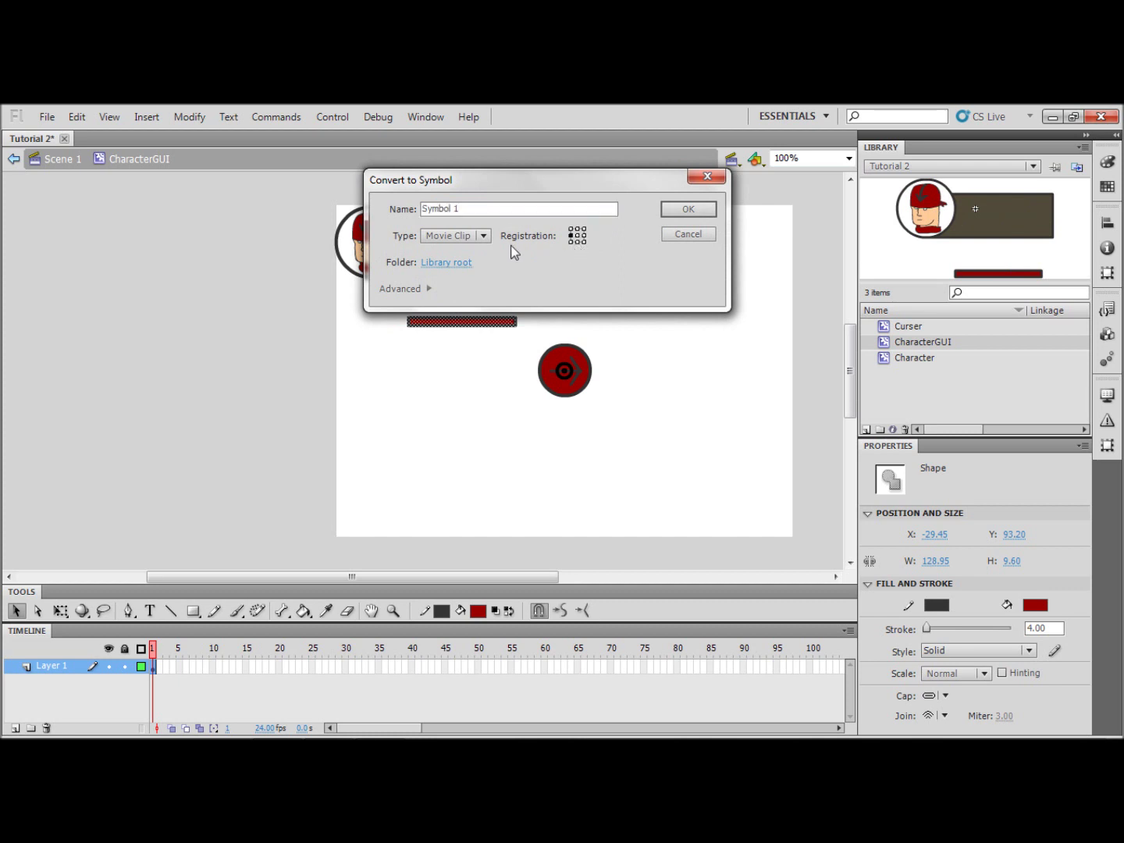
pyautogui.press('Tab')
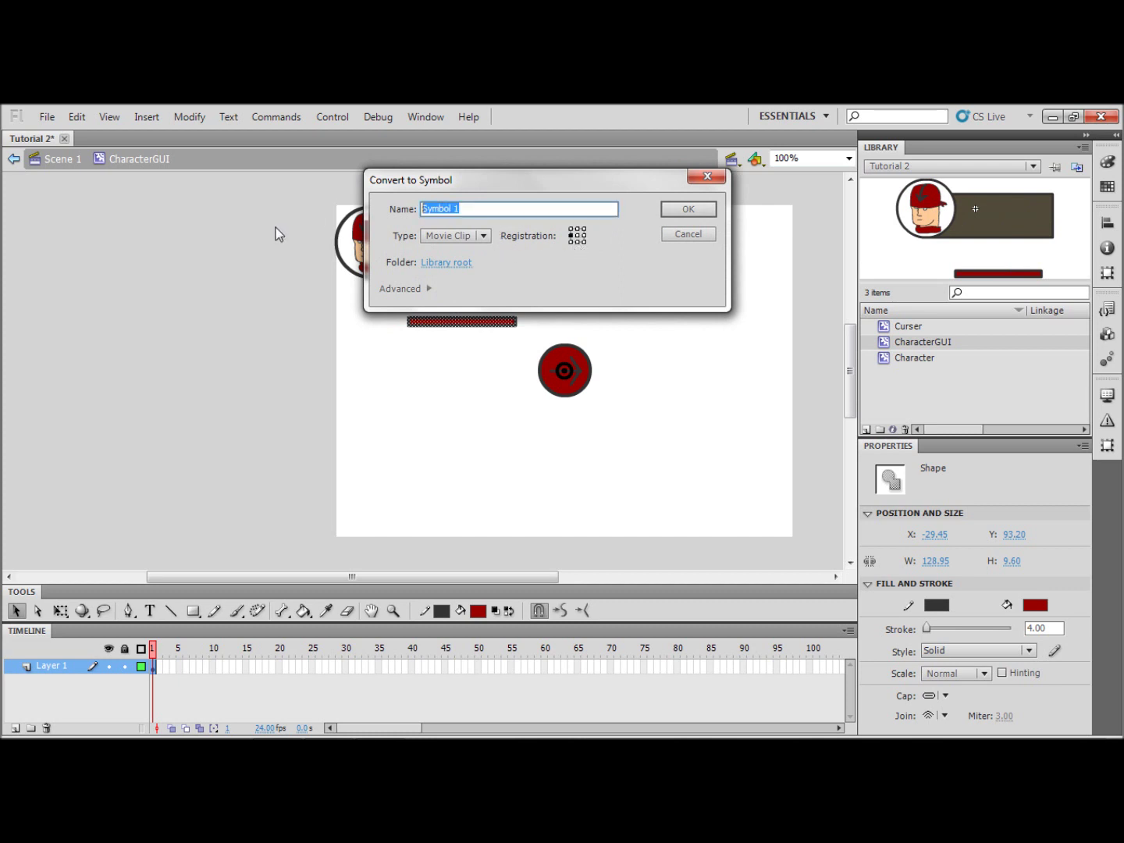
pyautogui.write('CharacterHP')
pyautogui.click(686, 209)
pyautogui.moveTo(478, 320); pyautogui.dragTo(486, 234)
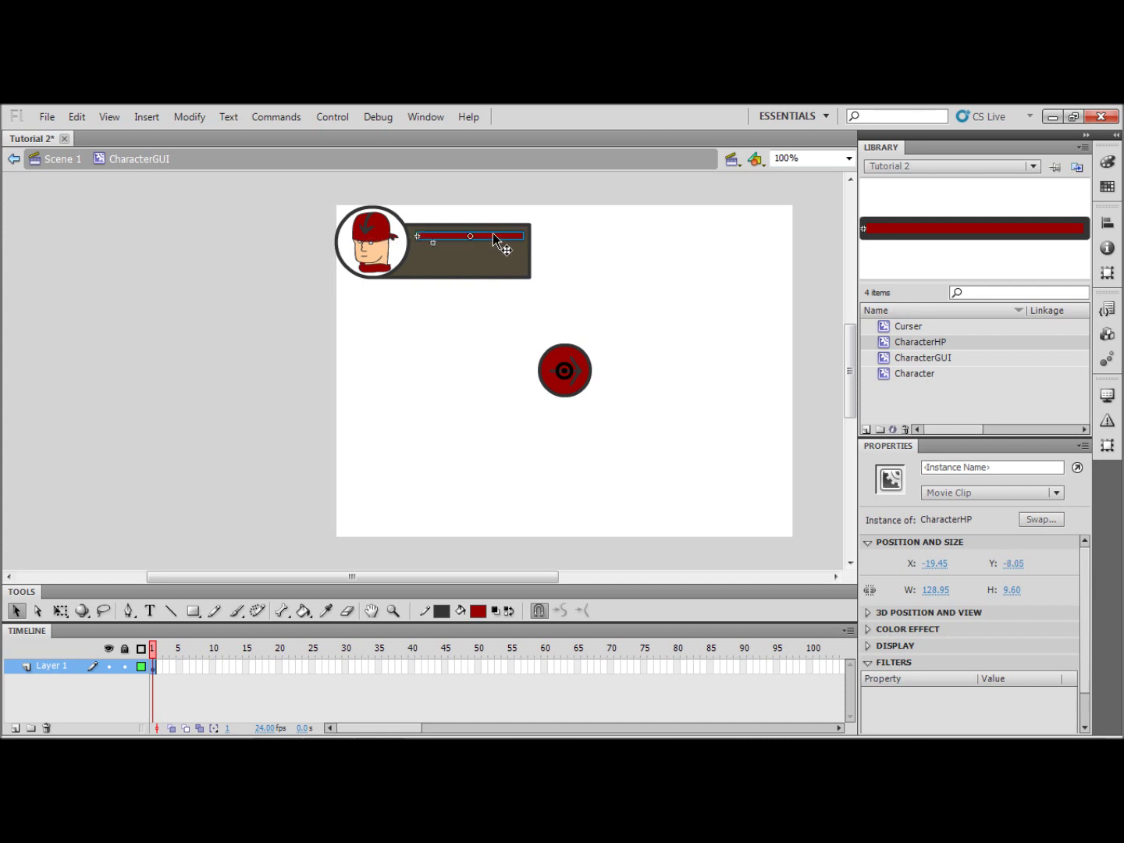
pyautogui.press('Left')
pyautogui.press('Left')
pyautogui.click(672, 231)
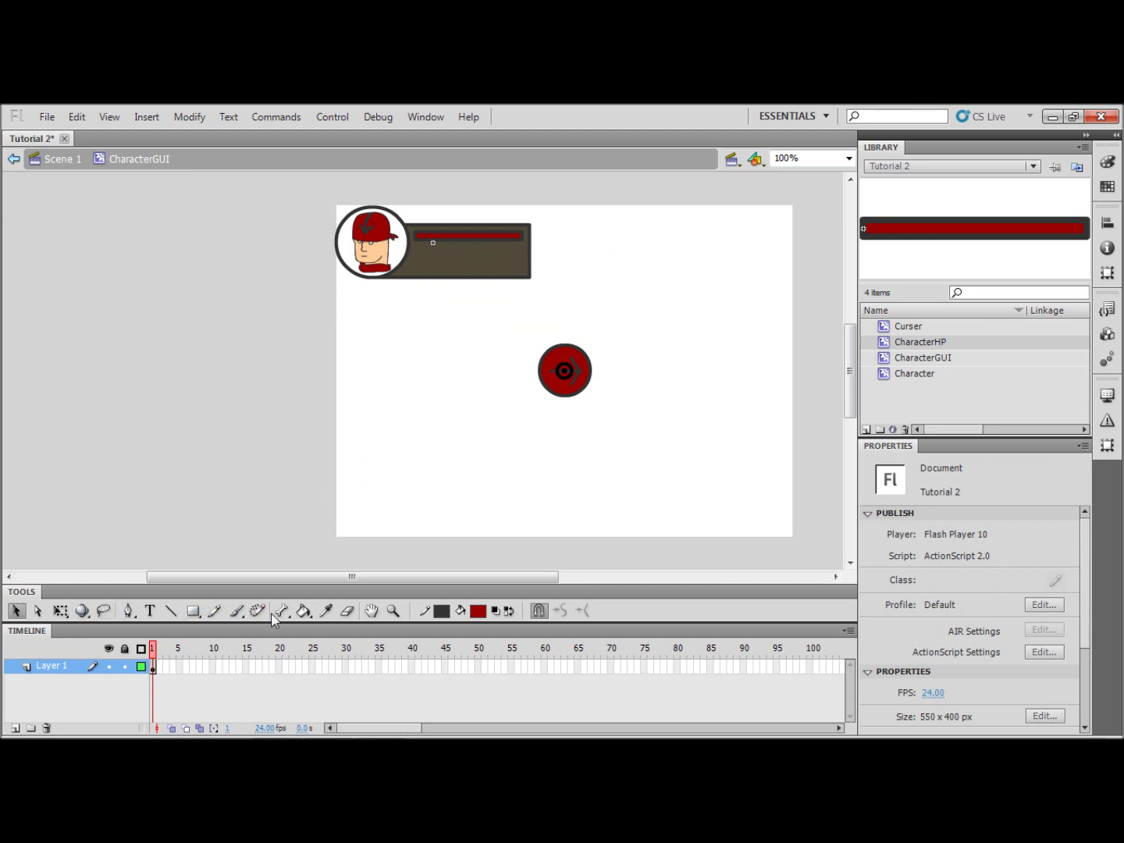
# Step: Create a dynamic text field near the health bar with a 1 pt text size
pyautogui.click(149, 611)
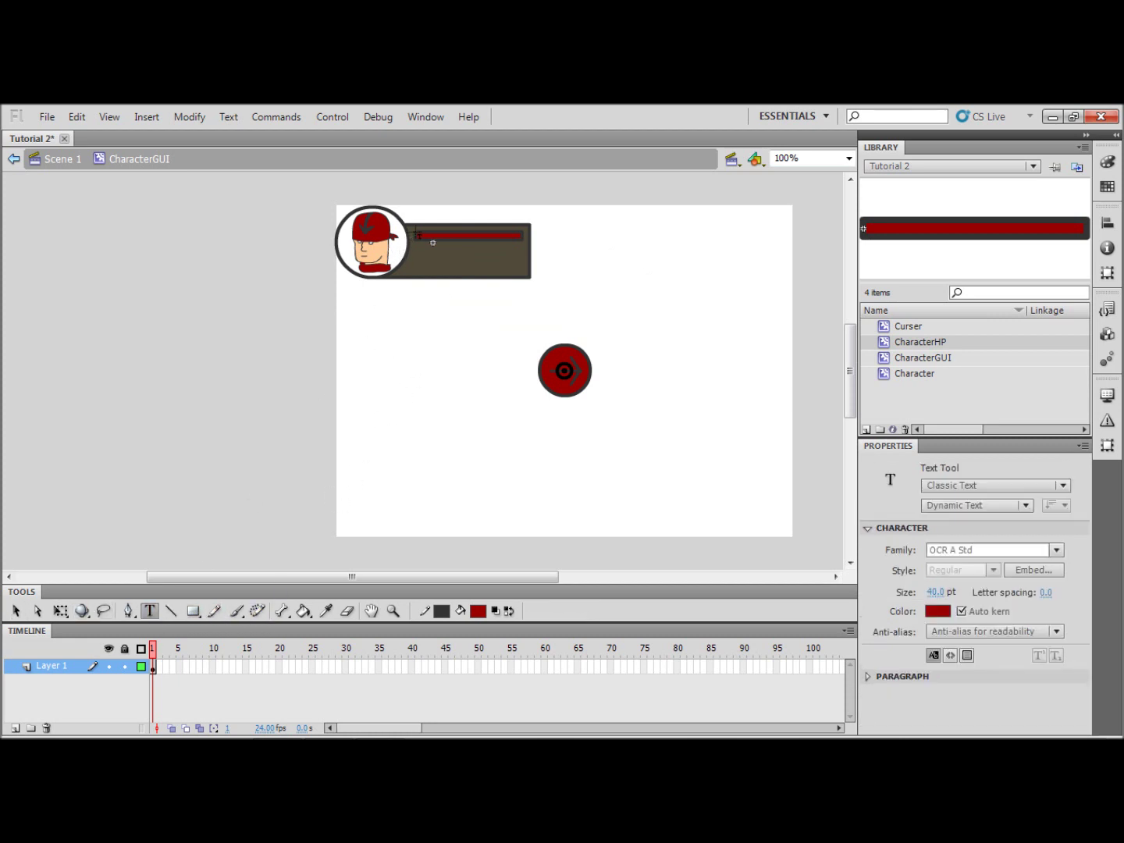
pyautogui.click(423, 204)
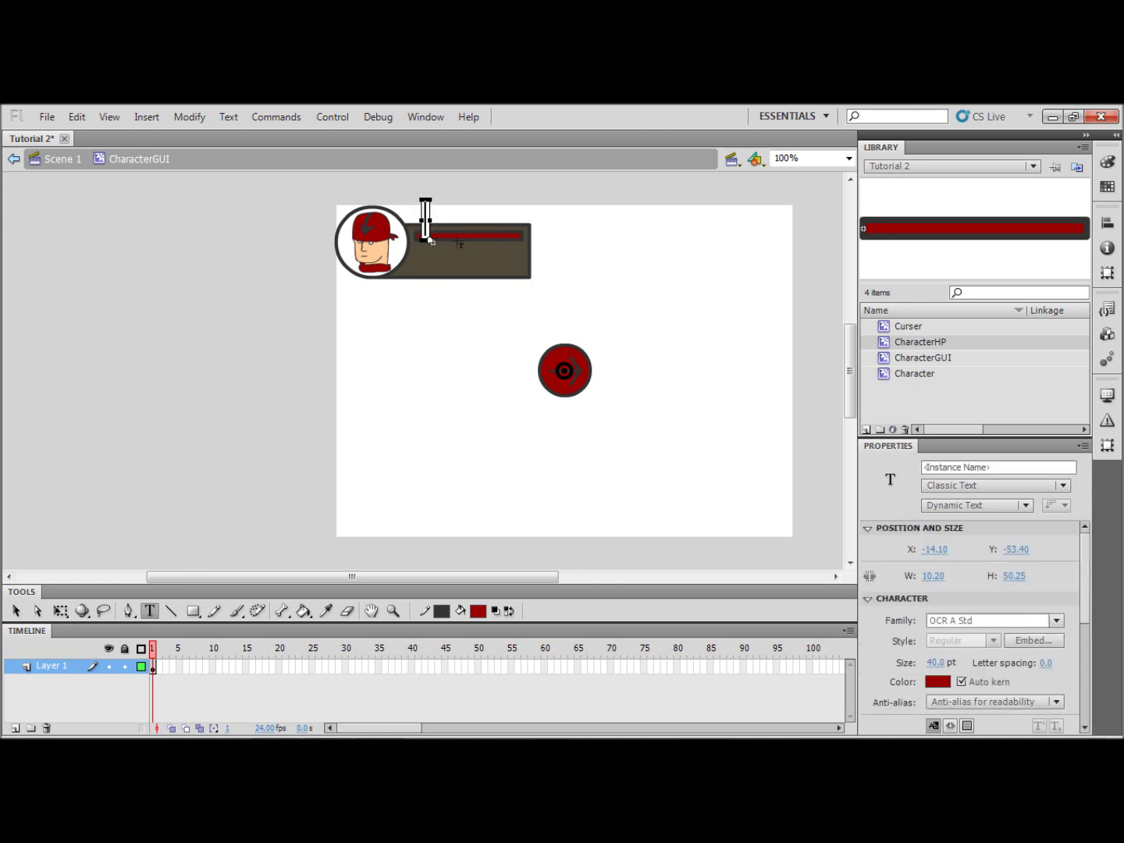
pyautogui.moveTo(934, 663); pyautogui.dragTo(317, 667)
pyautogui.click(932, 664)
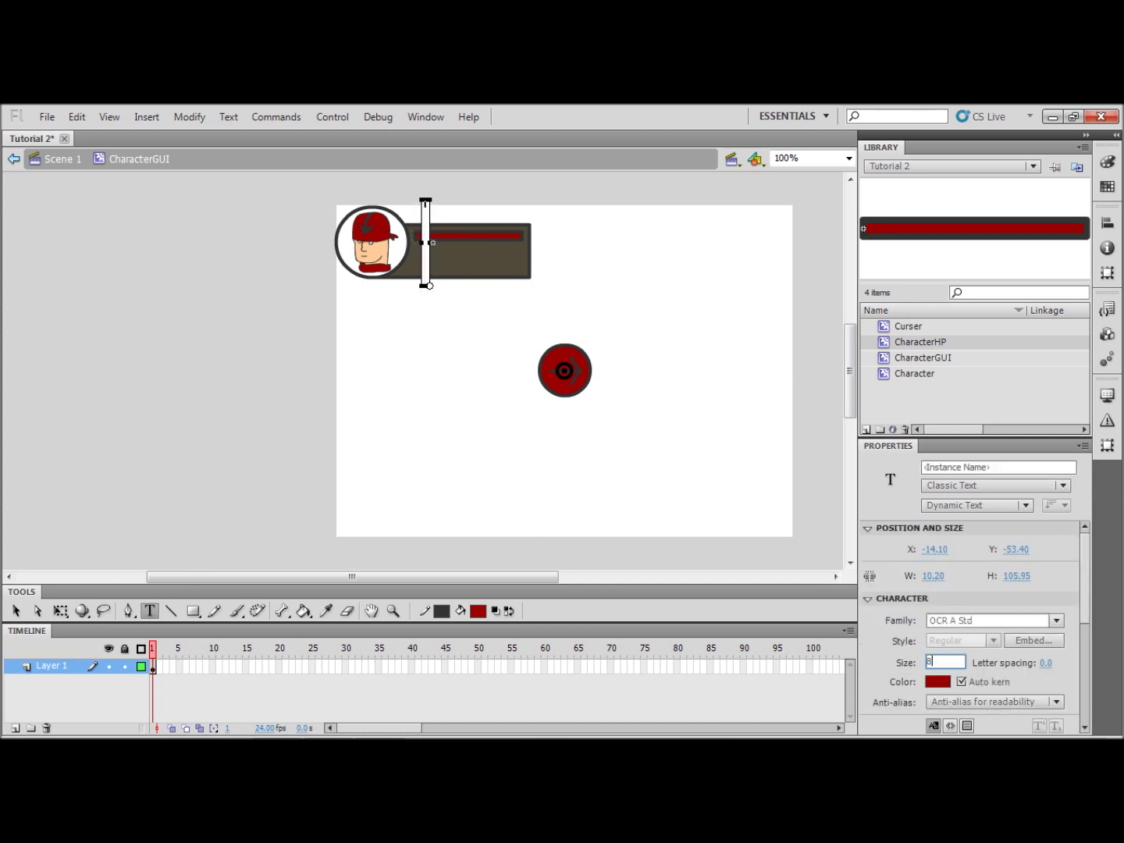
pyautogui.press('Return')
pyautogui.moveTo(426, 200); pyautogui.dragTo(428, 283)
pyautogui.press('Escape')
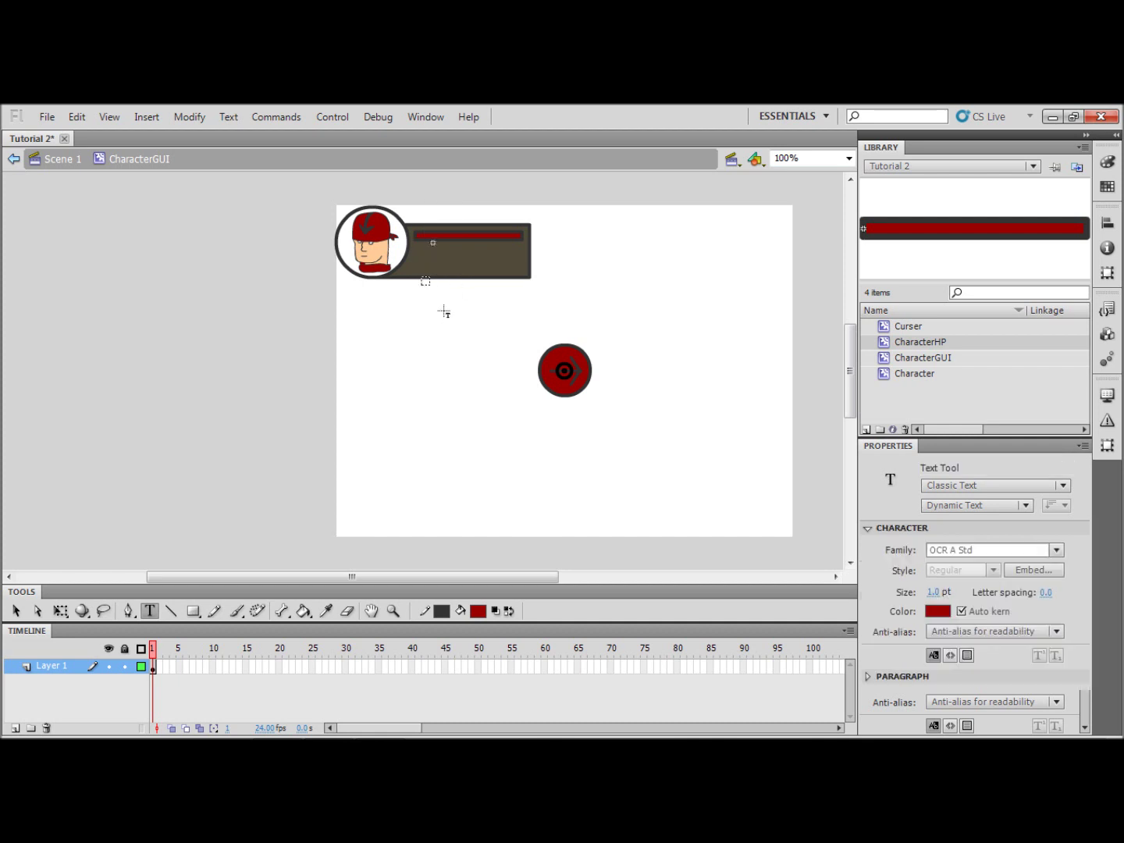
# Step: Move the dynamic text field into the left end of the red HP bar
pyautogui.press('v')
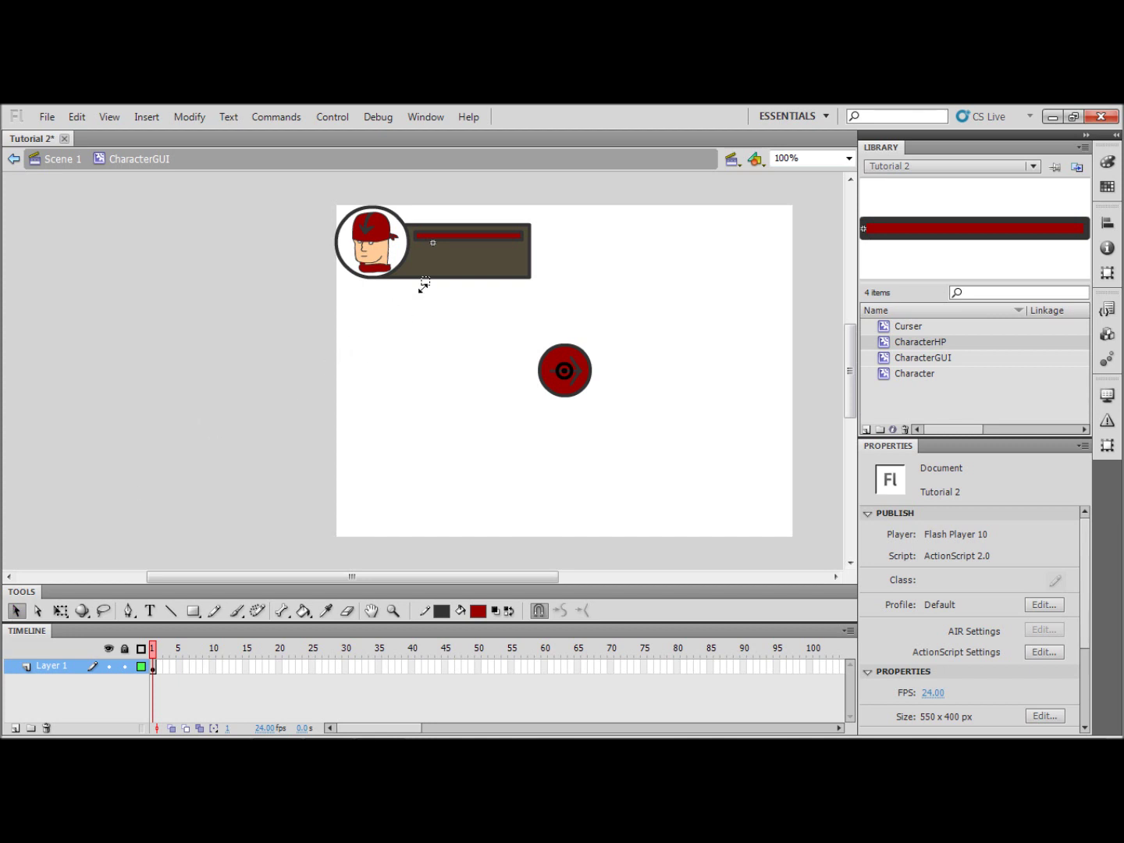
pyautogui.click(425, 281)
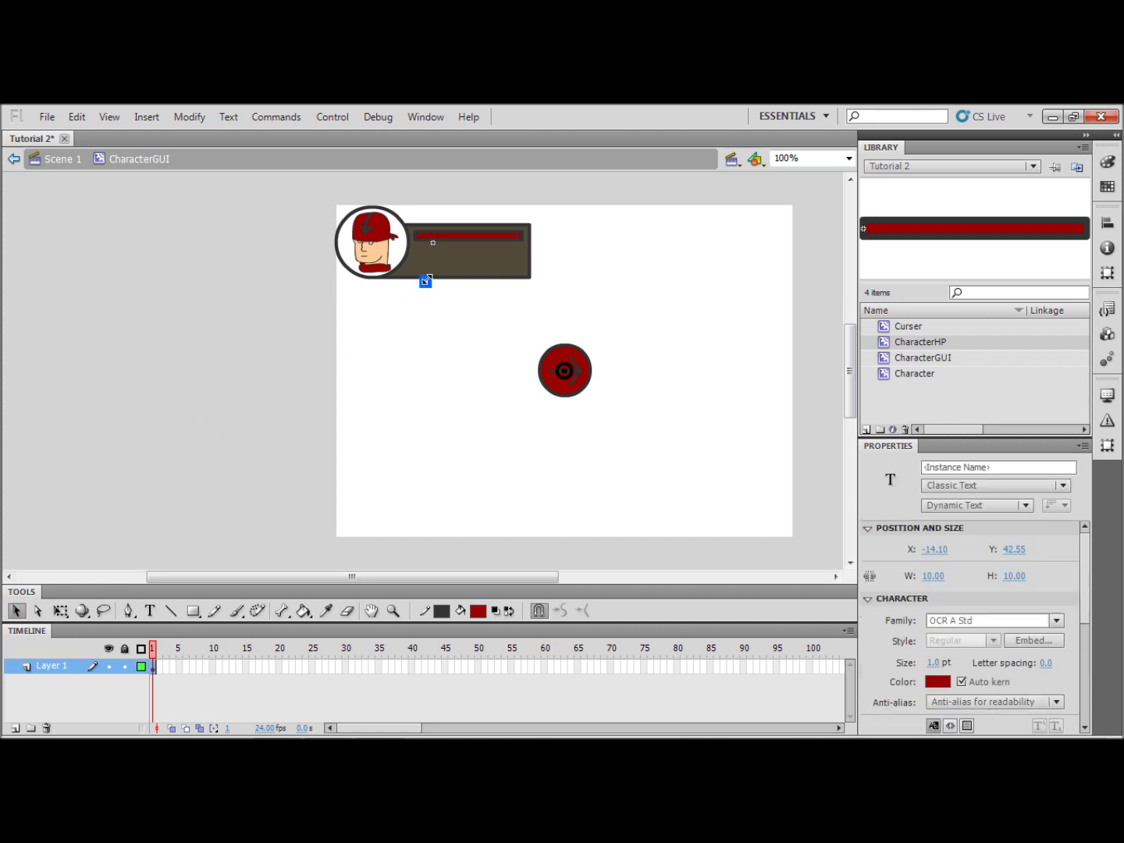
pyautogui.press('Up')
pyautogui.press('Up')
pyautogui.press('Up')
pyautogui.press('Up')
pyautogui.press('Up')
pyautogui.press('Up')
pyautogui.press('Up')
pyautogui.press('Up')
pyautogui.press('Up')
pyautogui.press('Up')
pyautogui.press('Up')
pyautogui.press('Up')
pyautogui.press('Up')
pyautogui.press('Up')
pyautogui.press('Up')
pyautogui.press('Up')
pyautogui.press('Up')
pyautogui.press('Up')
pyautogui.press('Up')
pyautogui.press('Up')
pyautogui.press('Up')
pyautogui.press('Left')
pyautogui.press('Left')
pyautogui.press('Left')
pyautogui.press('Left')
pyautogui.scroll(-5, 1077, 579)
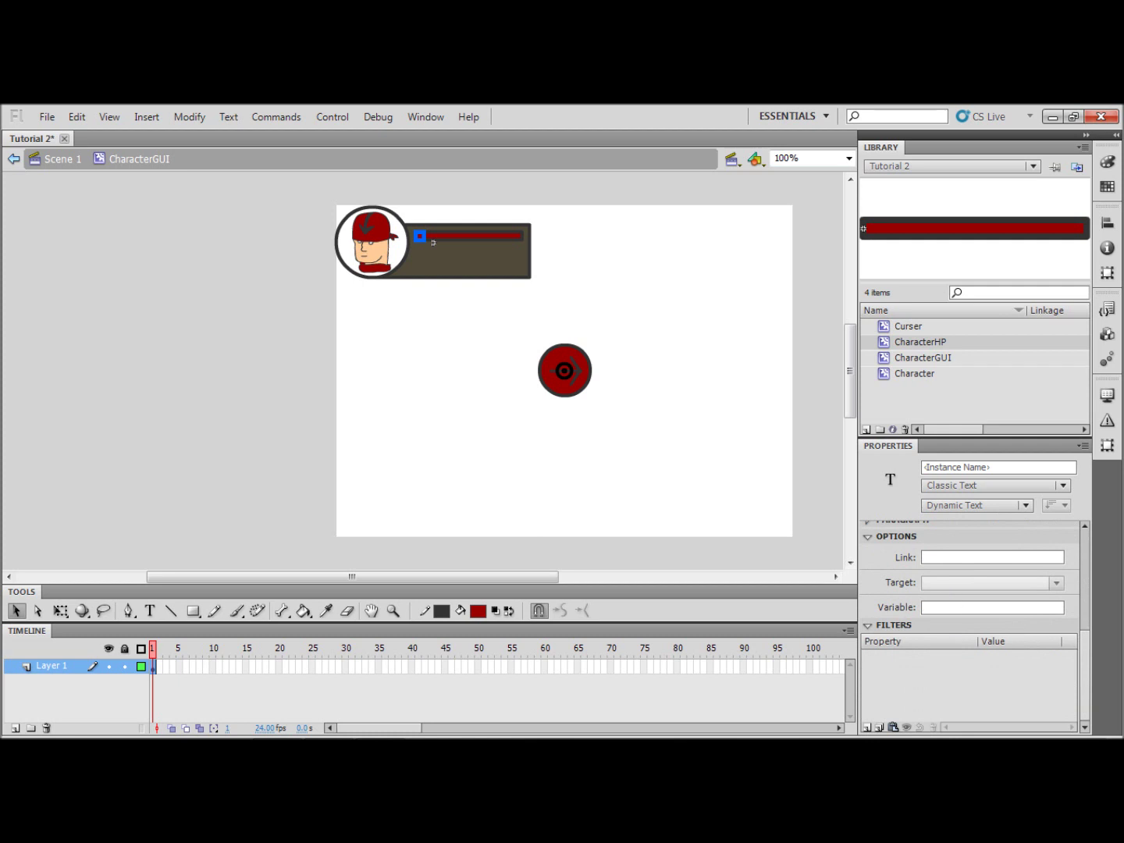
# Step: Set the text field's variable to hp and return to Scene 1
pyautogui.click(949, 608)
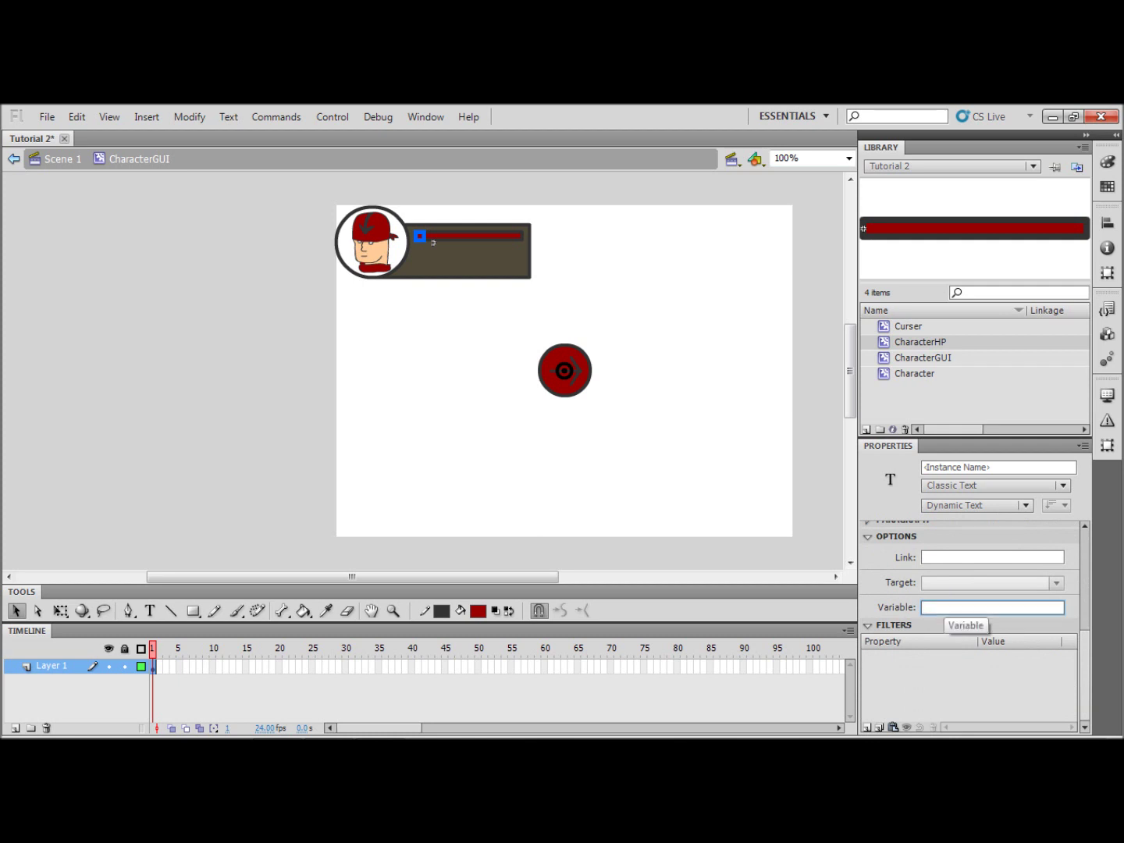
pyautogui.write('hp')
pyautogui.click(617, 428)
pyautogui.doubleClick(616, 420)
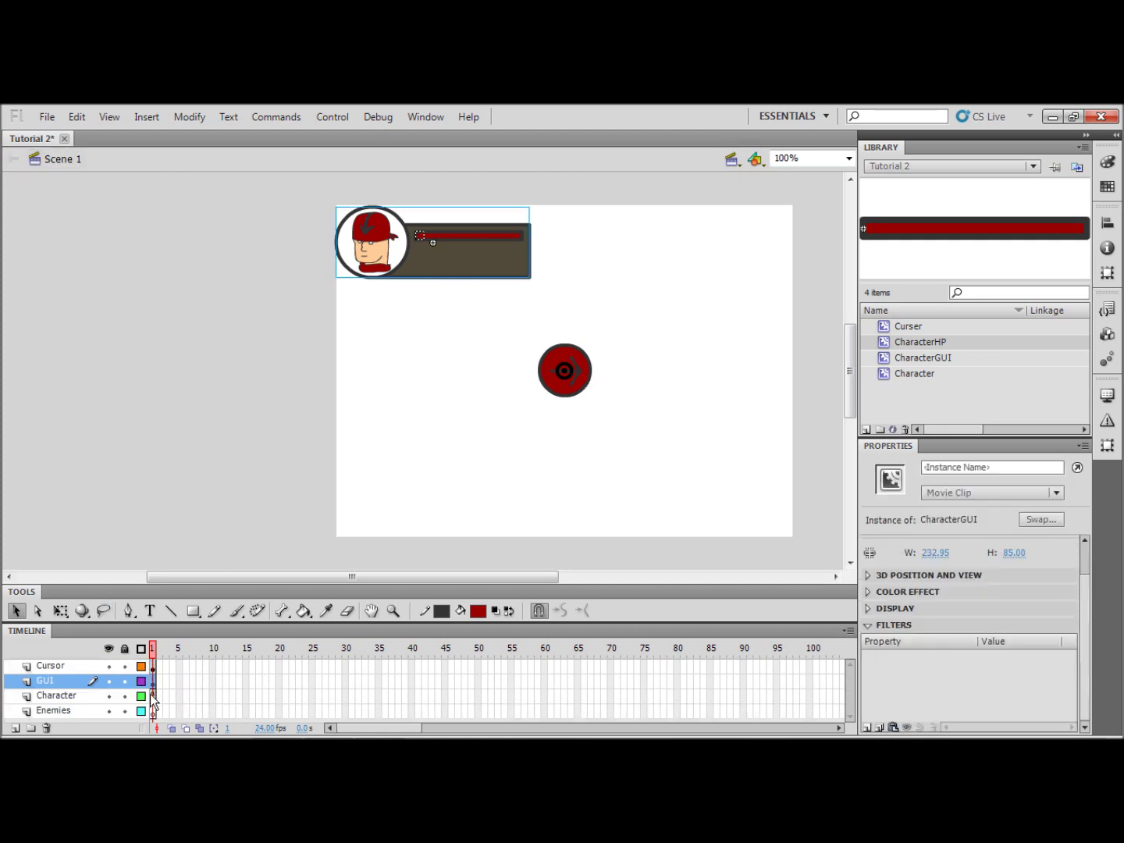
pyautogui.click(151, 693)
# Step: Add stop(); and hp=100 after Mouse.hide(); in Character frame 1's script, then close the Actions panel
pyautogui.rightClick(151, 694)
pyautogui.click(213, 678)
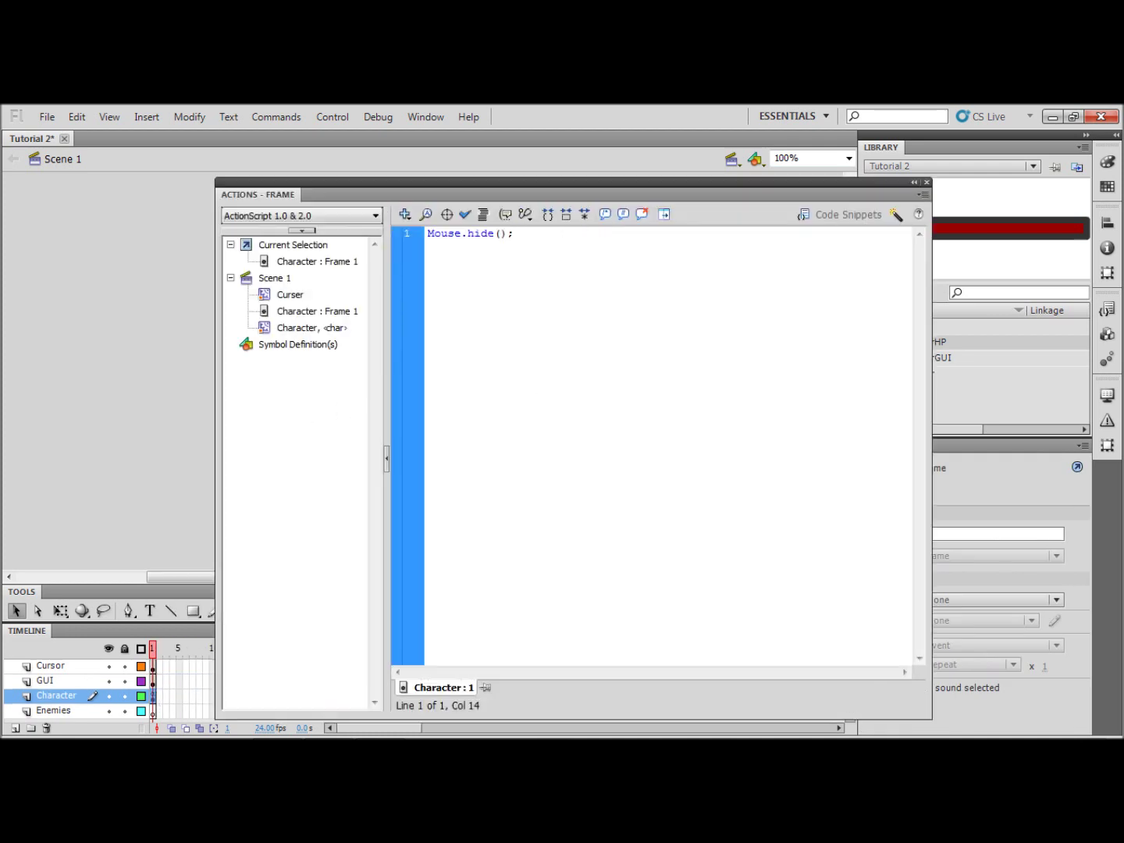
pyautogui.press('Return')
pyautogui.write('stop();')
pyautogui.press('Return')
pyautogui.write('hp')
pyautogui.write('=100')
pyautogui.click(928, 182)
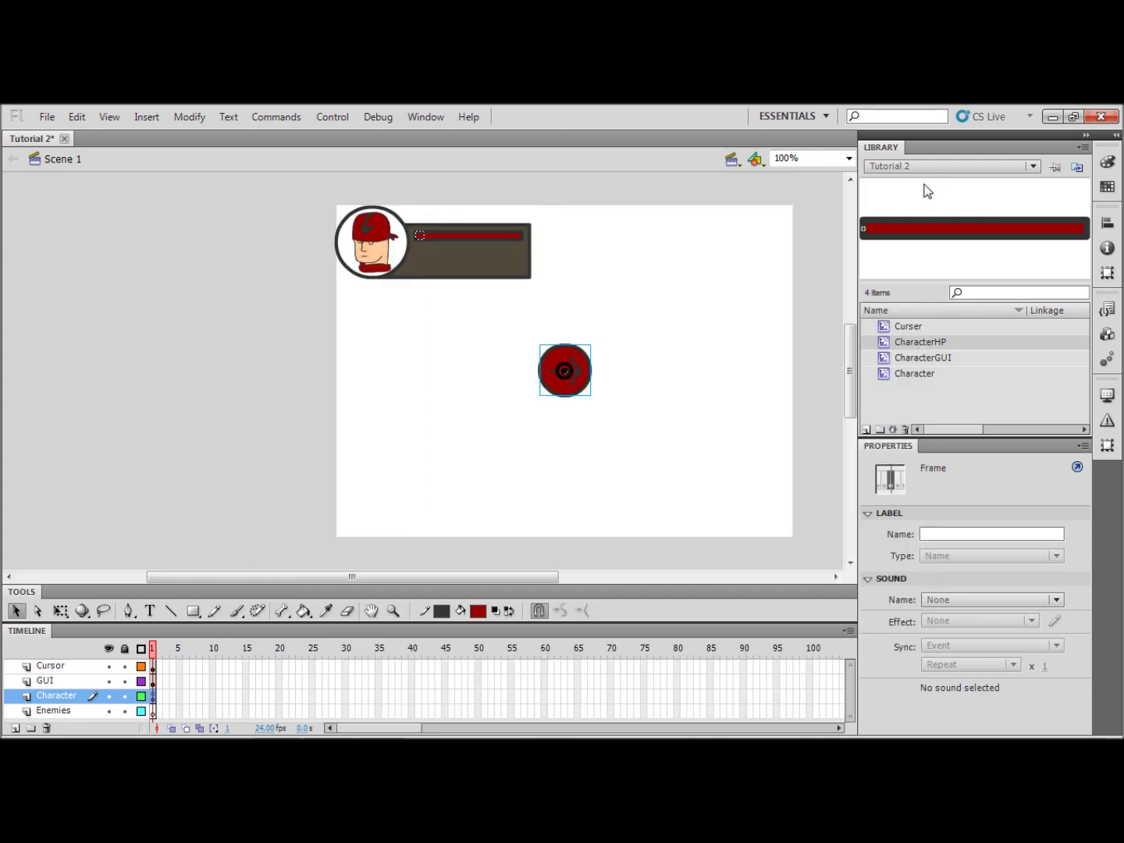
pyautogui.click(578, 252)
pyautogui.click(519, 238)
# Step: Open the Actions panel for the CharacterHP bar inside CharacterGUI
pyautogui.rightClick(520, 238)
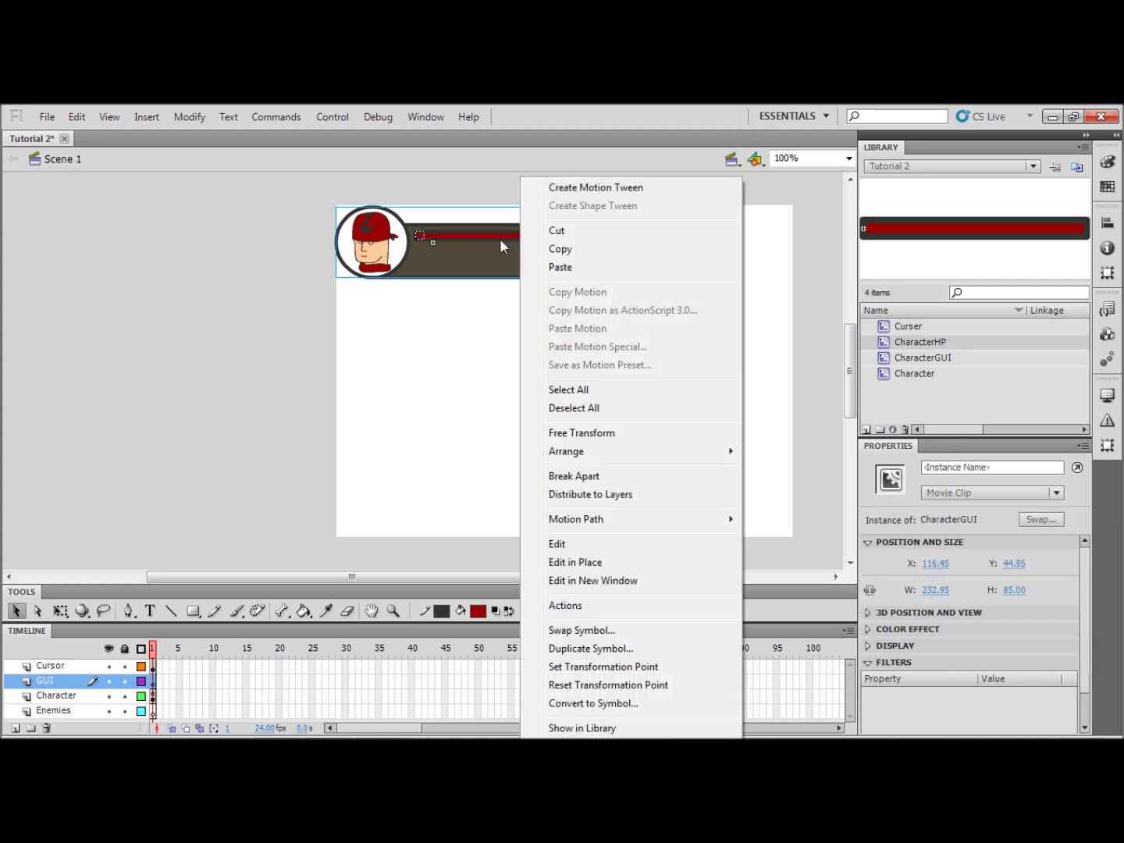
pyautogui.click(517, 235)
pyautogui.doubleClick(515, 234)
pyautogui.click(515, 236)
pyautogui.rightClick(516, 236)
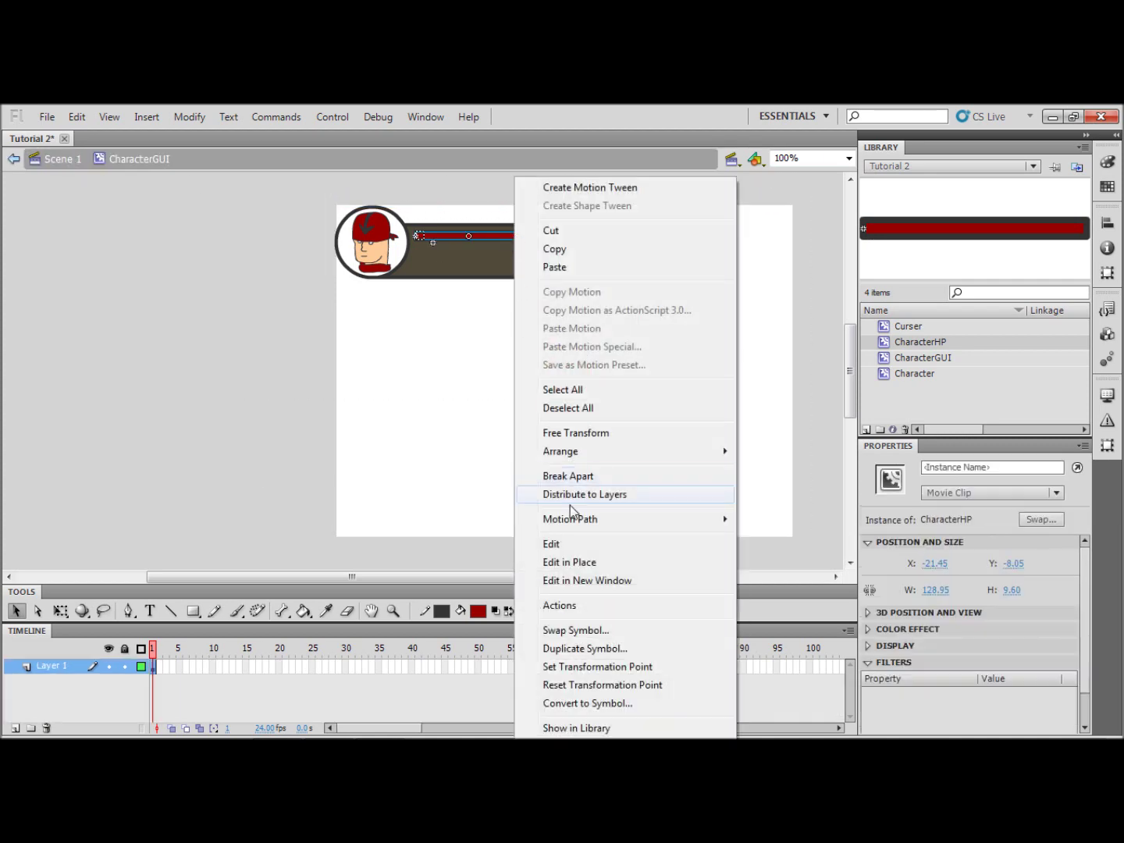
pyautogui.click(576, 607)
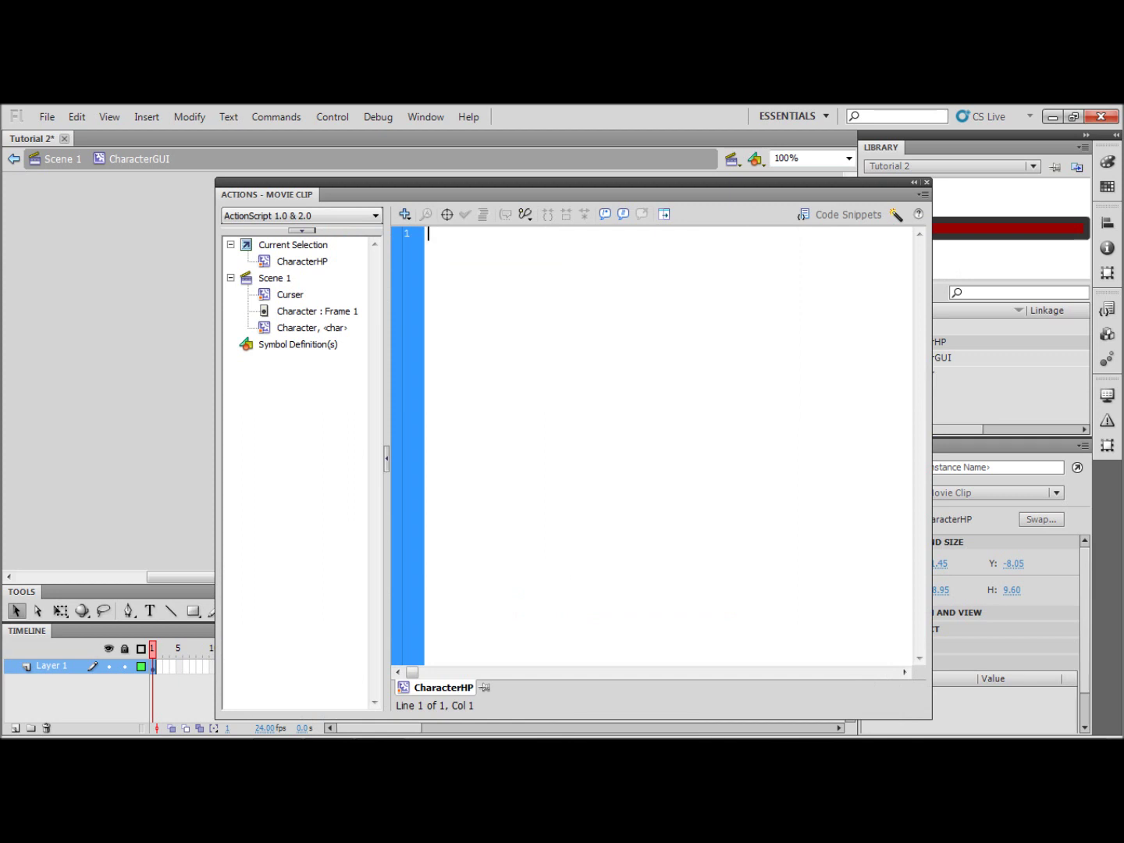
# Step: Write onClipEvent(enterFrame){ this._xscale=_root.hp*(100/100) in the CharacterHP script
pyautogui.write('onC')
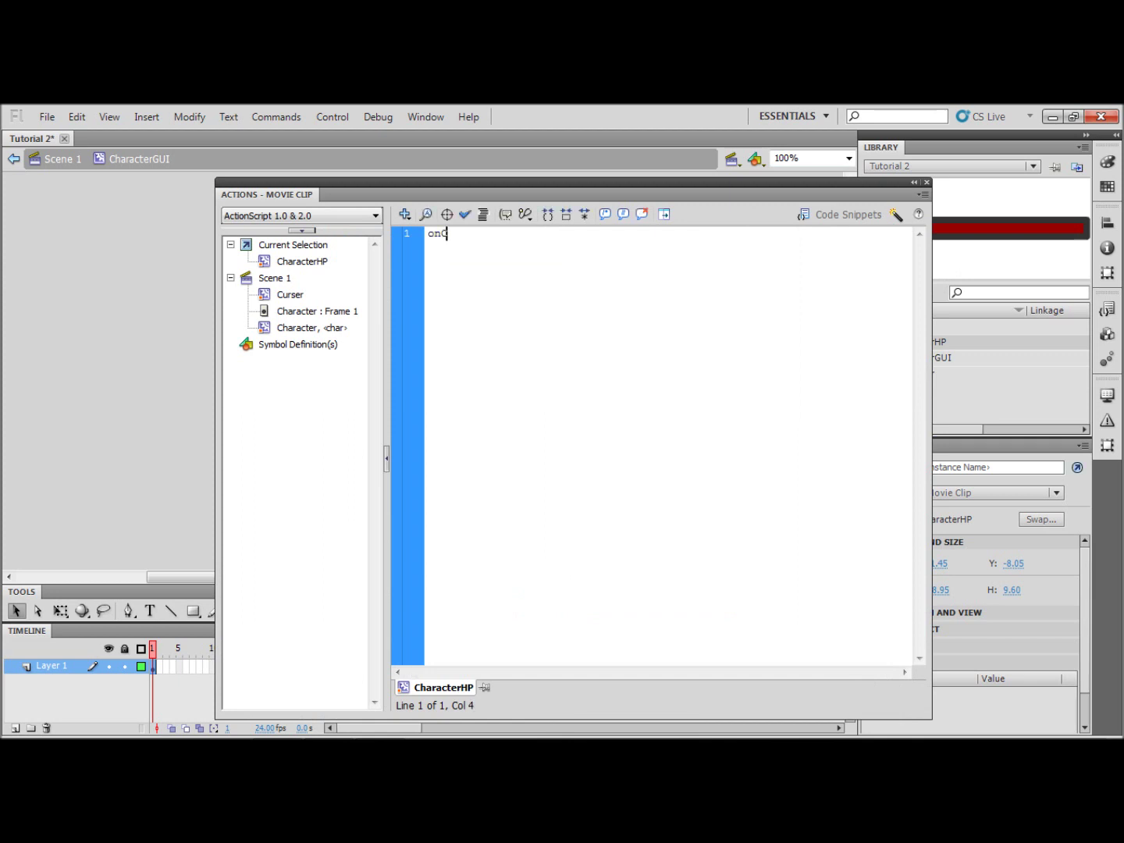
pyautogui.write('lipEvent')
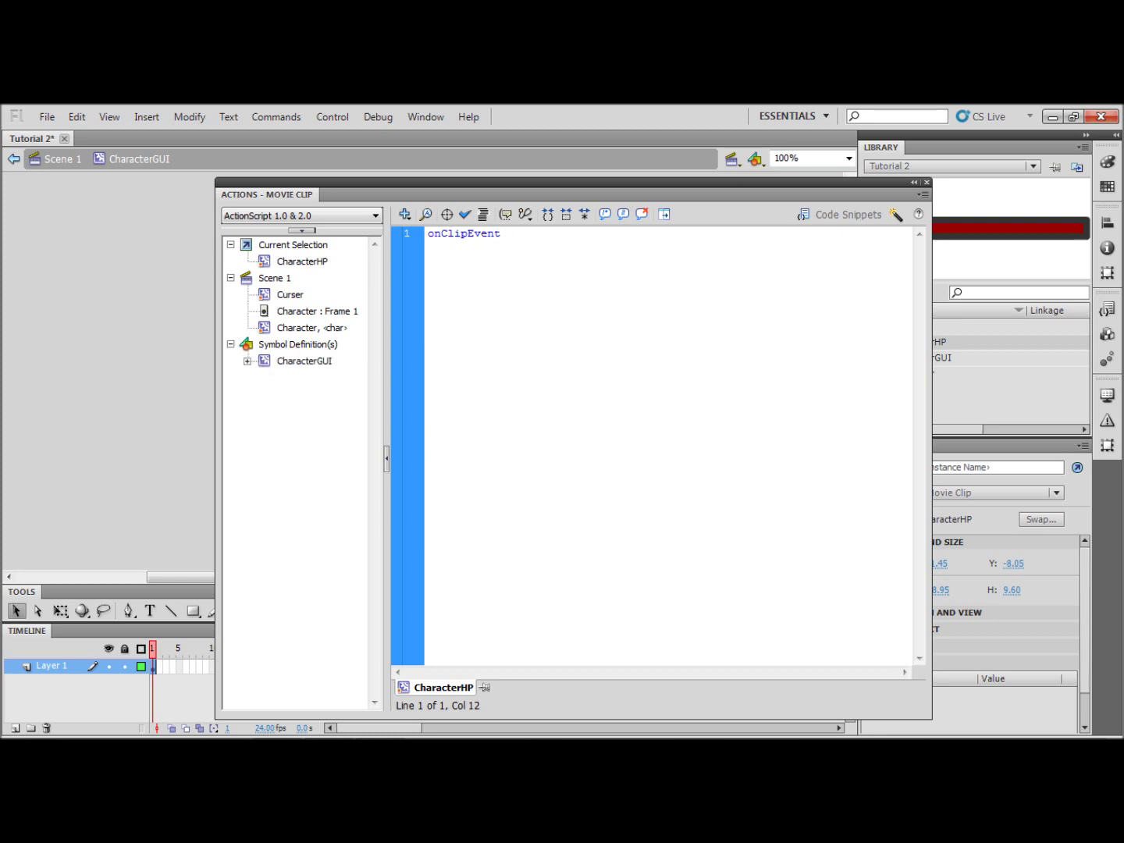
pyautogui.write('(en')
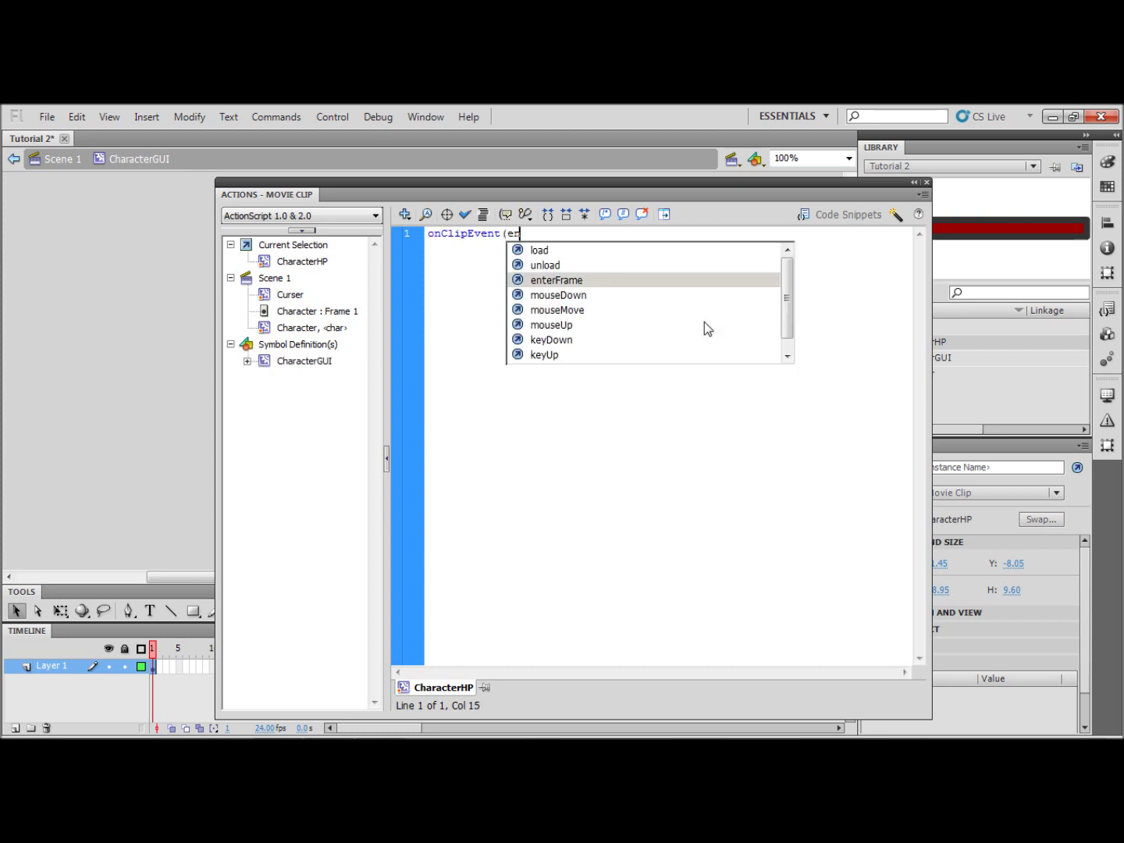
pyautogui.write('terFrame){')
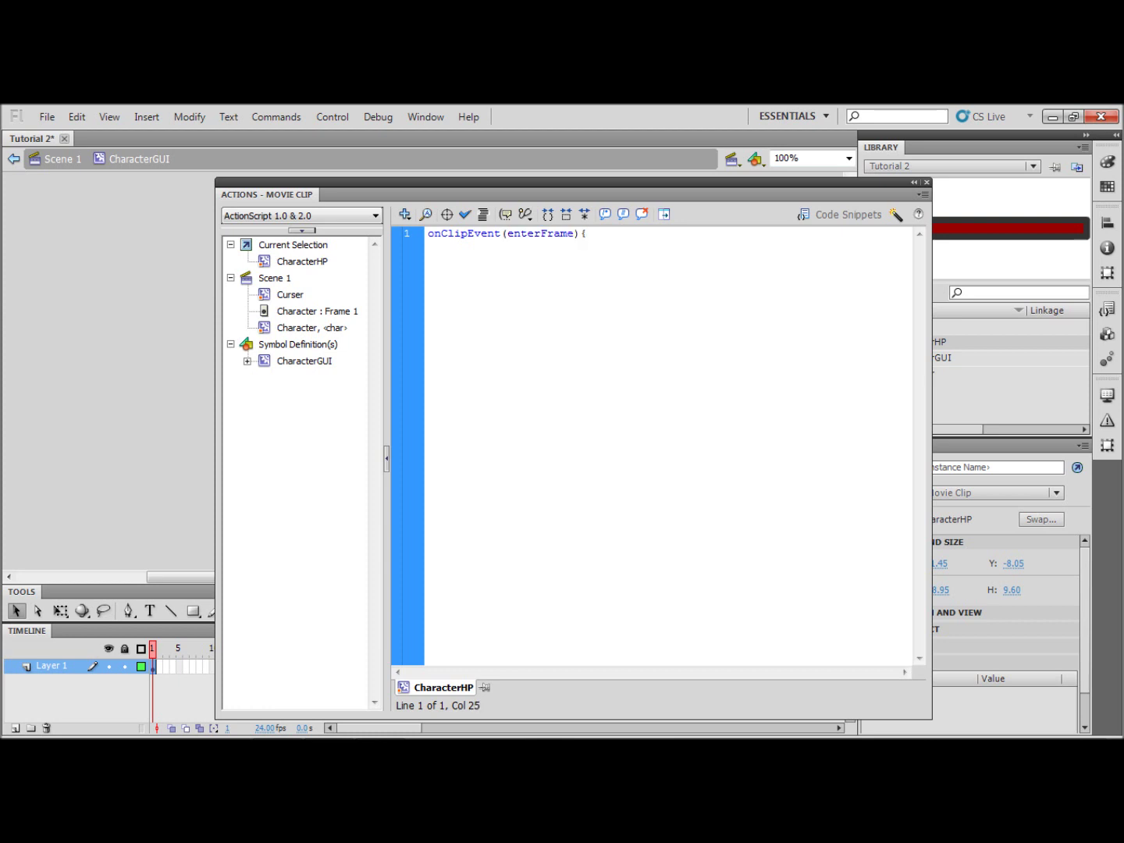
pyautogui.press('Return')
pyautogui.write('this.')
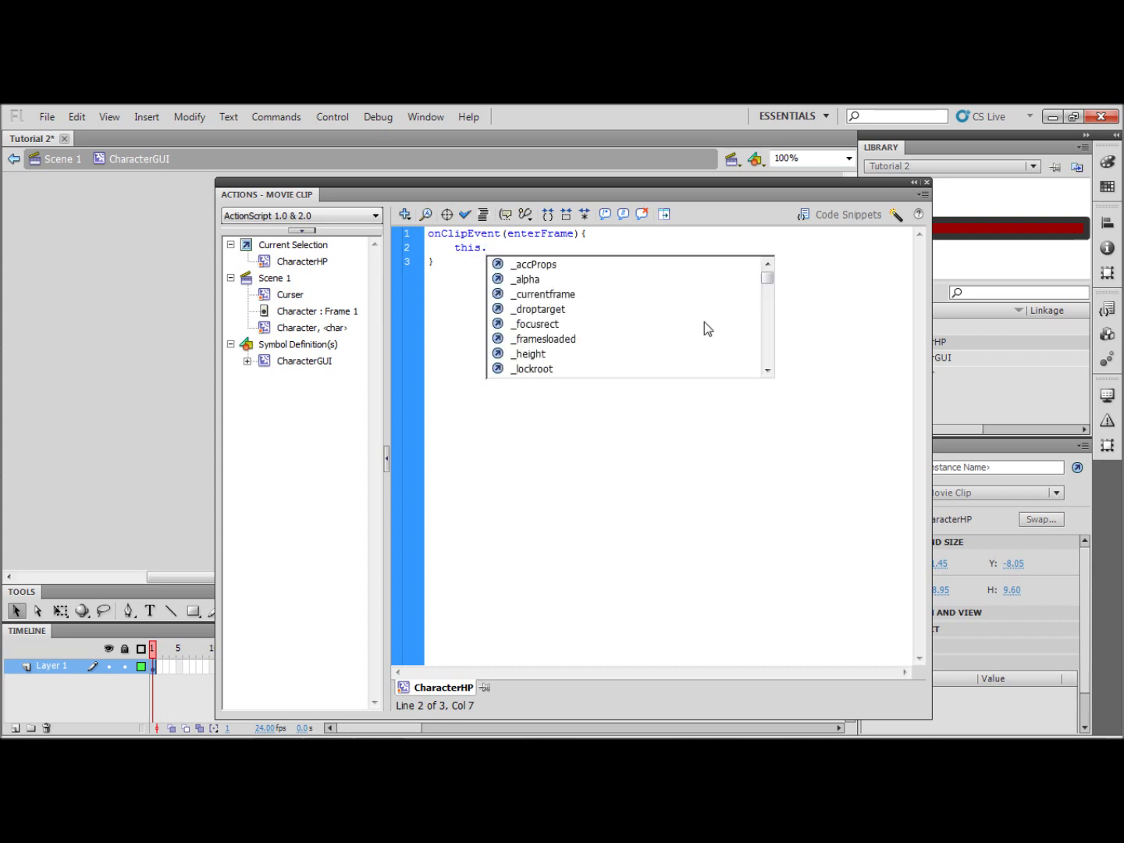
pyautogui.write('_xscale')
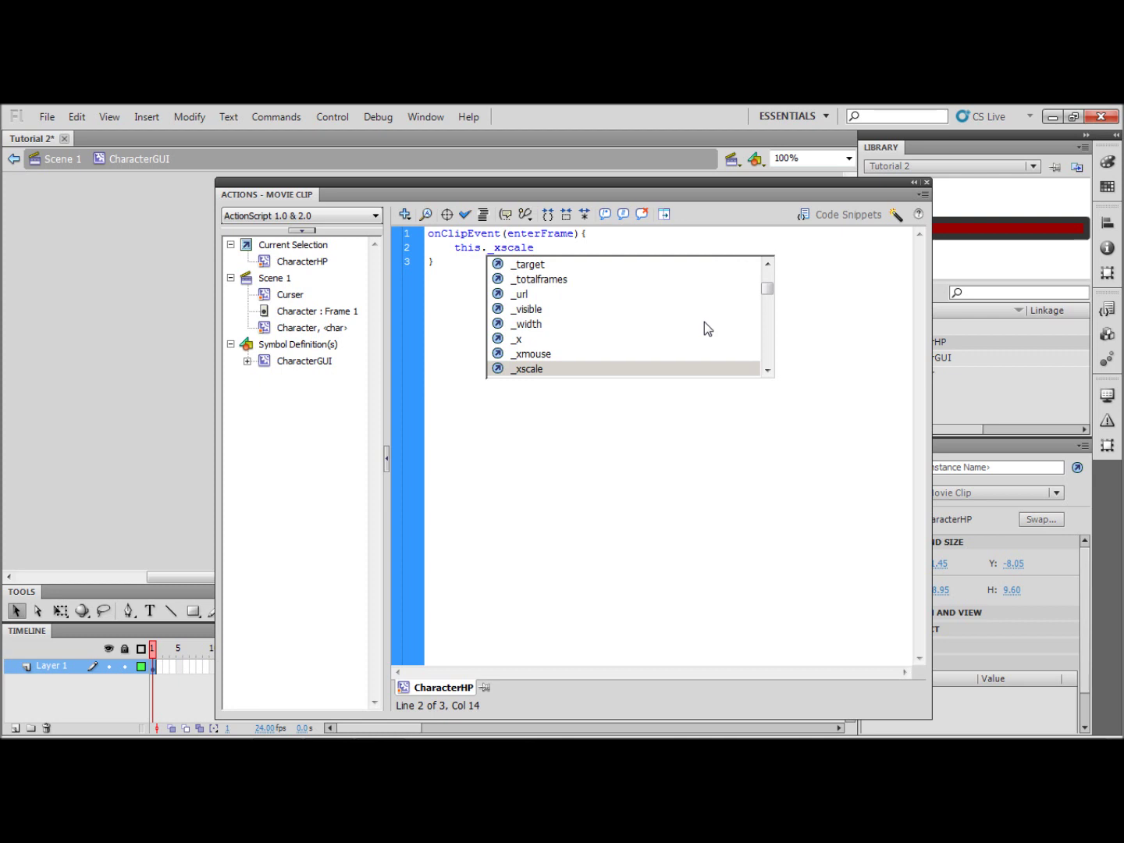
pyautogui.write('=')
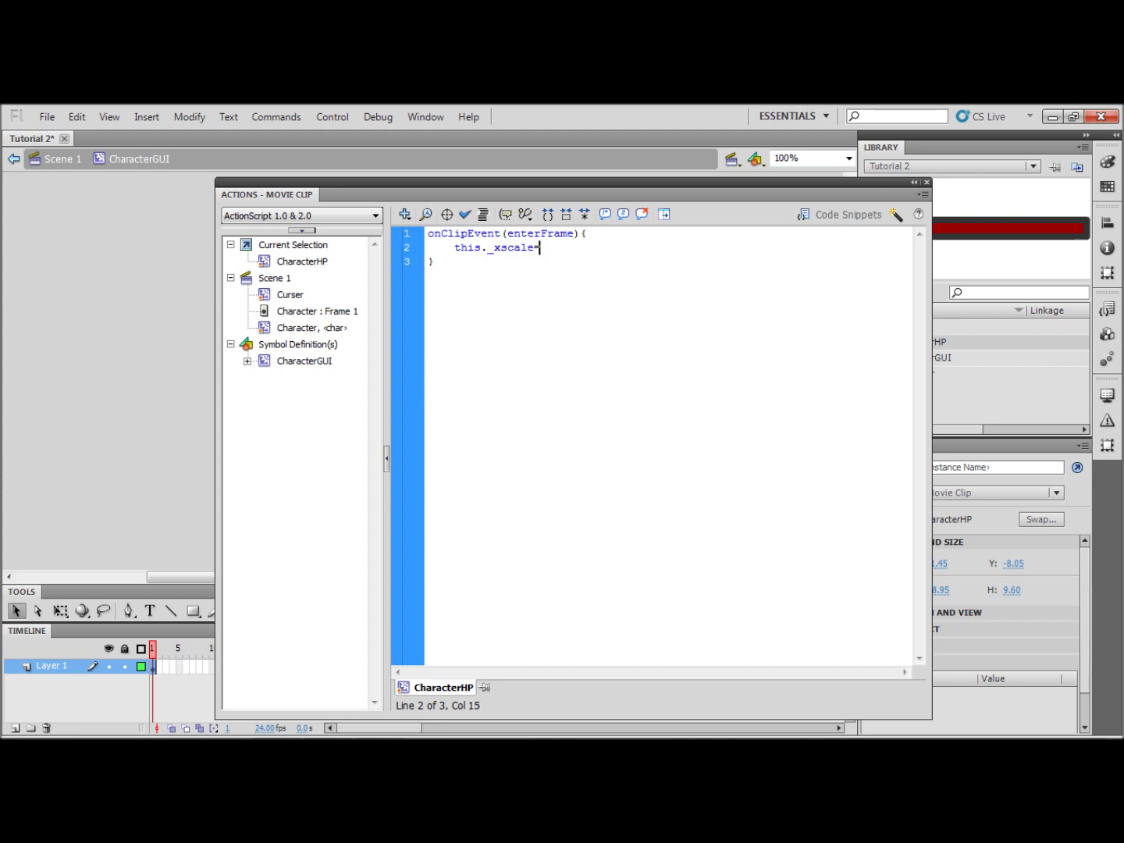
pyautogui.write('_roo')
pyautogui.press('BackSpace')
pyautogui.press('BackSpace')
pyautogui.press('BackSpace')
pyautogui.write('root.hp')
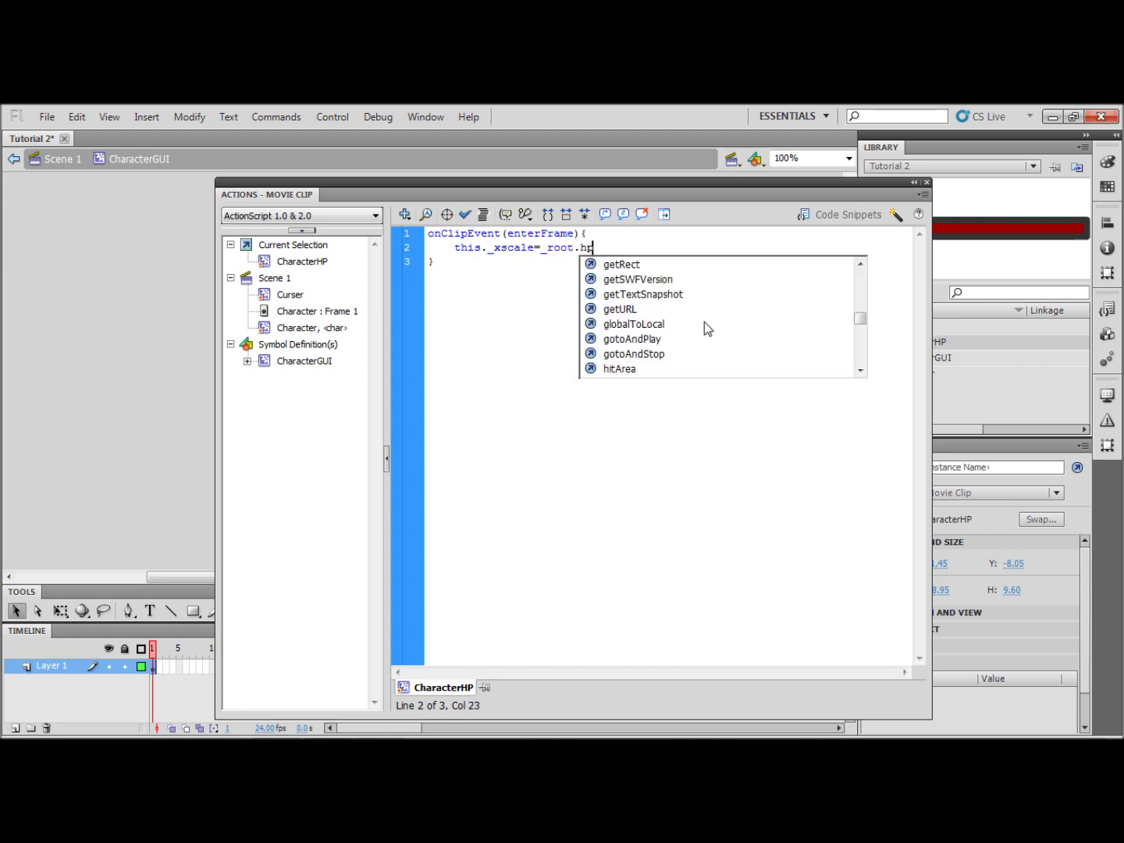
pyautogui.write('*(')
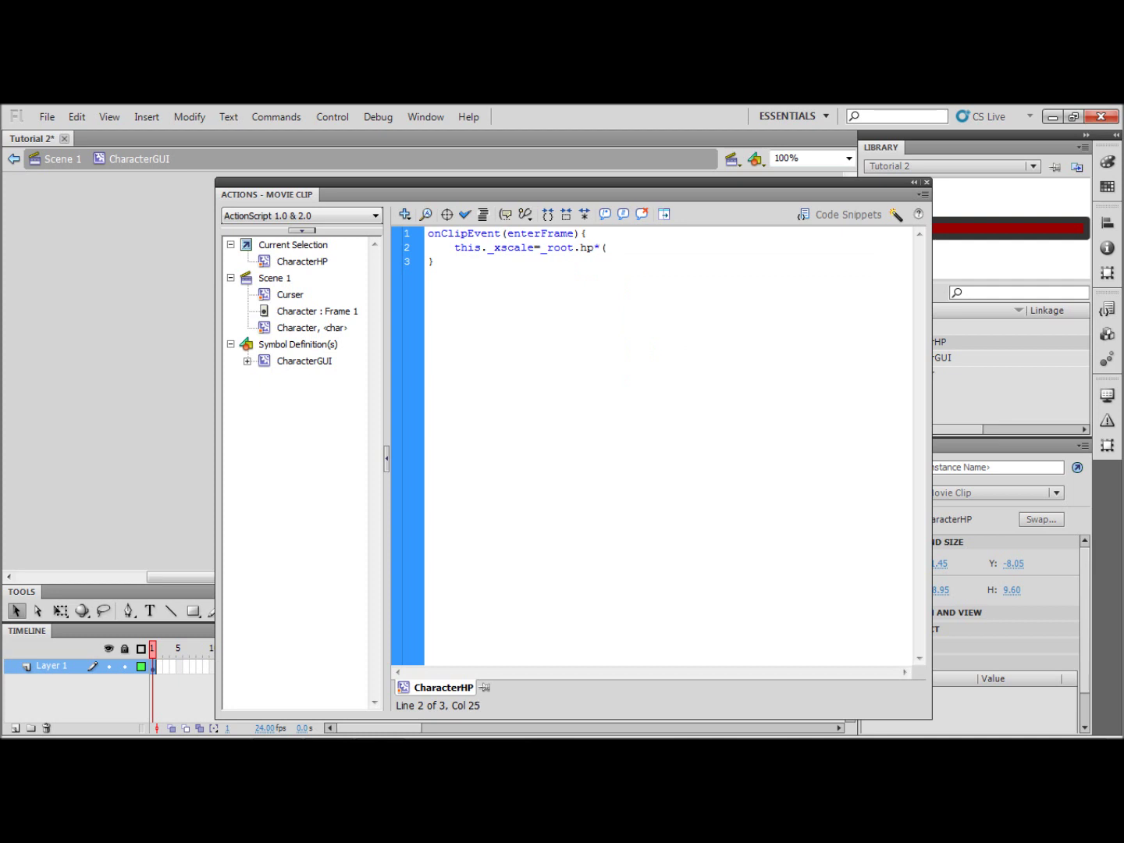
pyautogui.write('100/100)')
pyautogui.press('Return')
# Step: Add the check if(_root.hp<=0){_root.hp=0;} to the CharacterHP script
pyautogui.write('if(')
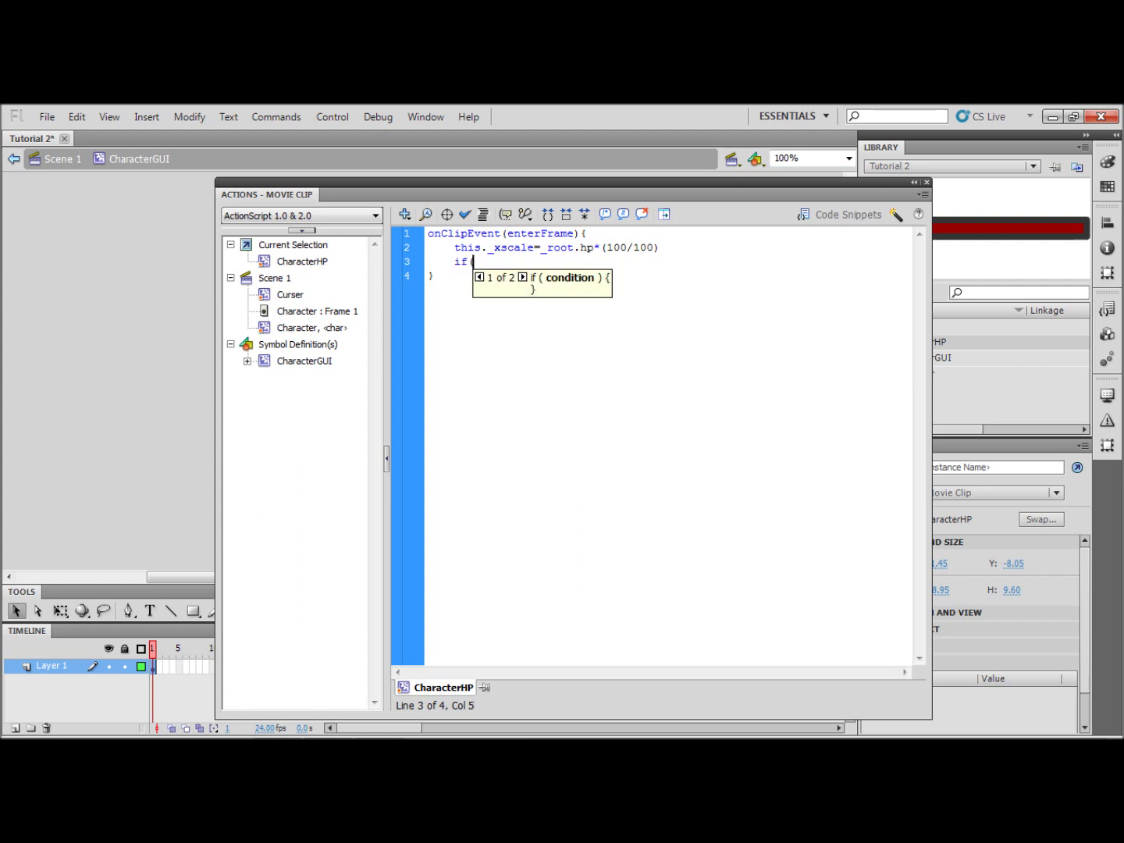
pyautogui.write('_root.hp')
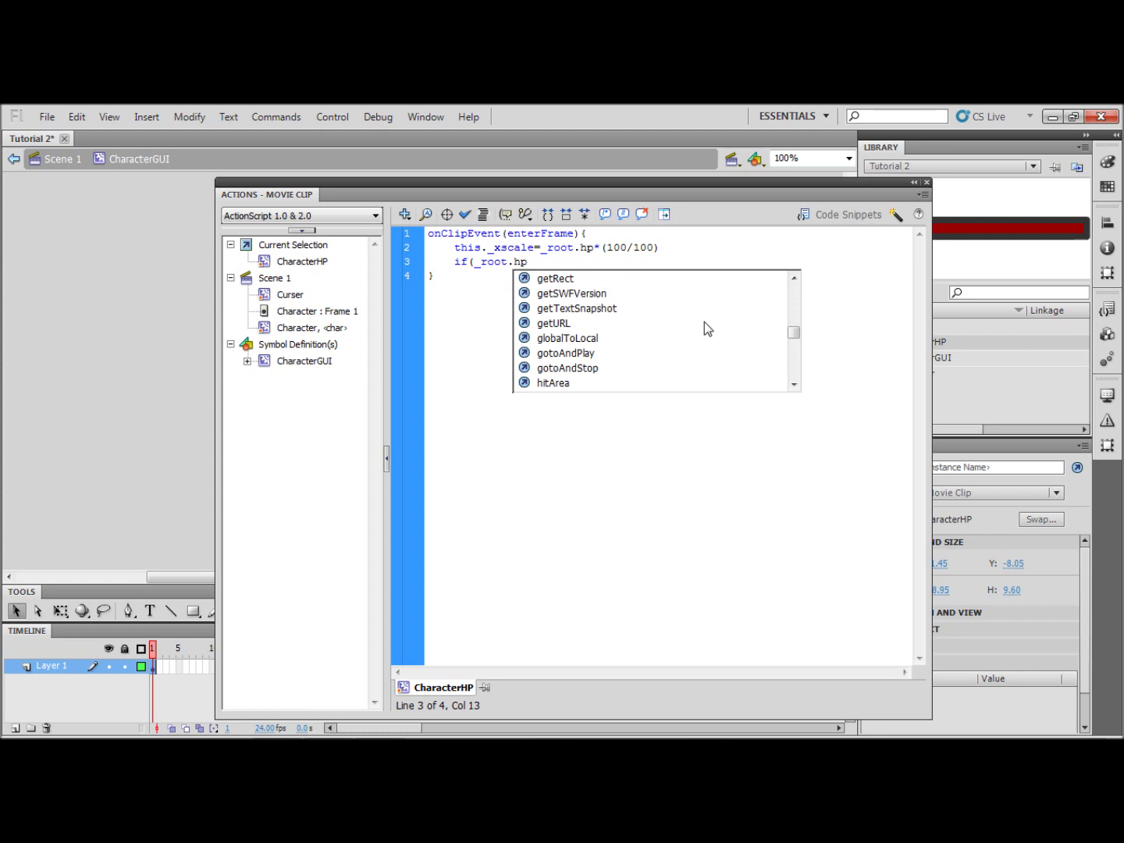
pyautogui.write('<=')
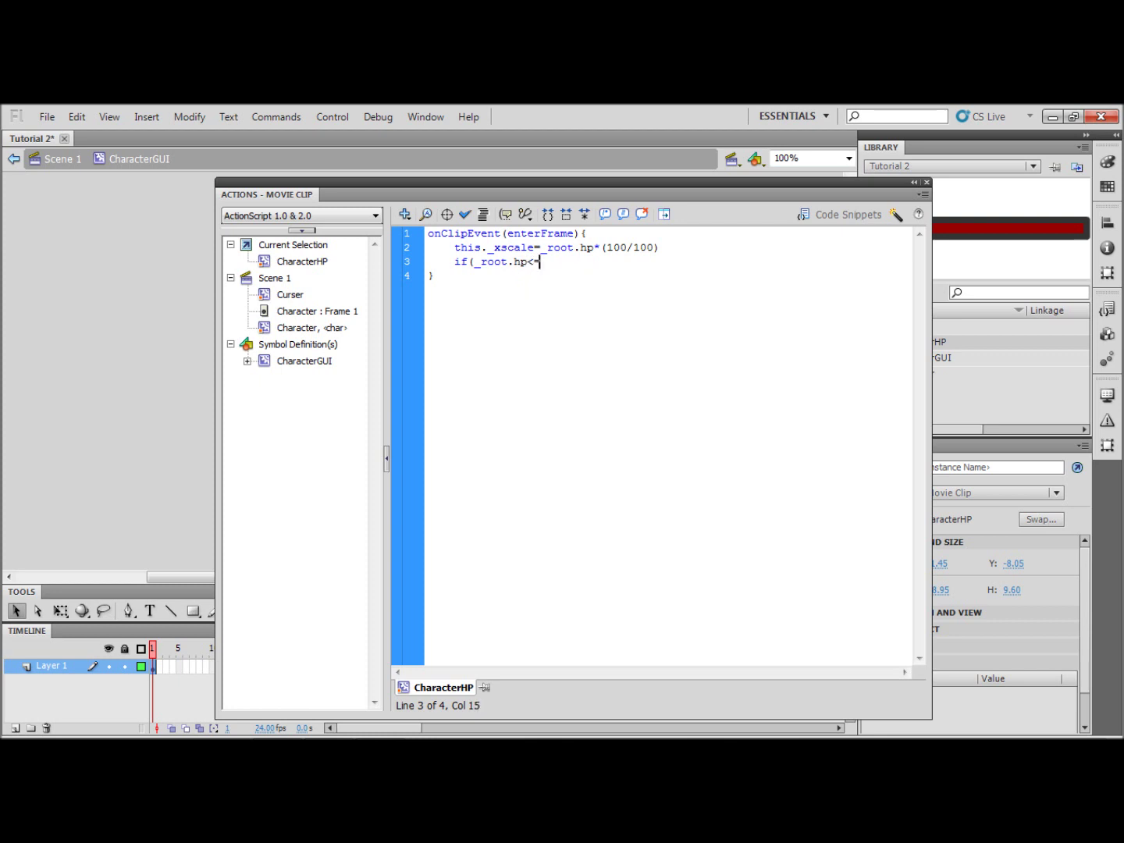
pyautogui.write('0){')
pyautogui.press('Return')
pyautogui.write('_root.hp')
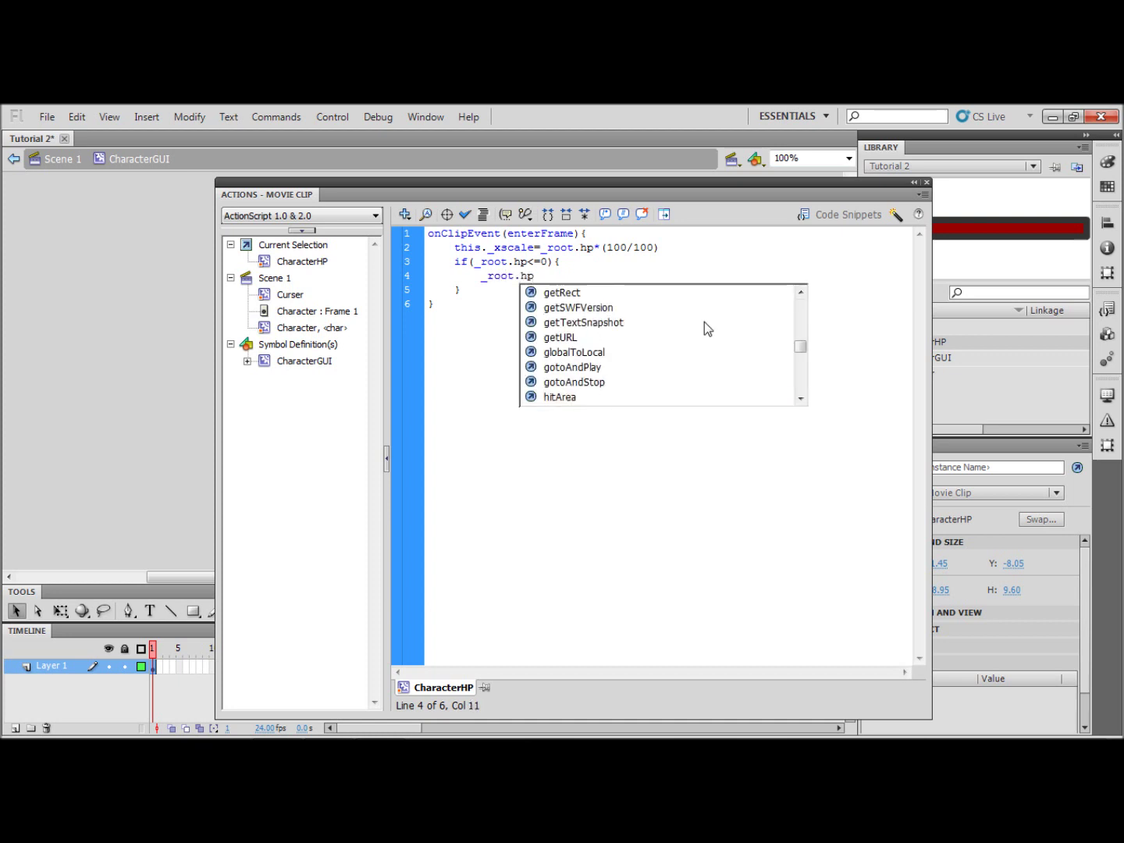
pyautogui.write('=0')
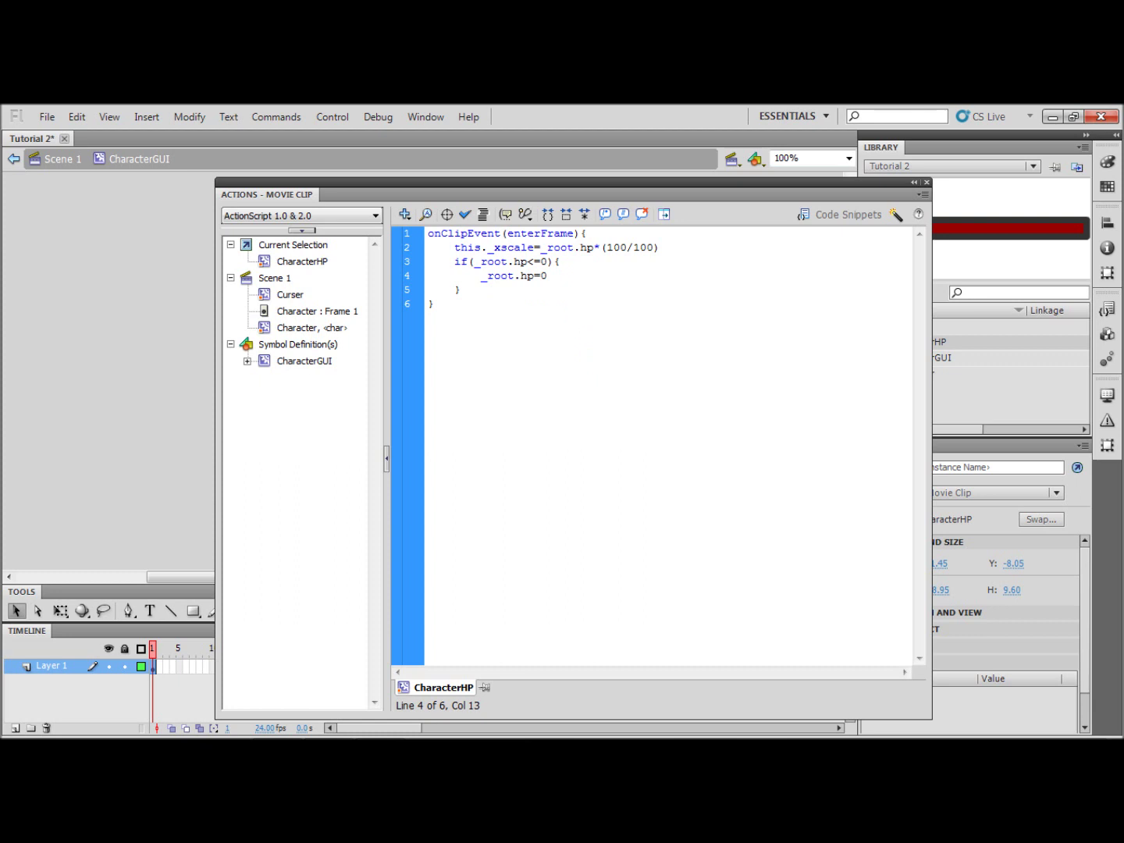
pyautogui.write(';')
# Step: Add the check if(_root.hp>=100){_root.hp=100;} and close the script editor
pyautogui.click(460, 289)
pyautogui.press('Return')
pyautogui.write('if(_root')
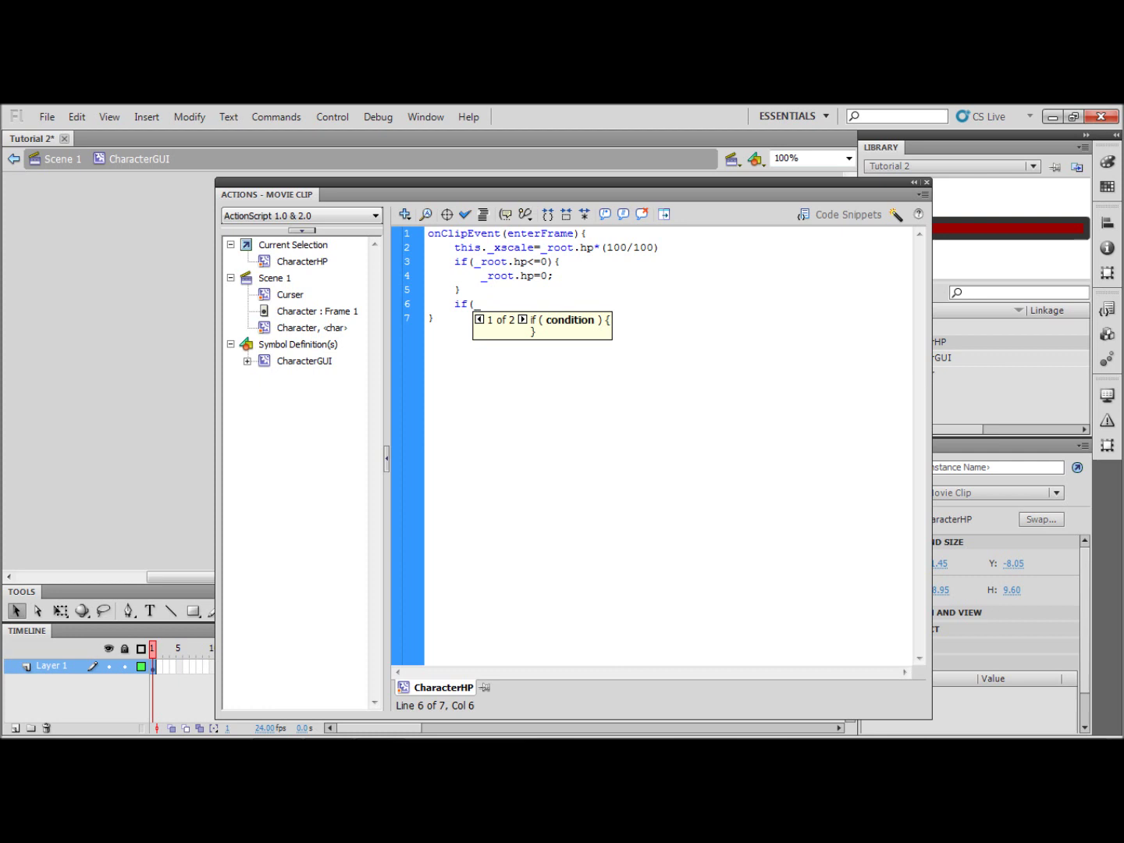
pyautogui.write('.hp')
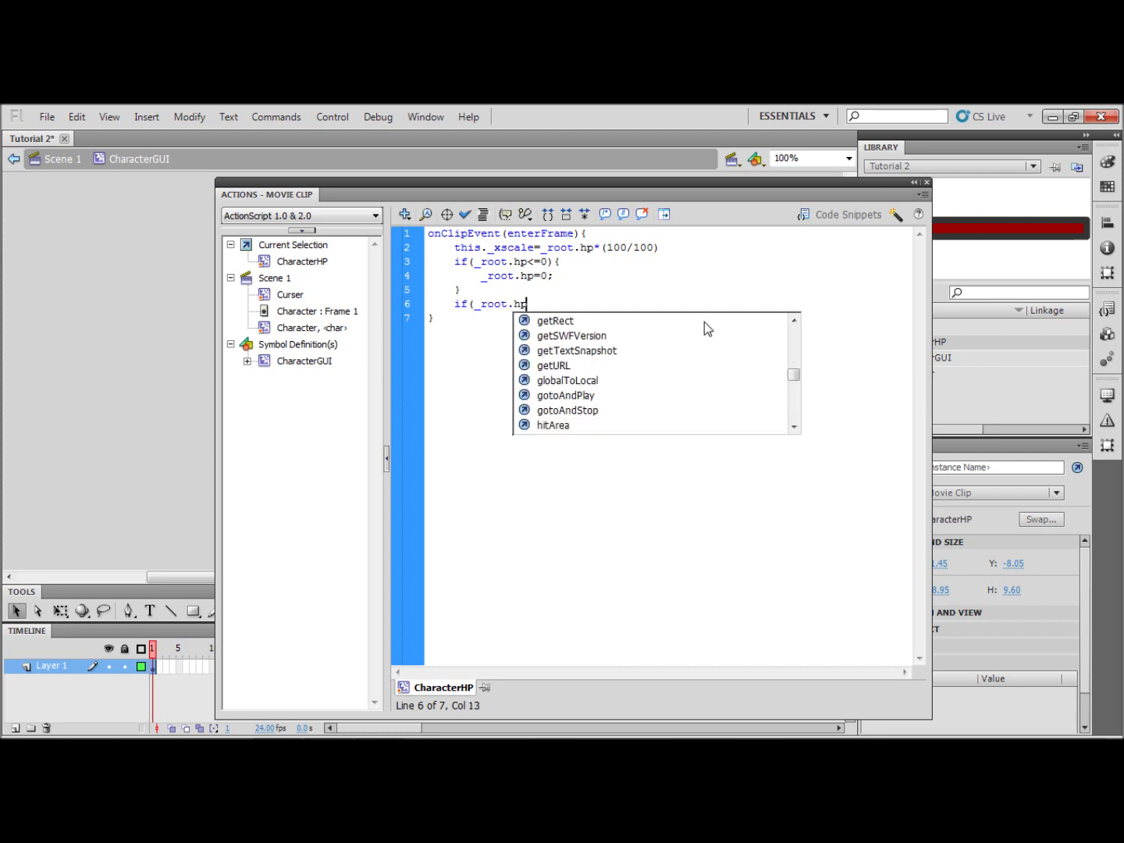
pyautogui.write('>=')
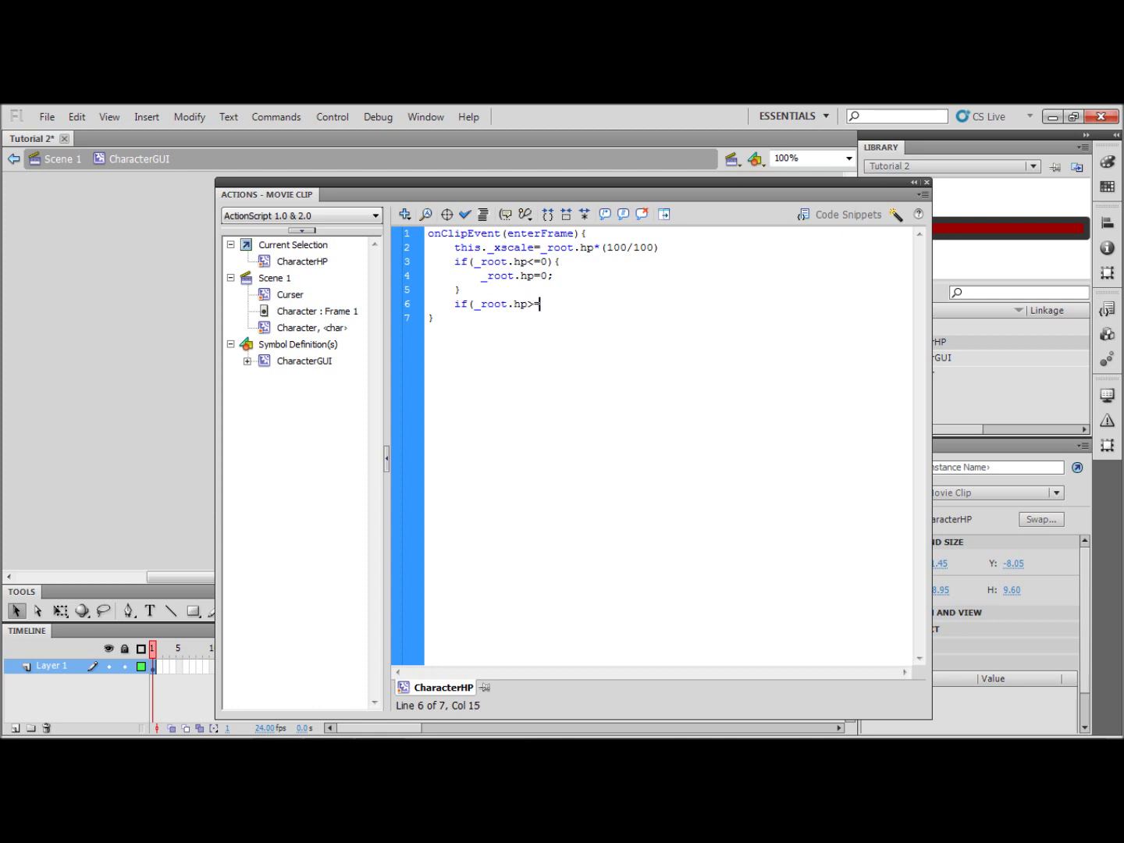
pyautogui.write('100){')
pyautogui.press('Return')
pyautogui.write('_root.hp')
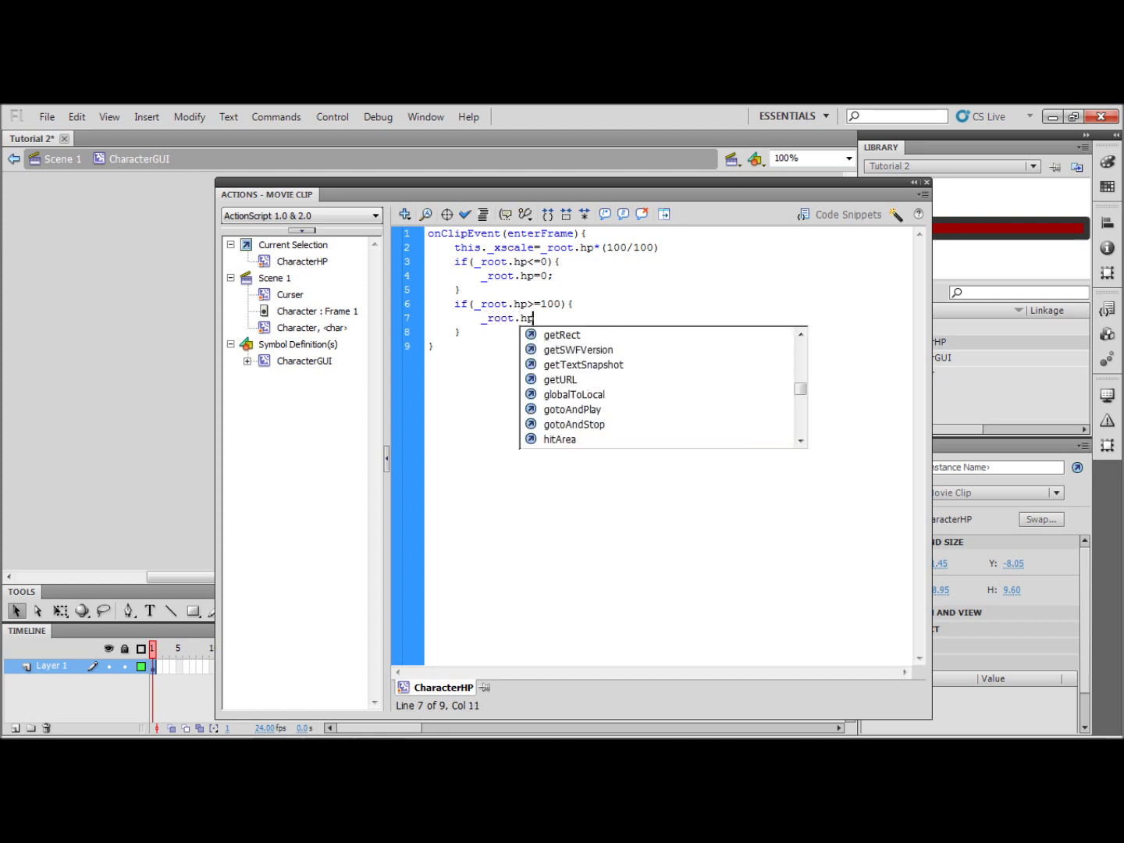
pyautogui.write('=100;')
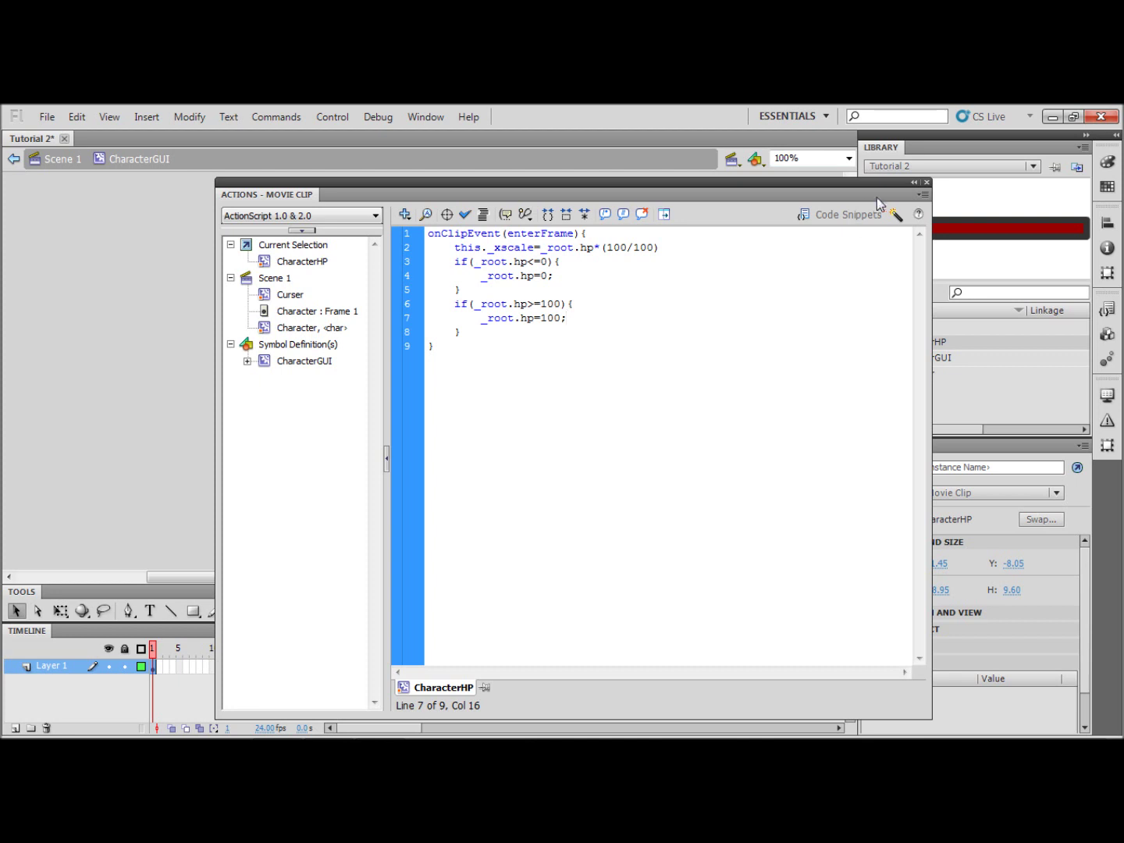
pyautogui.click(927, 182)
# Step: Set the fill to dark grey, draw a square beside the red circle, and remove it from CharacterGUI
pyautogui.click(637, 243)
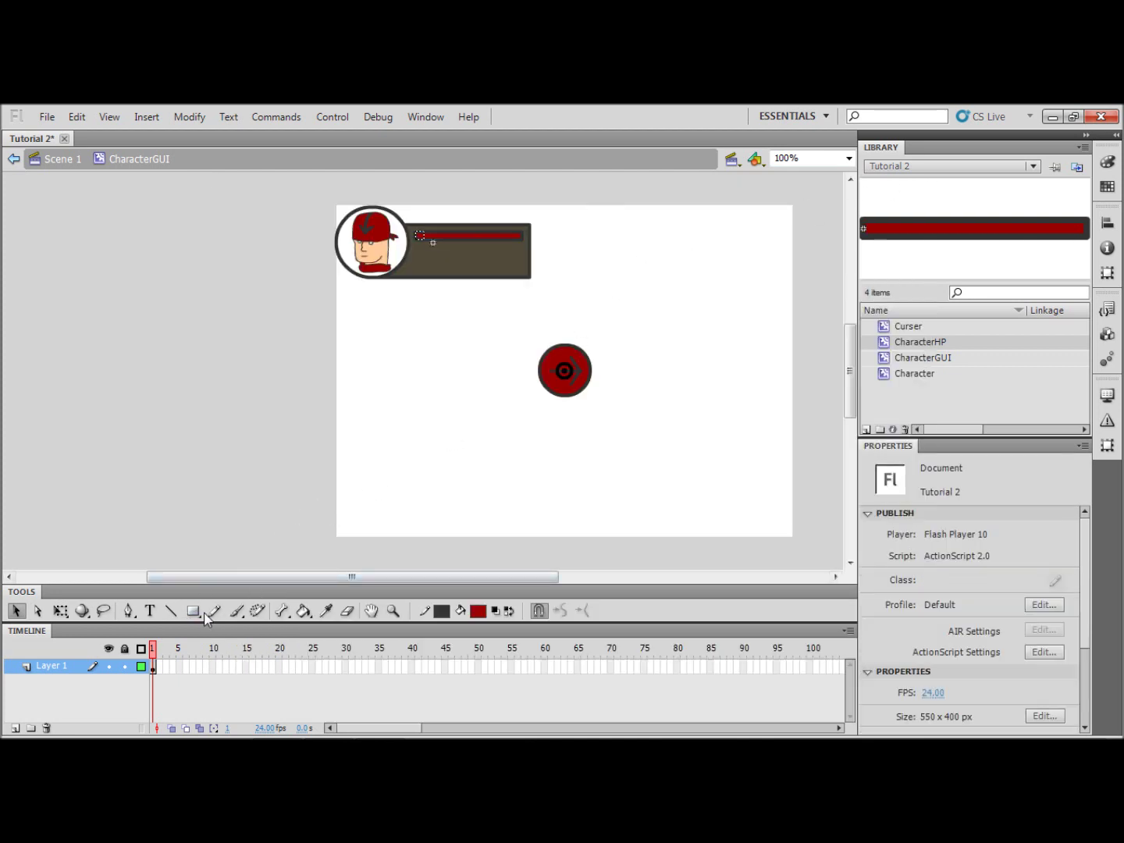
pyautogui.click(482, 612)
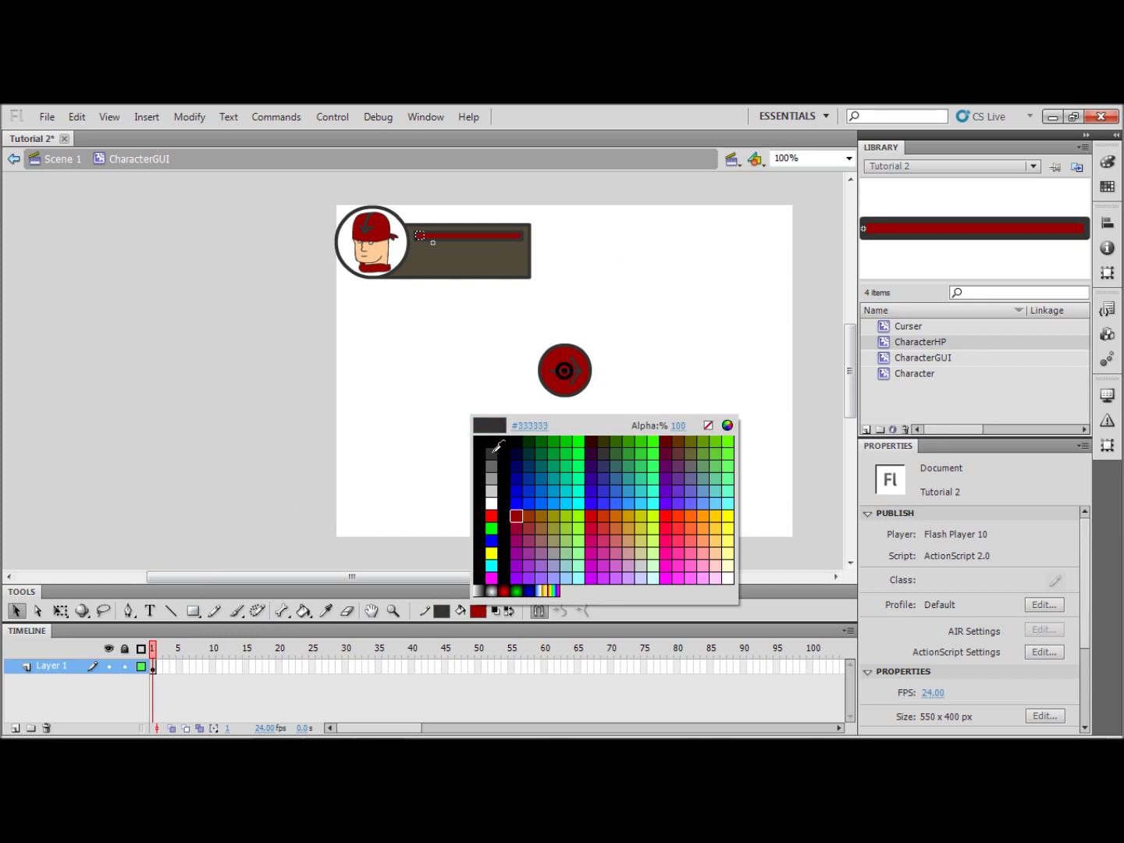
pyautogui.click(492, 453)
pyautogui.click(193, 612)
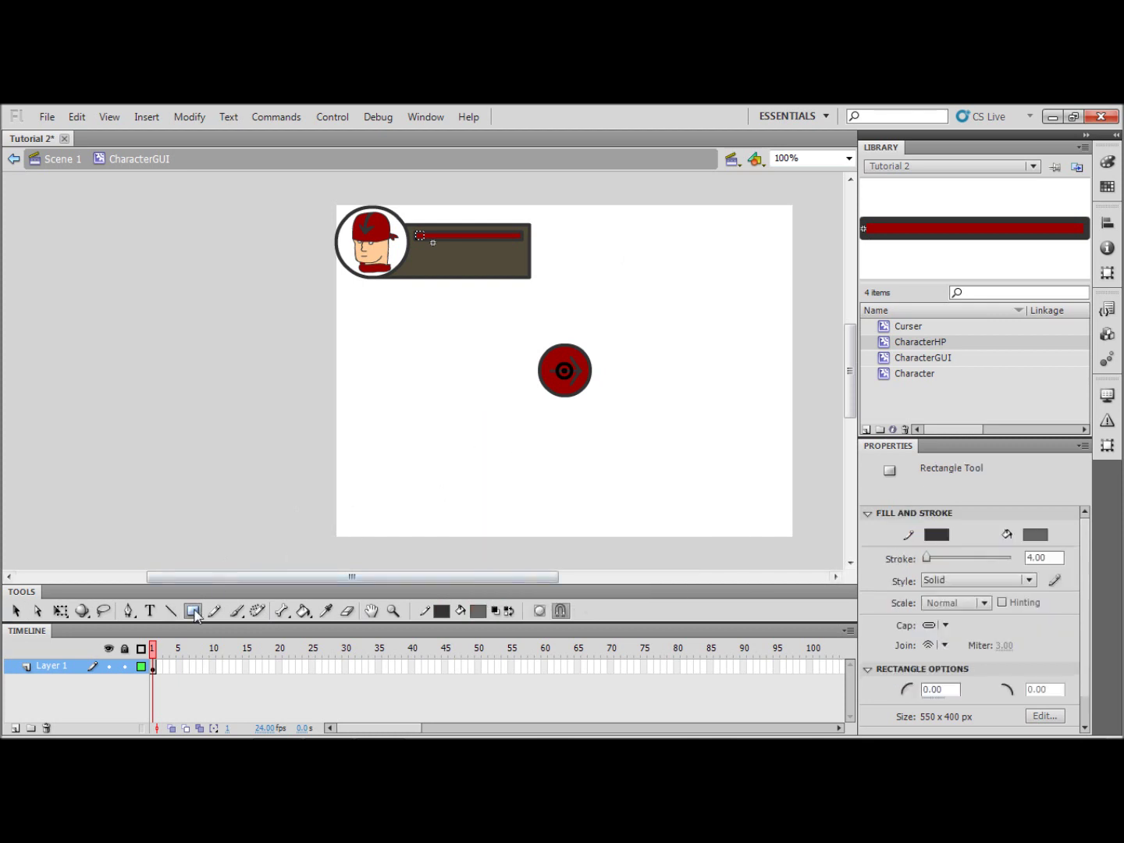
pyautogui.moveTo(667, 339); pyautogui.dragTo(715, 387)
pyautogui.click(16, 611)
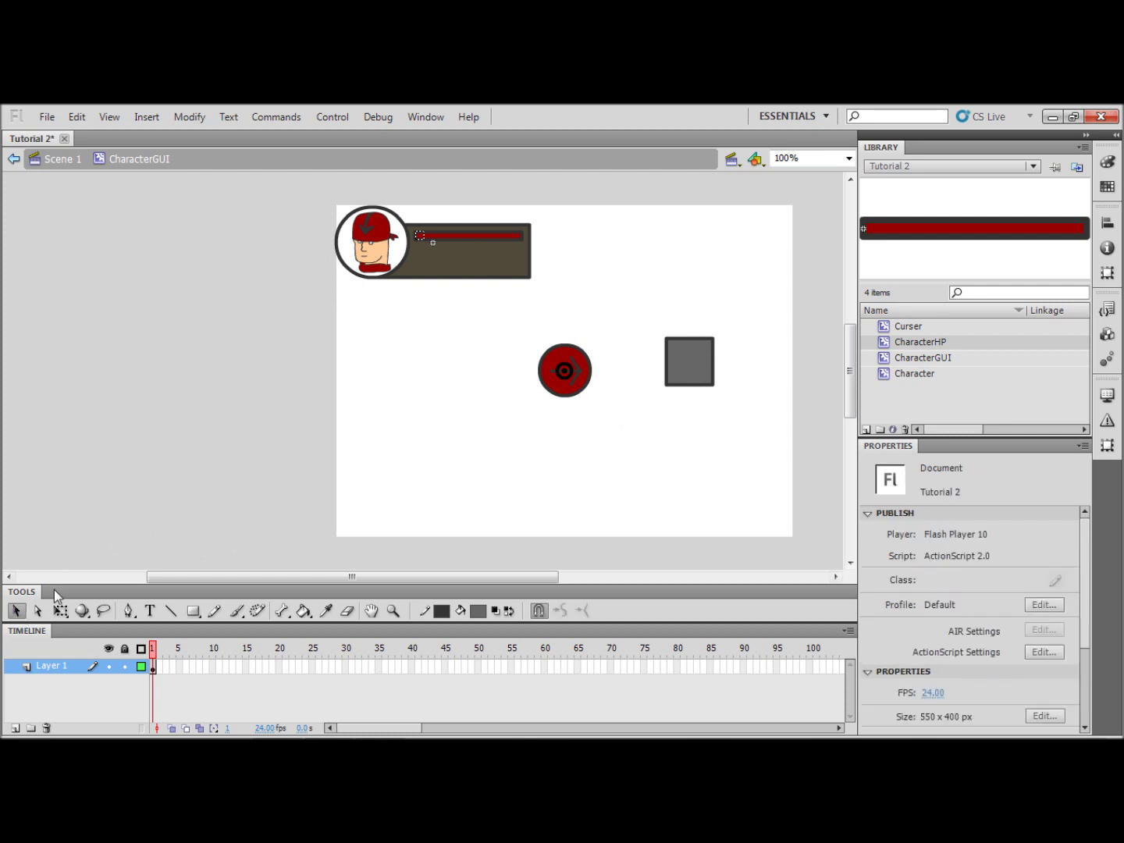
pyautogui.moveTo(751, 301); pyautogui.dragTo(643, 410)
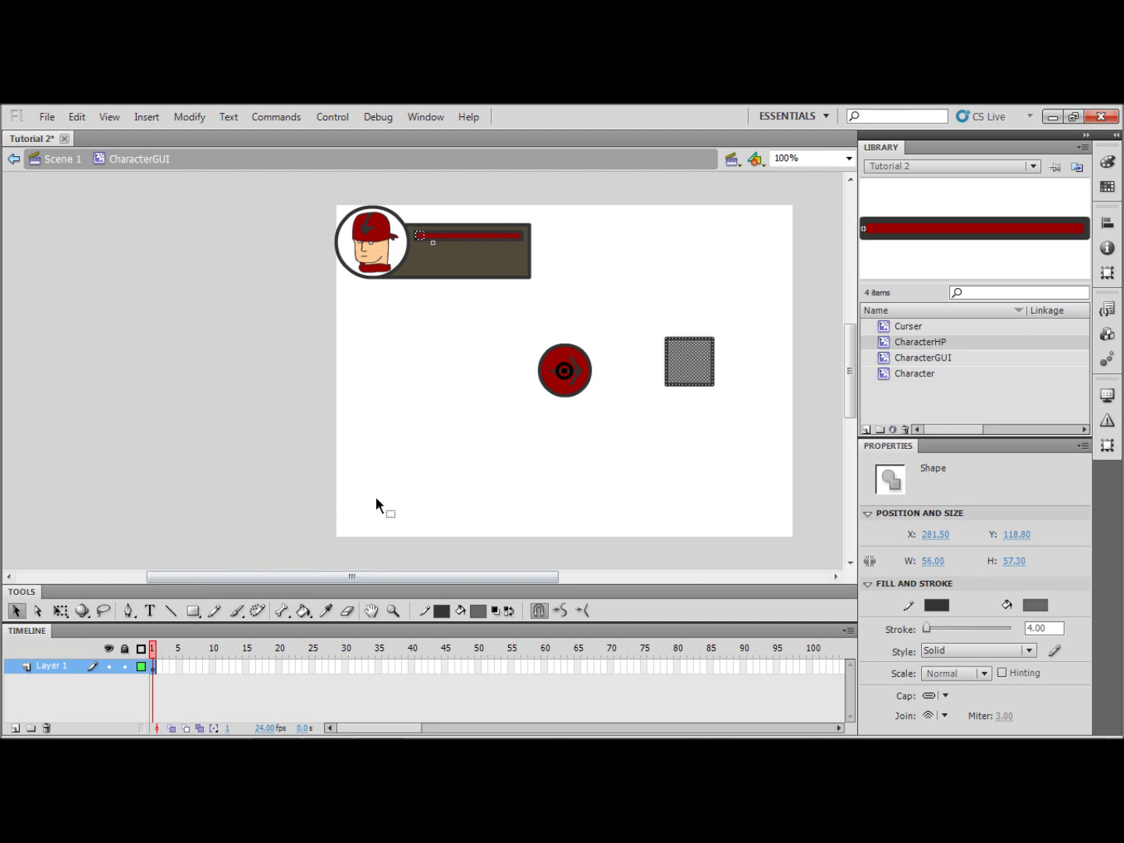
pyautogui.press('Delete')
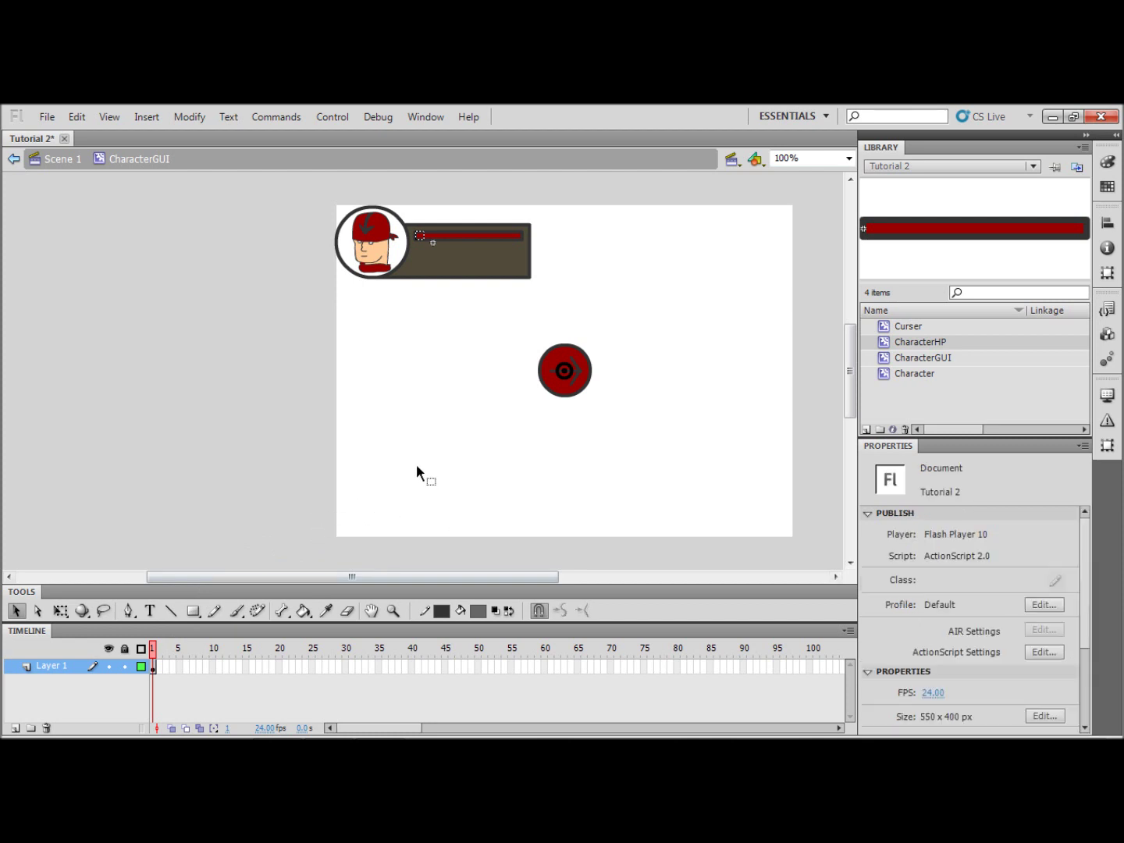
# Step: Return to Scene 1 and paste the grey square onto the Enemies layer, right of the red circle
pyautogui.doubleClick(417, 463)
pyautogui.click(458, 278)
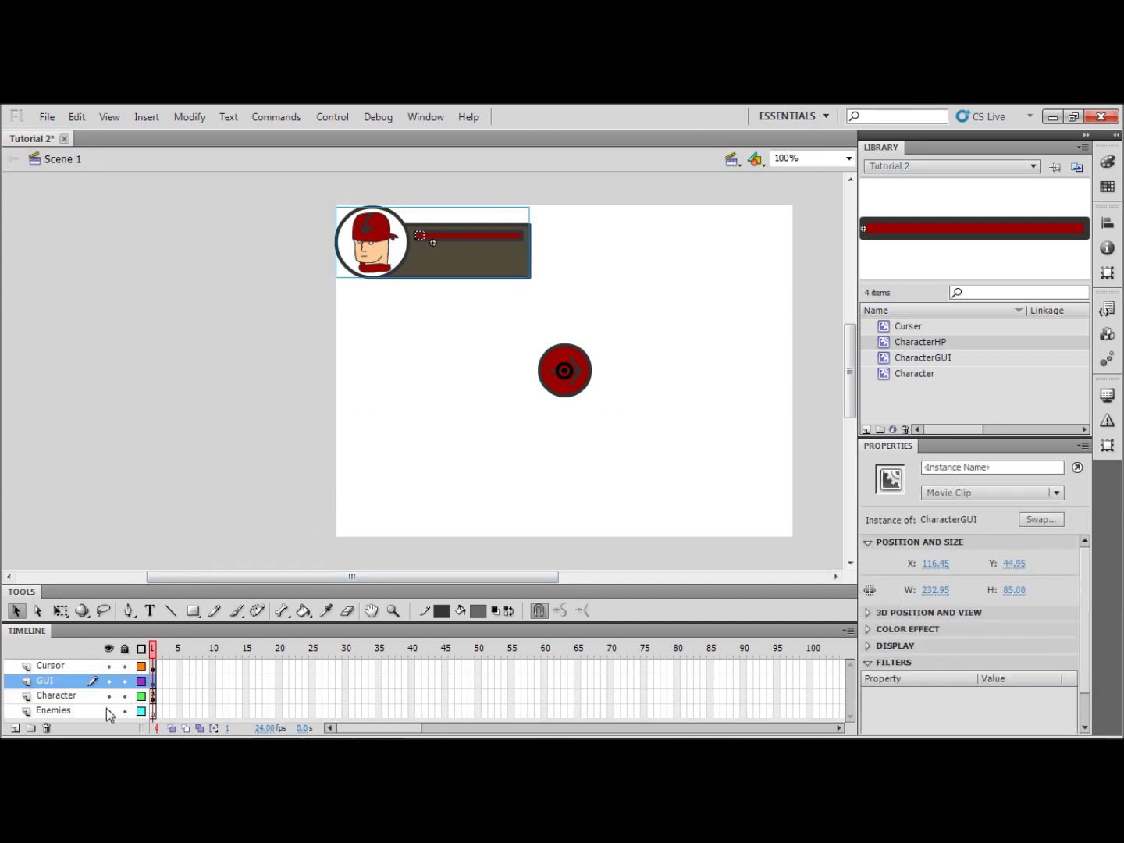
pyautogui.click(108, 711)
pyautogui.click(95, 710)
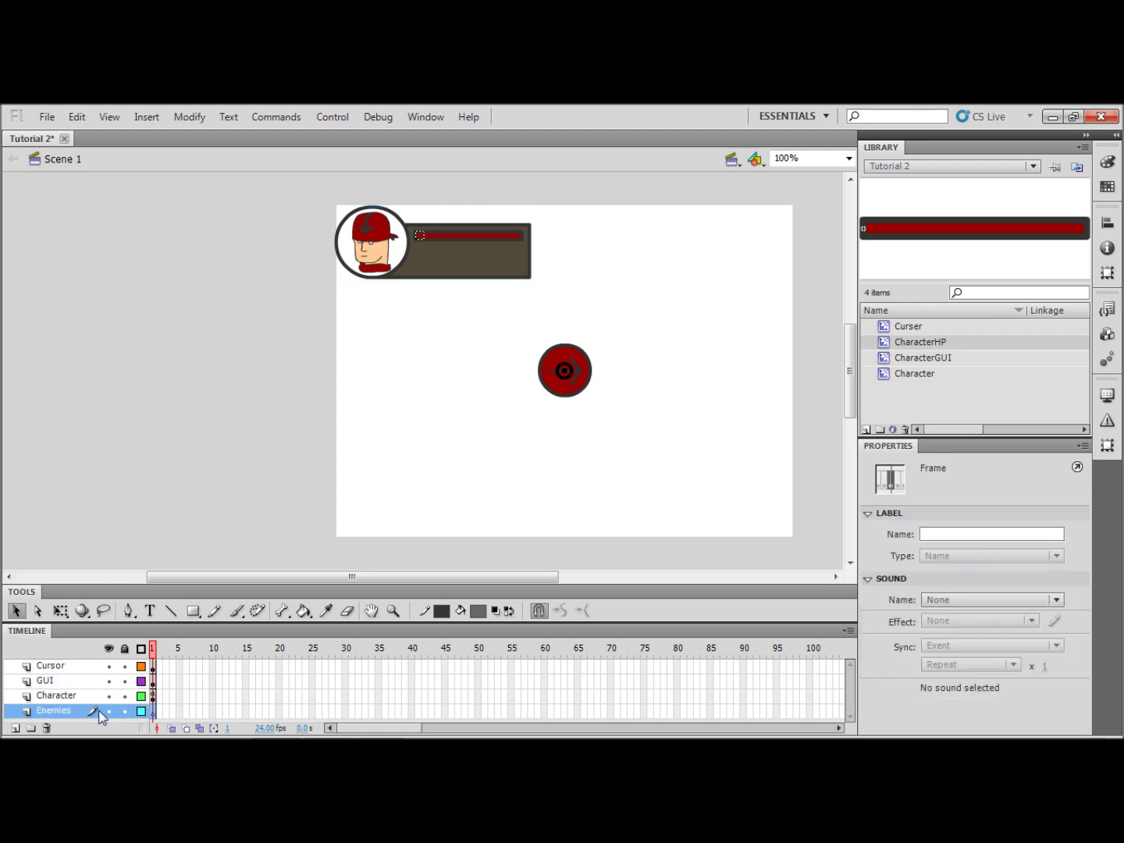
pyautogui.hotkey('ctrl', 'shift', 'v')
pyautogui.moveTo(414, 375); pyautogui.dragTo(706, 374)
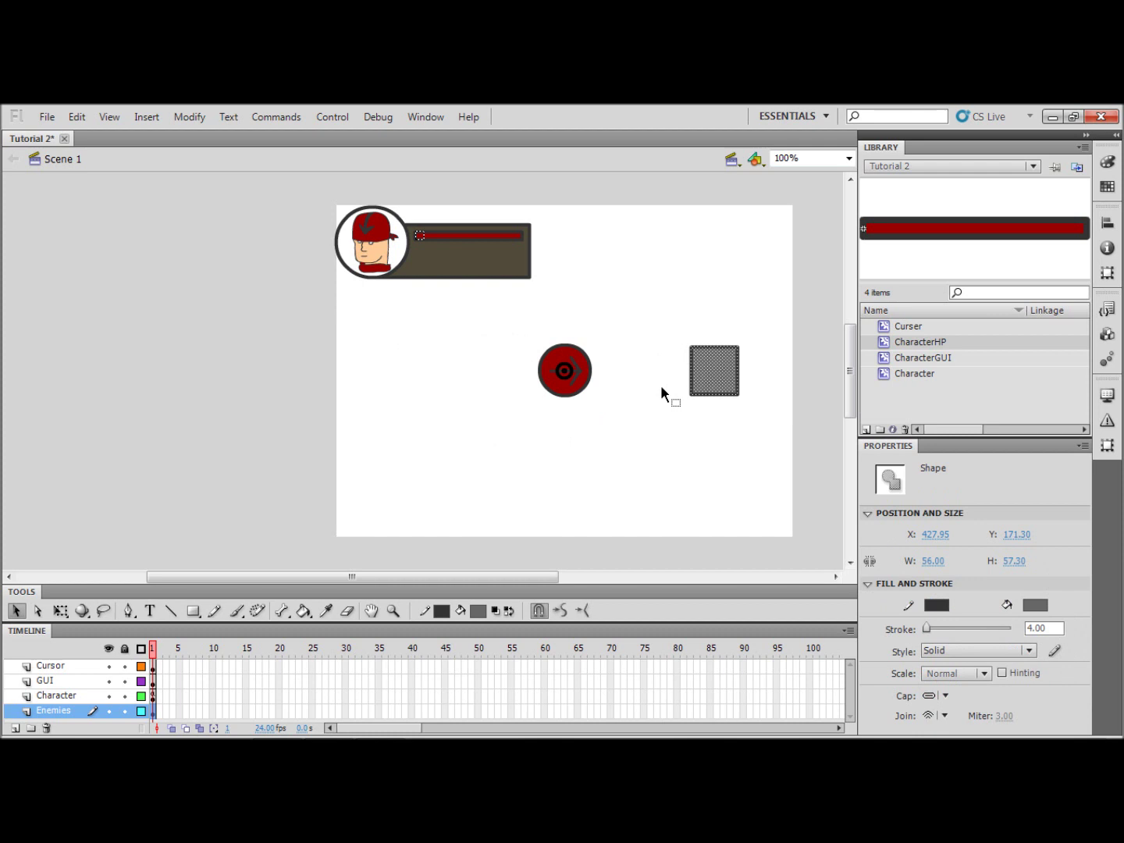
# Step: Convert the grey square into a movie clip symbol named Enemy
pyautogui.press('F8')
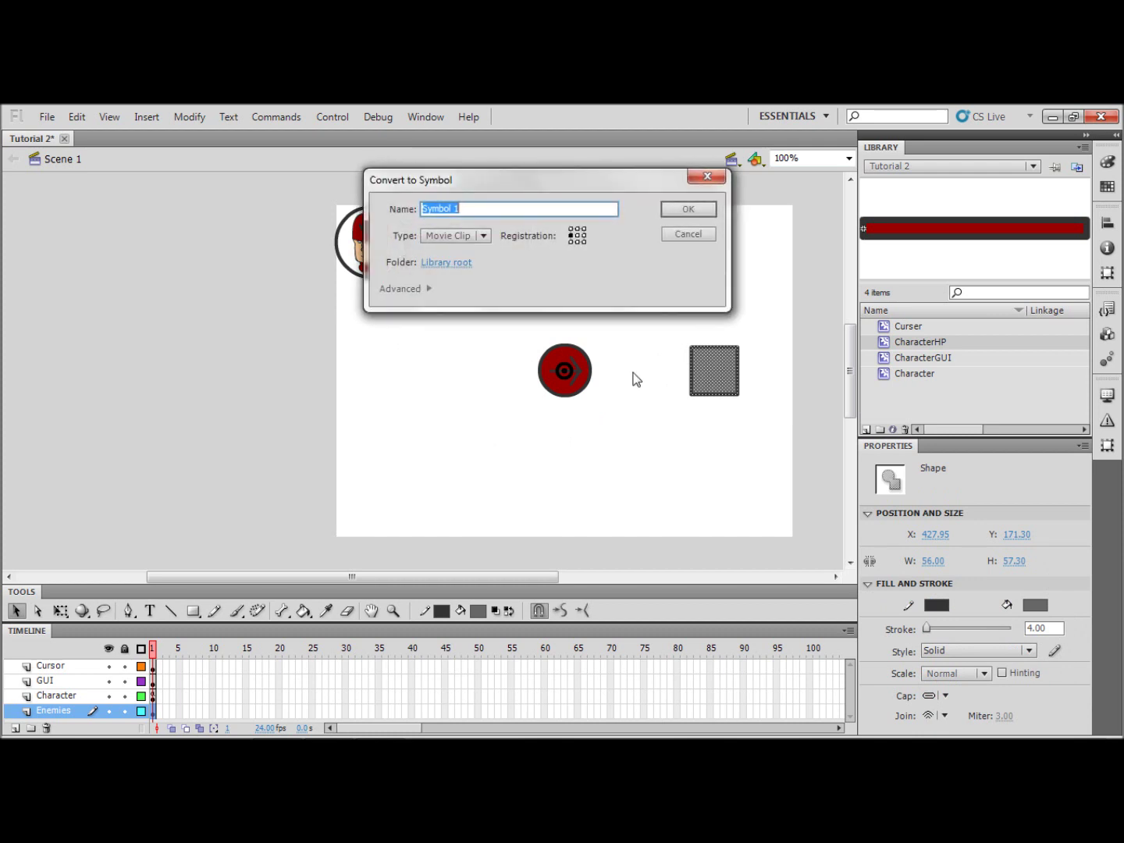
pyautogui.click(577, 237)
pyautogui.moveTo(484, 210); pyautogui.dragTo(419, 209)
pyautogui.write('Enemy')
pyautogui.click(688, 211)
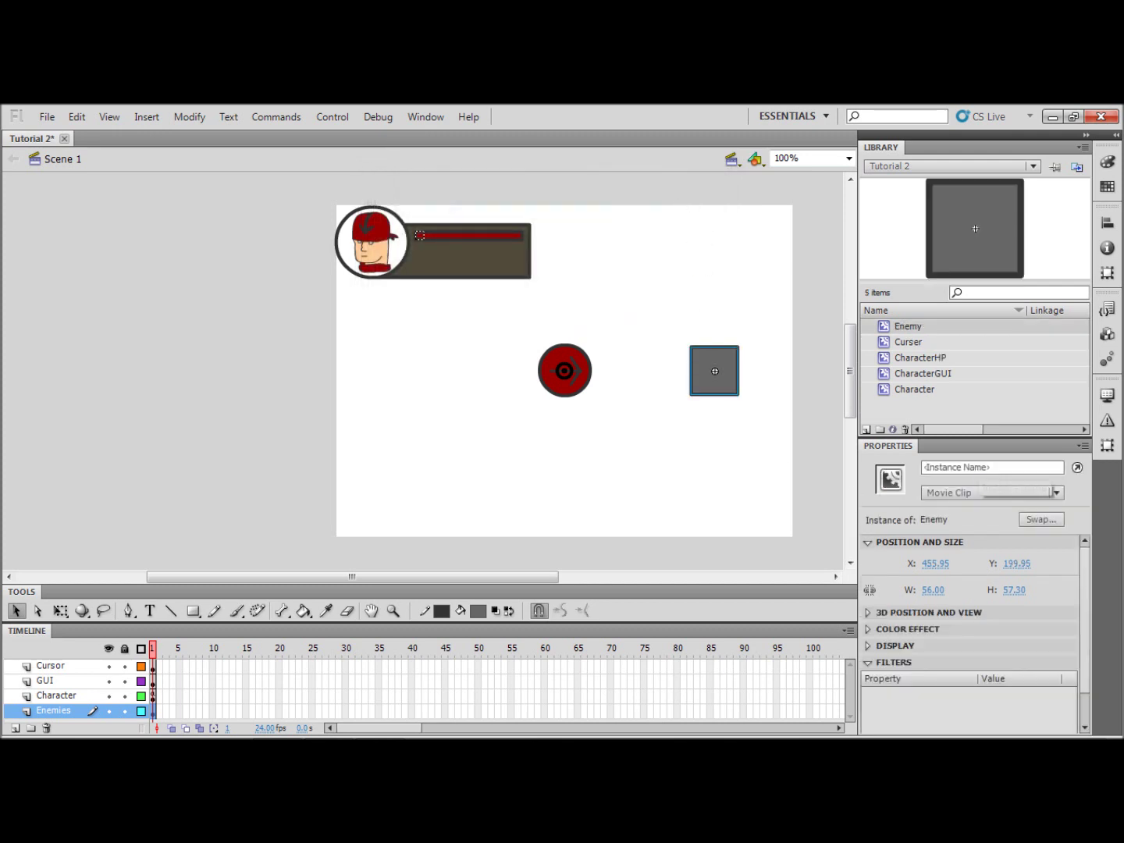
# Step: Give the Enemy instance the instance name enemy
pyautogui.click(976, 468)
pyautogui.write('enemy')
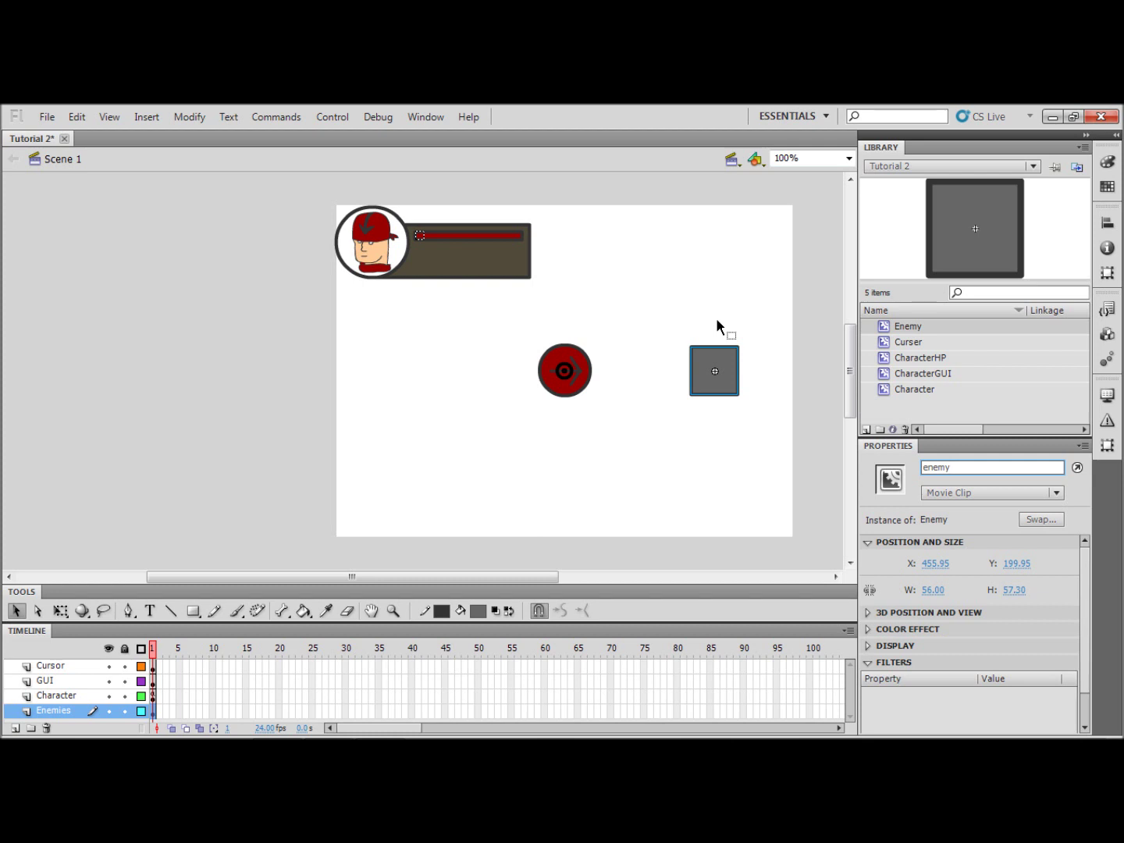
pyautogui.click(740, 322)
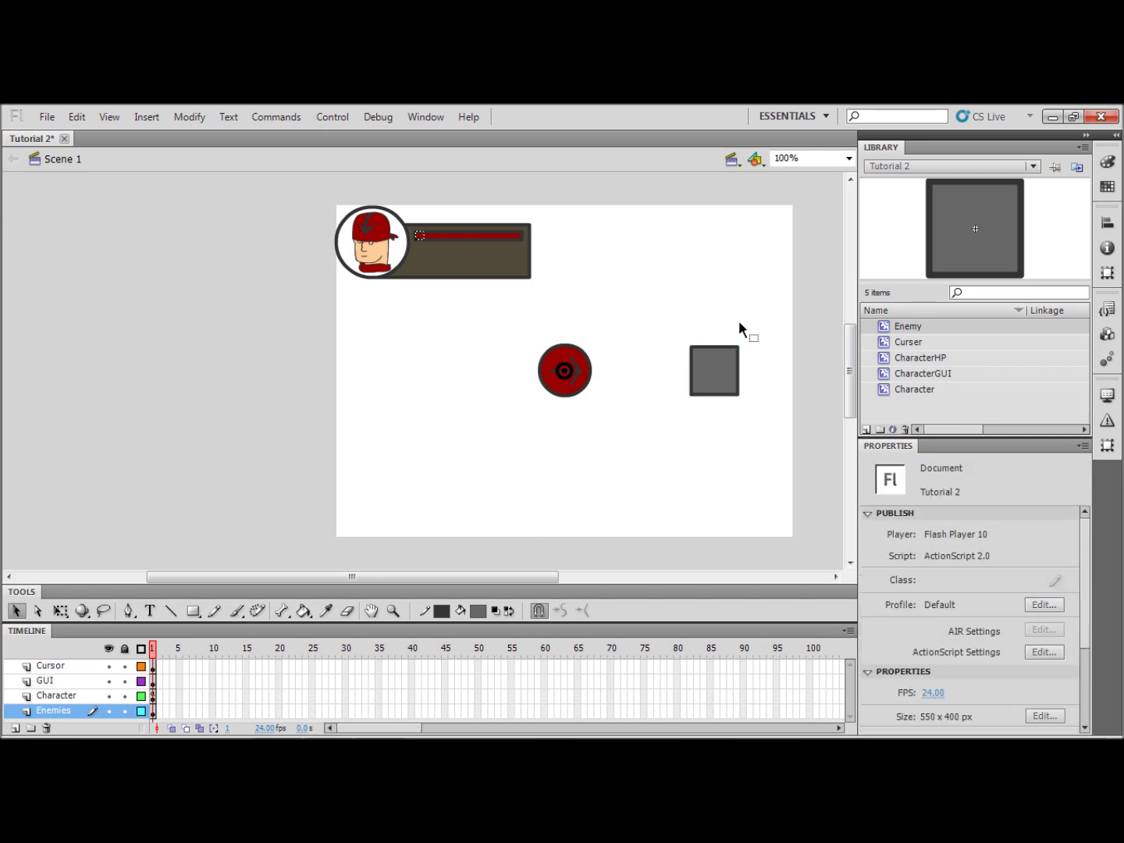
pyautogui.click(732, 378)
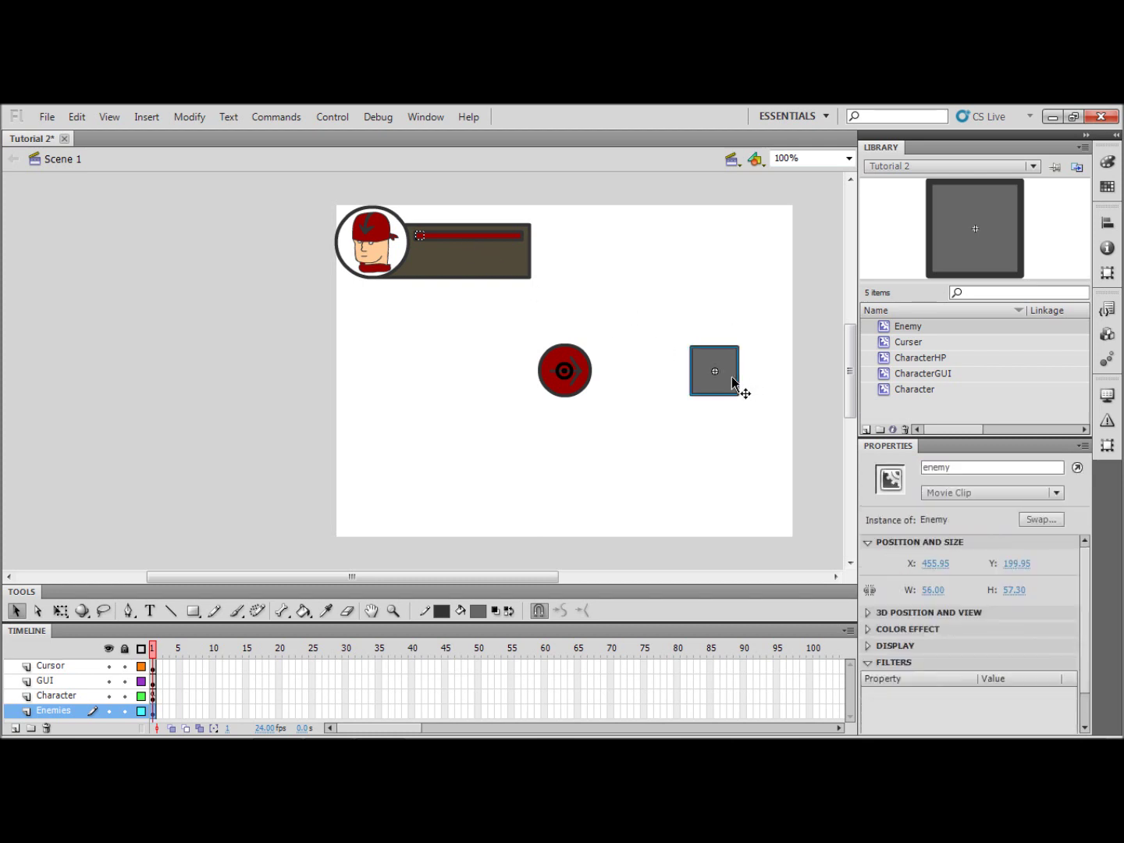
# Step: Inside the Enemy symbol, convert the grey square into a new movie clip named EnemyAttack
pyautogui.rightClick(732, 376)
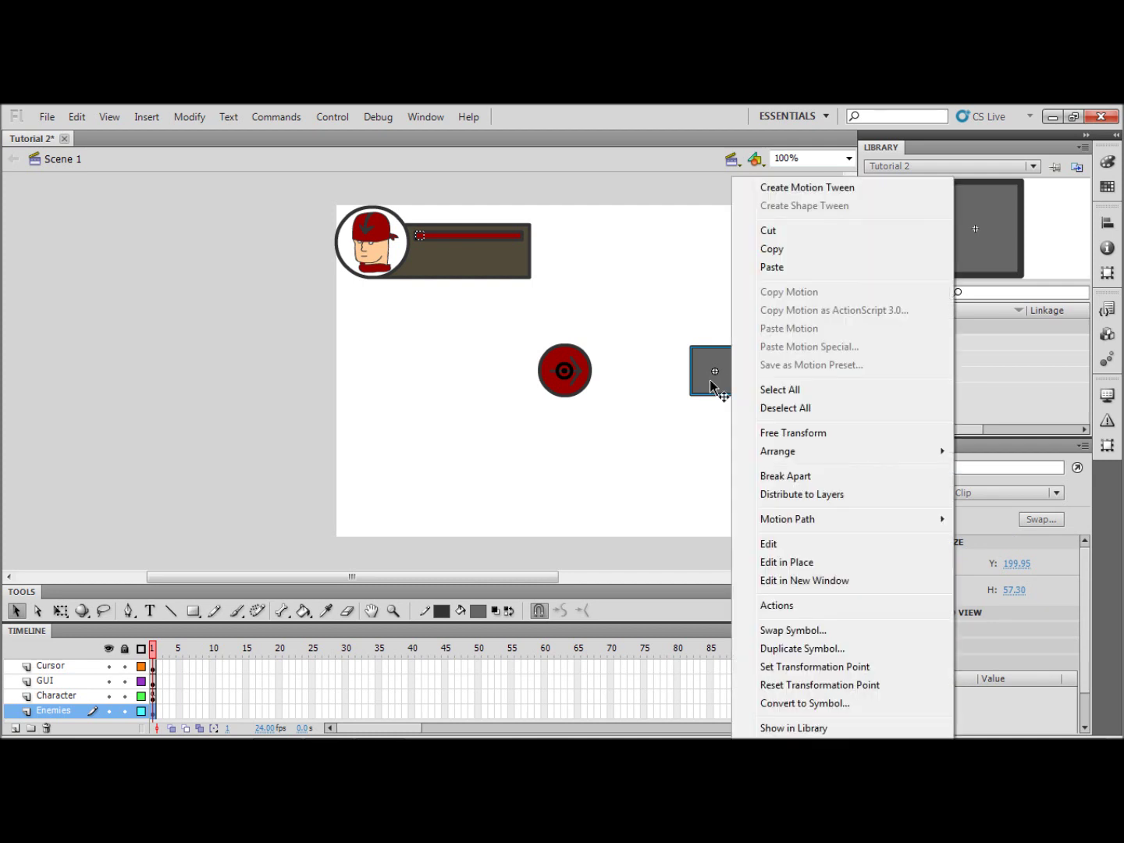
pyautogui.doubleClick(719, 385)
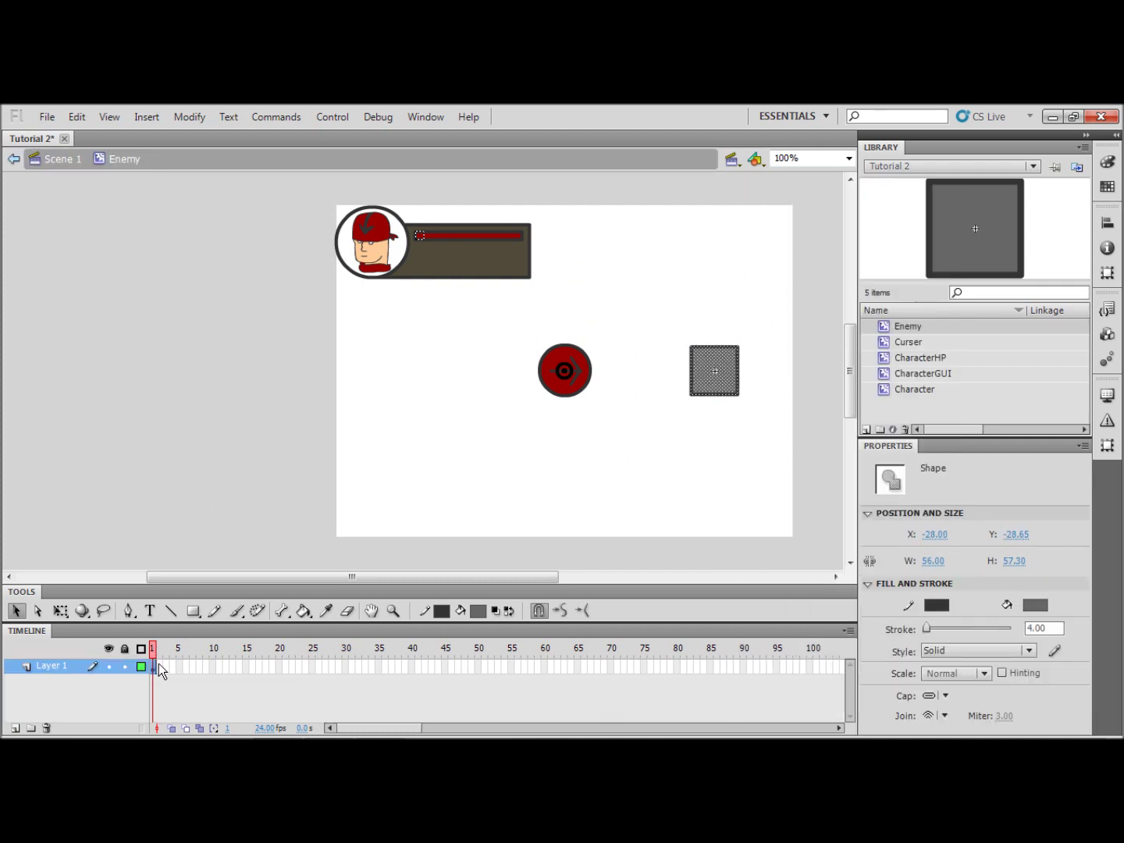
pyautogui.click(160, 668)
pyautogui.rightClick(161, 667)
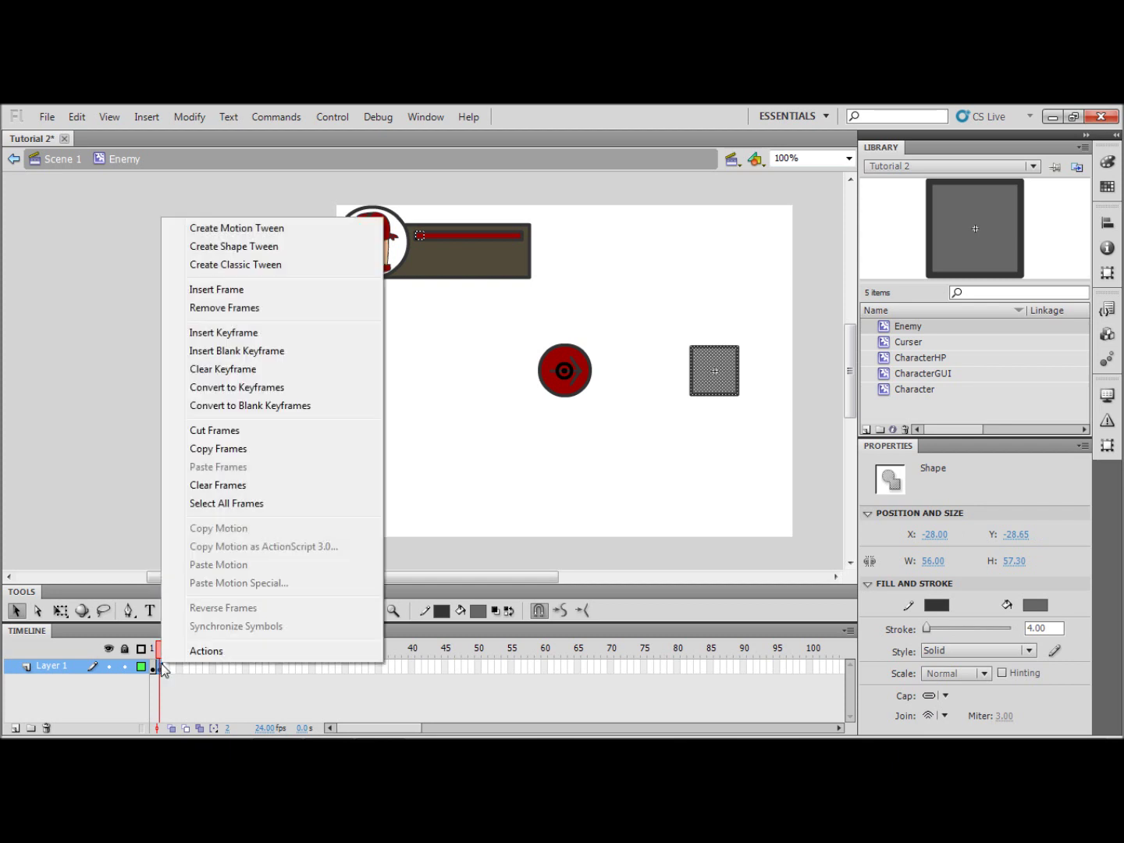
pyautogui.click(163, 665)
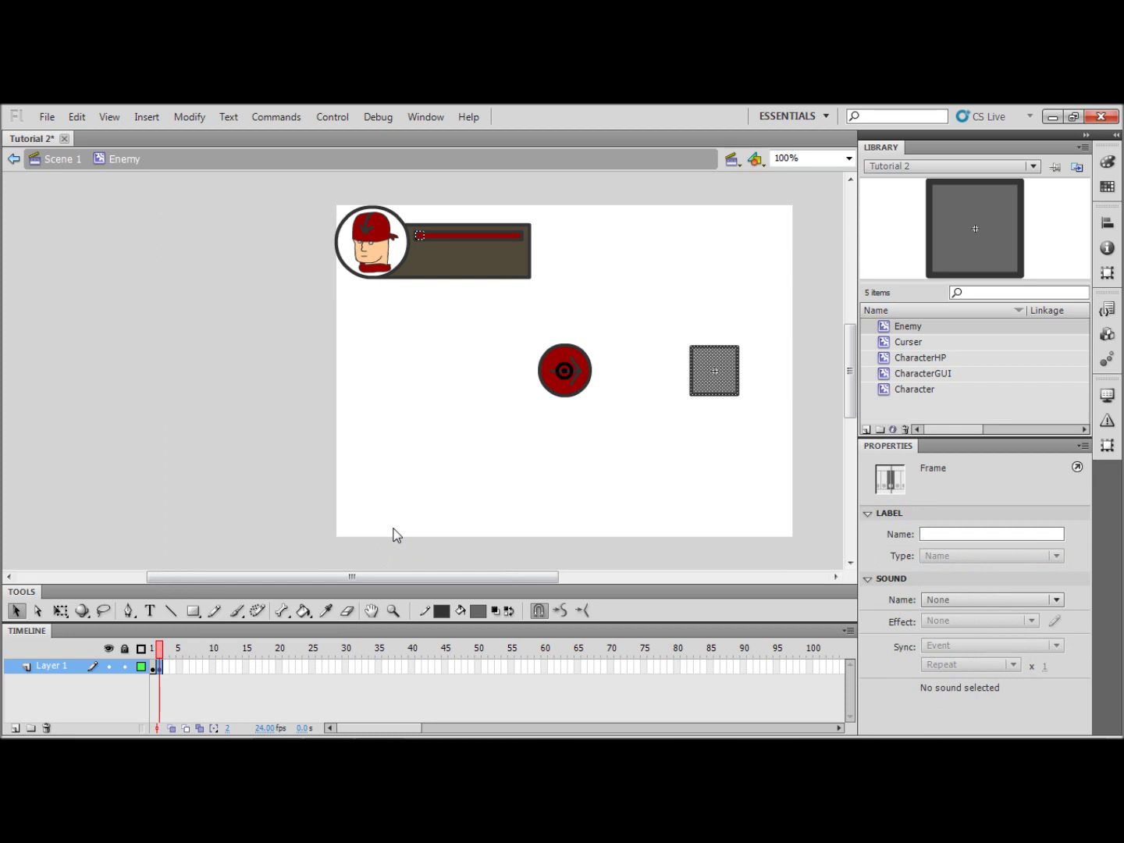
pyautogui.press('F8')
pyautogui.write('E')
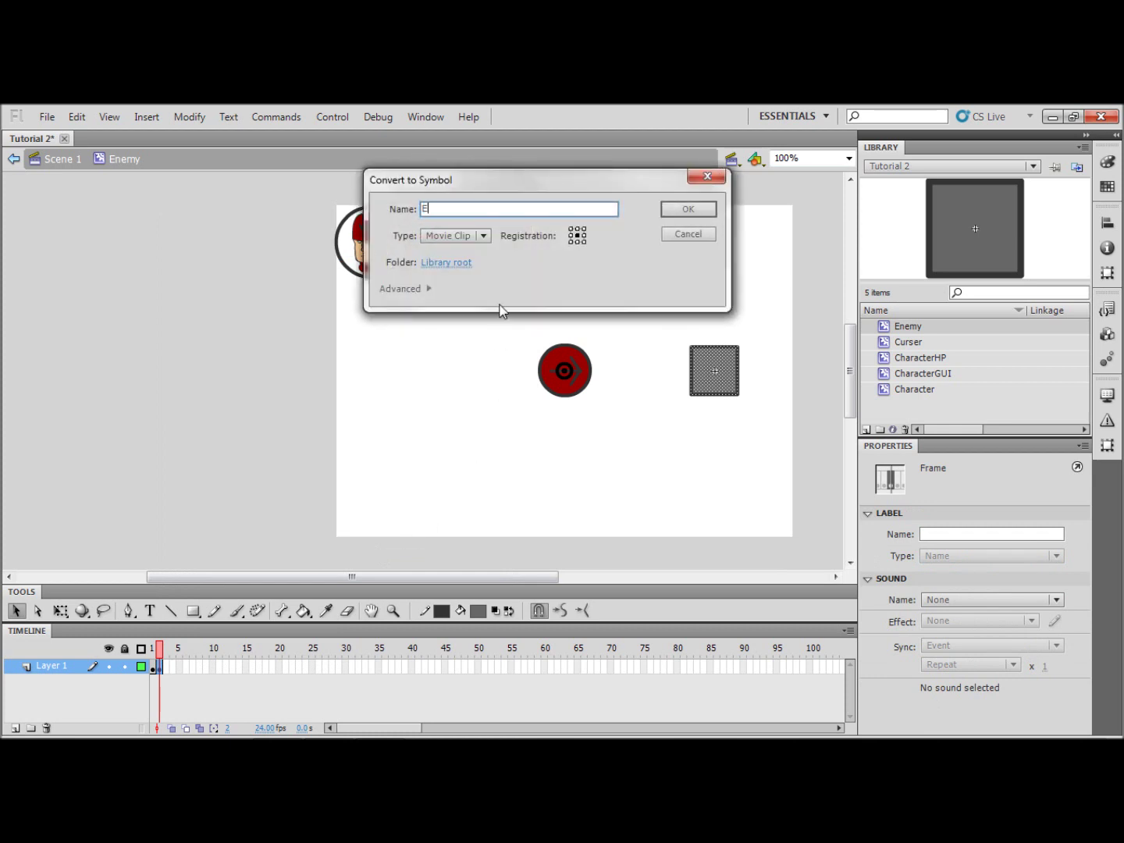
pyautogui.write('nemyAttack')
pyautogui.click(704, 208)
# Step: Inside EnemyAttack, add Layer 2 and extend Layer 1's square to frame 3
pyautogui.doubleClick(727, 370)
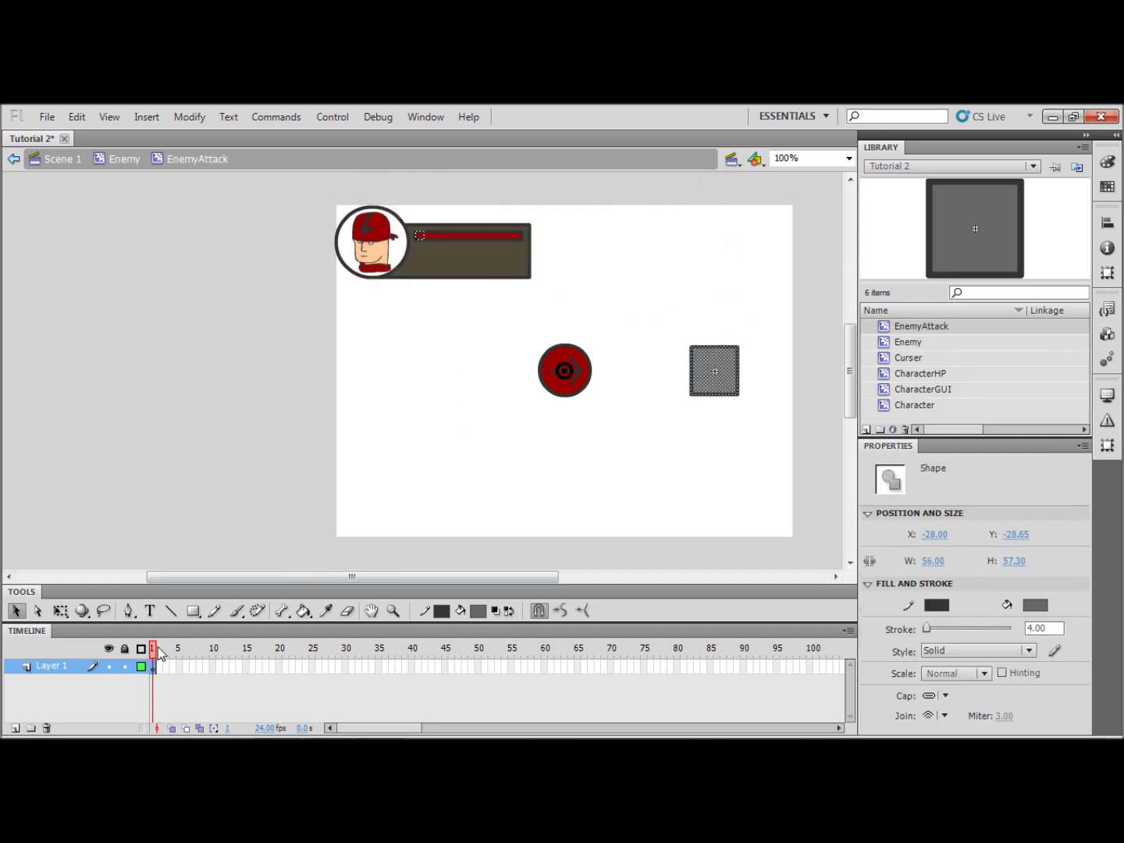
pyautogui.click(18, 727)
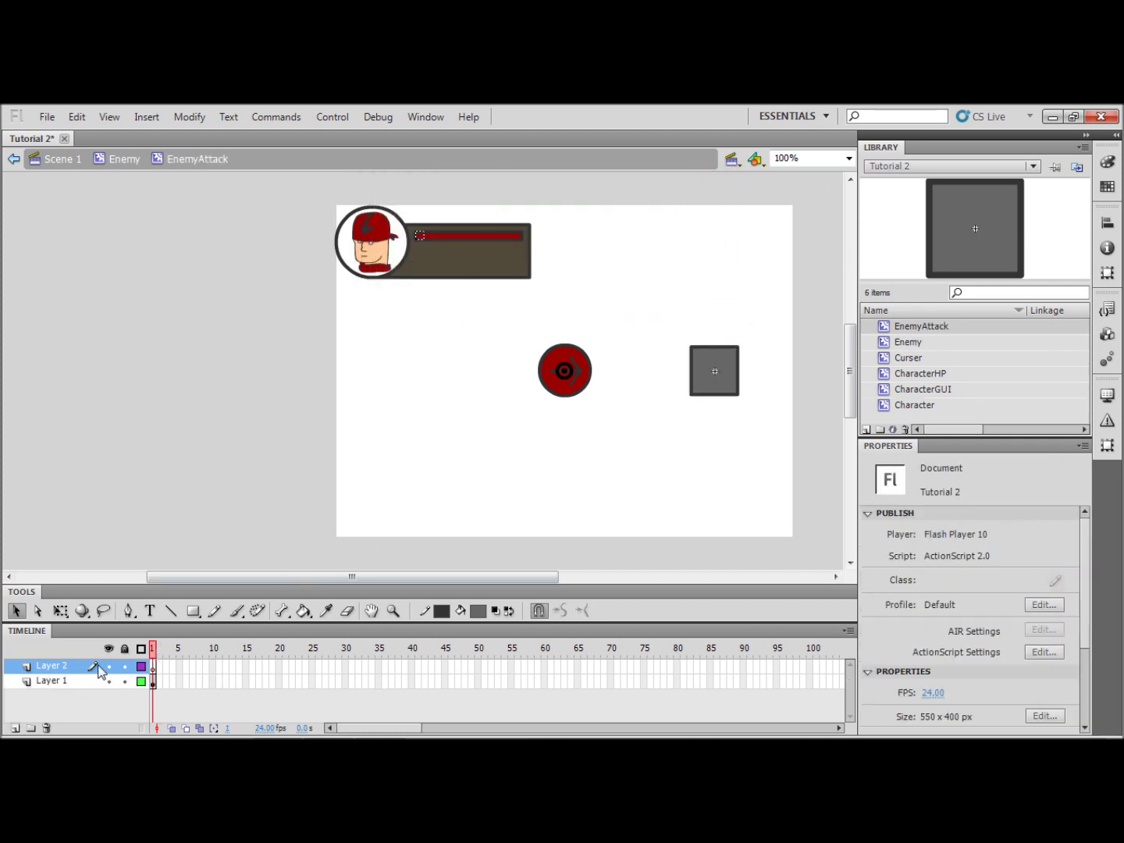
pyautogui.click(160, 683)
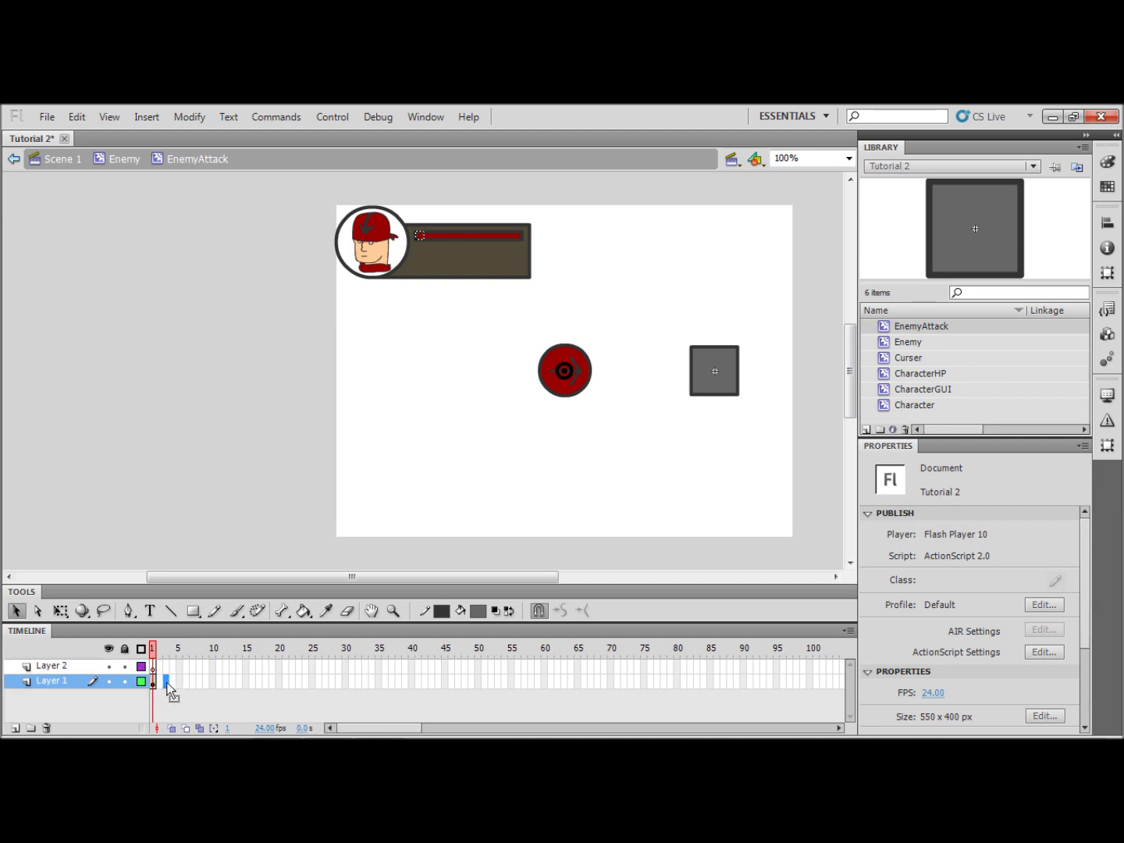
pyautogui.press('F5')
# Step: On Layer 2, zoom to 400% and choose the Brush tool with a dark red fill
pyautogui.click(155, 665)
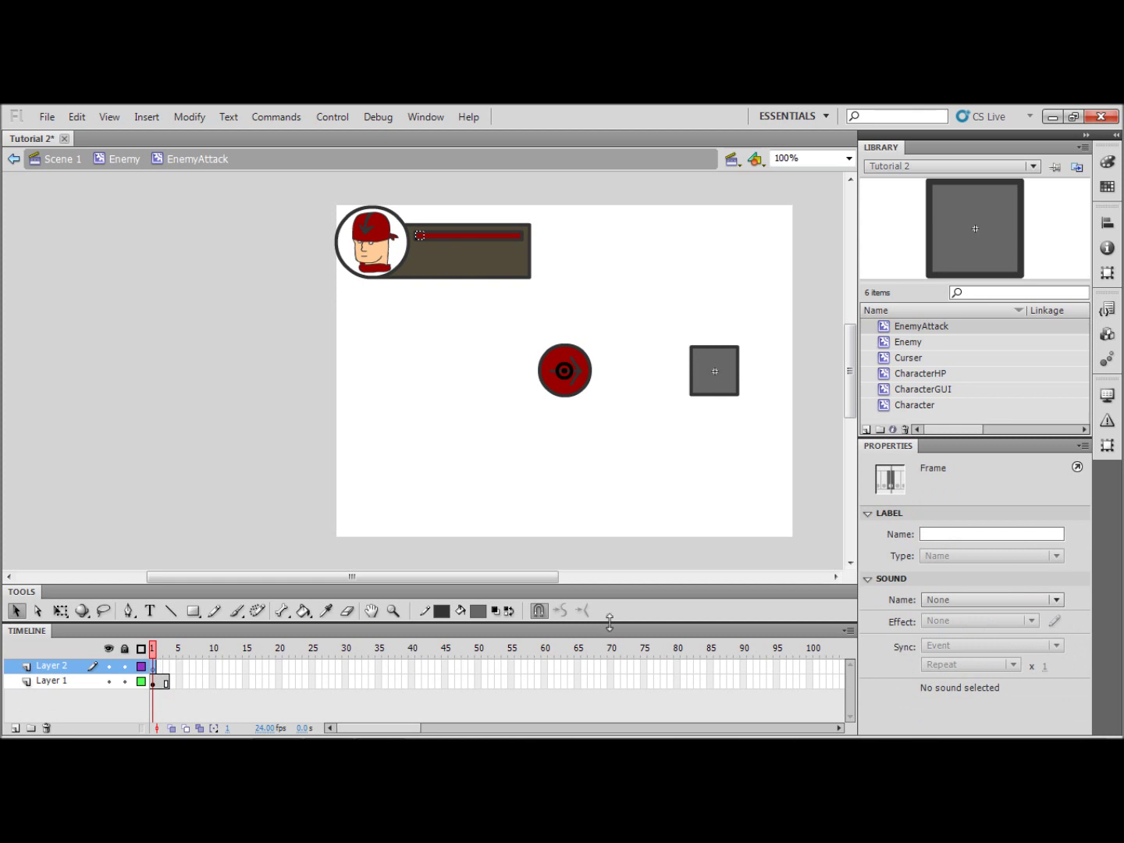
pyautogui.click(848, 158)
pyautogui.click(796, 250)
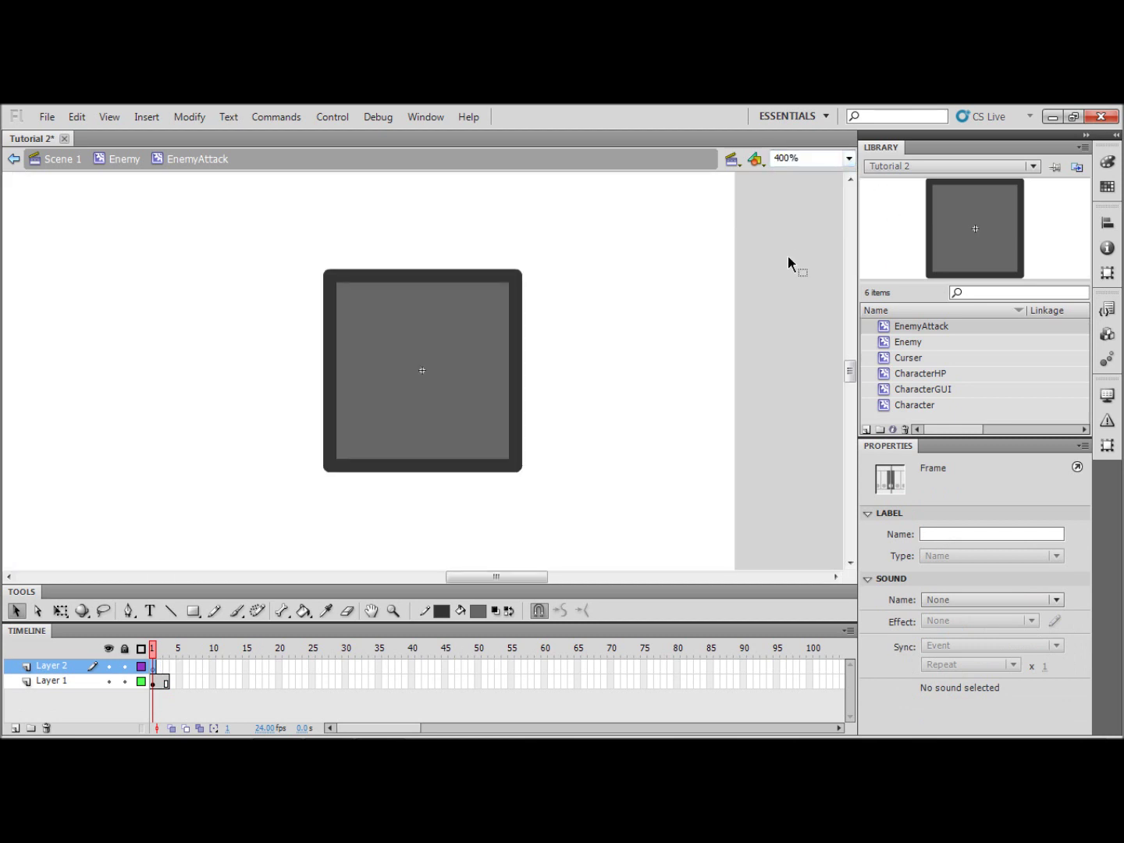
pyautogui.click(236, 610)
pyautogui.click(478, 612)
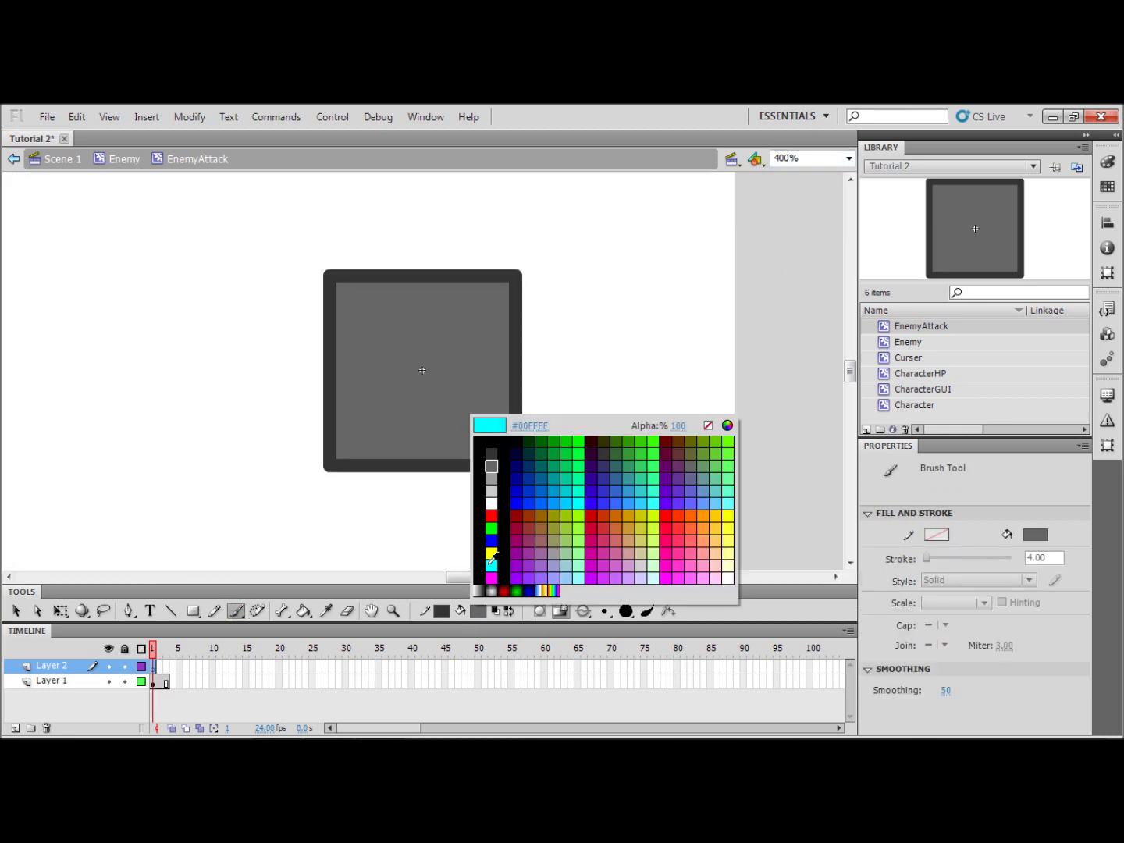
pyautogui.click(513, 512)
# Step: Paint six red splatters around the square's left and right sides on frame 1
pyautogui.moveTo(544, 295); pyautogui.dragTo(562, 290)
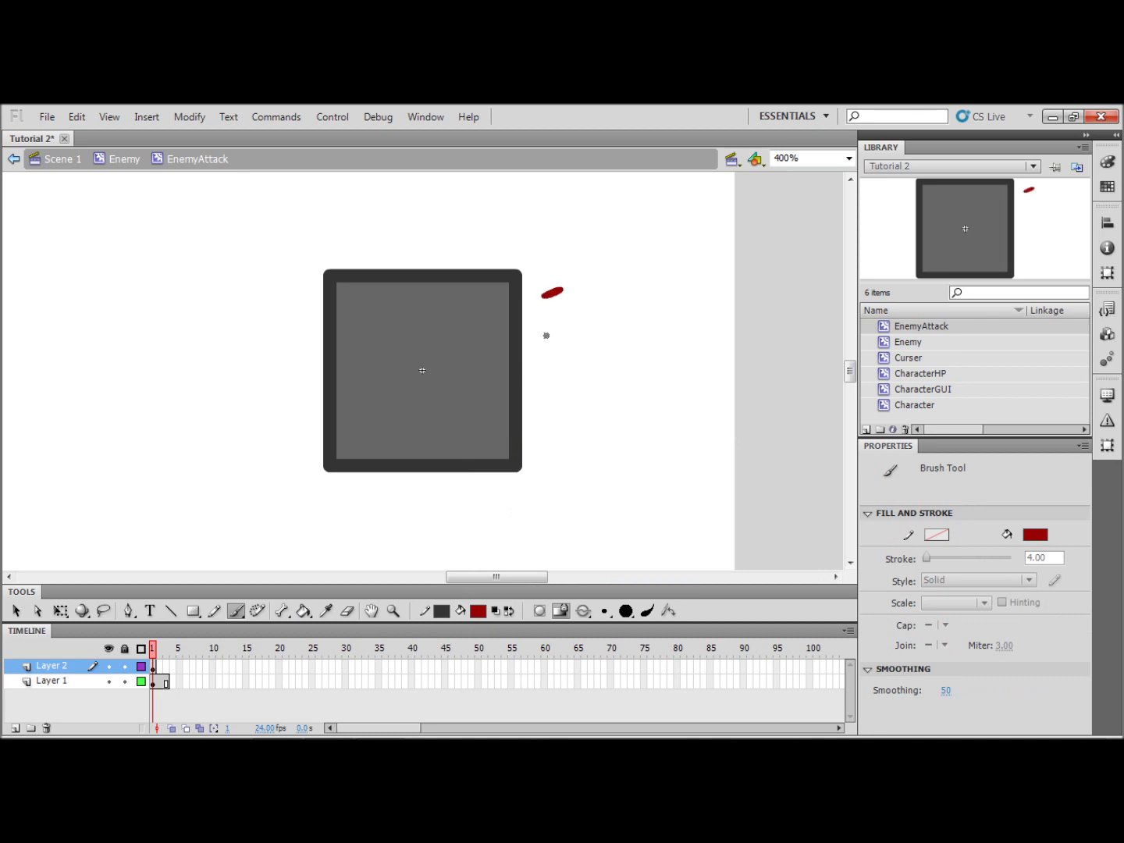
pyautogui.moveTo(544, 364); pyautogui.dragTo(567, 366)
pyautogui.moveTo(542, 433); pyautogui.dragTo(565, 452)
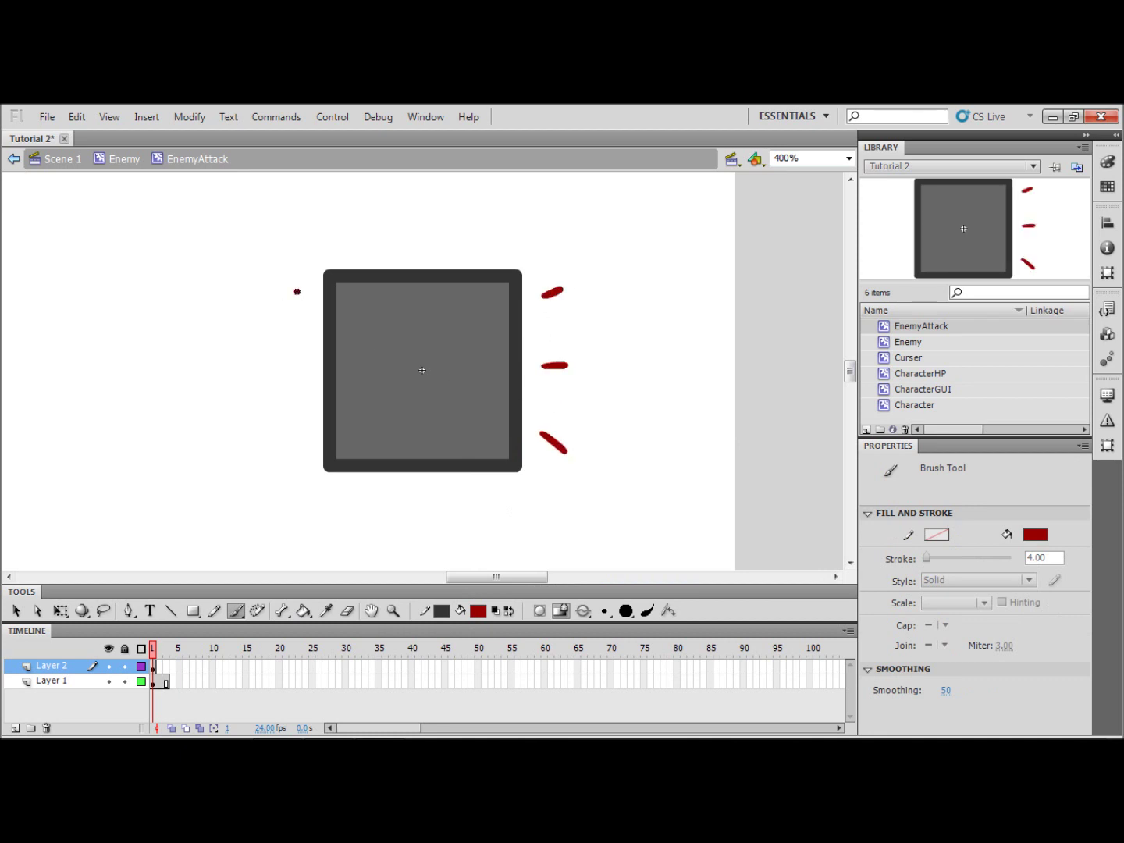
pyautogui.moveTo(299, 291); pyautogui.dragTo(281, 275)
pyautogui.moveTo(310, 362); pyautogui.dragTo(284, 368)
pyautogui.moveTo(309, 441); pyautogui.dragTo(280, 459)
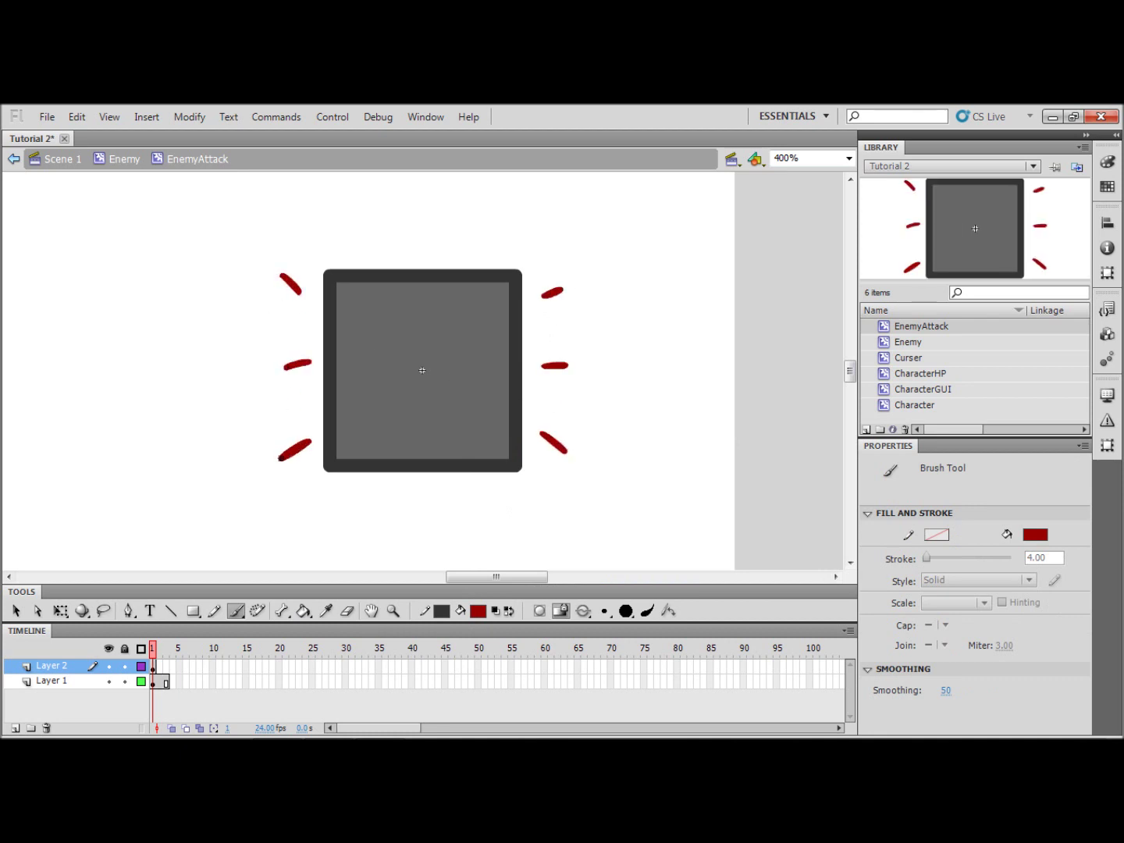
# Step: Add a blank keyframe at frame 2 and, with Onion Skin, paint new splatters around the square
pyautogui.press('F7')
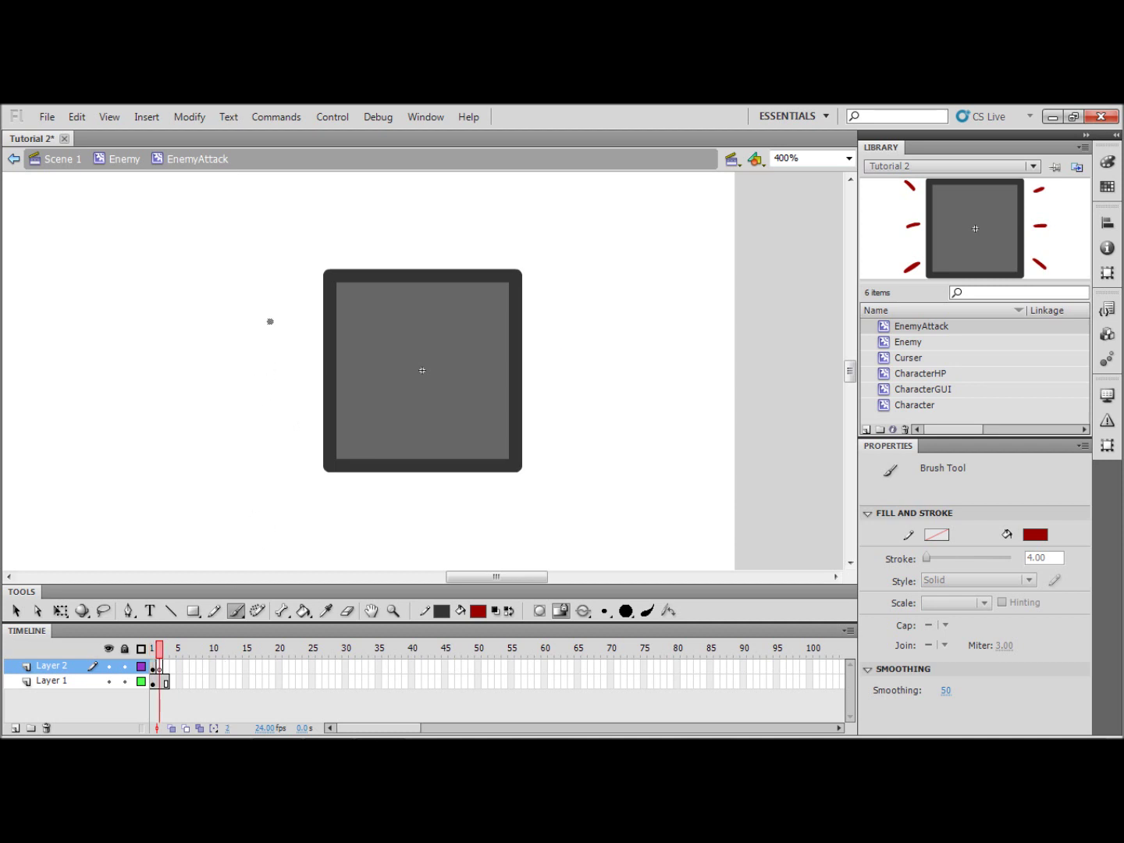
pyautogui.click(172, 726)
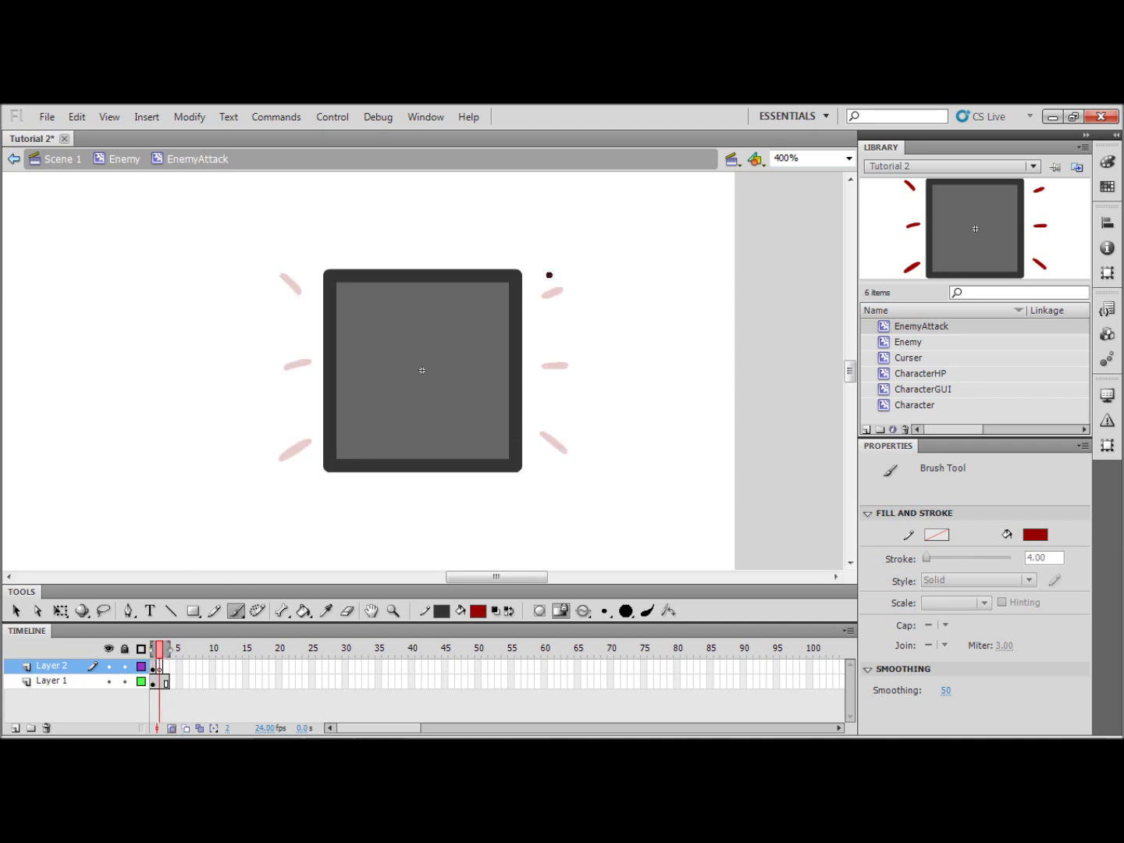
pyautogui.moveTo(549, 275)
pyautogui.mouseDown()
pyautogui.moveTo(571, 271)
pyautogui.moveTo(582, 306)
pyautogui.mouseUp()
pyautogui.moveTo(563, 355)
pyautogui.mouseDown()
pyautogui.moveTo(585, 349)
pyautogui.moveTo(585, 437)
pyautogui.moveTo(565, 480)
pyautogui.mouseUp()
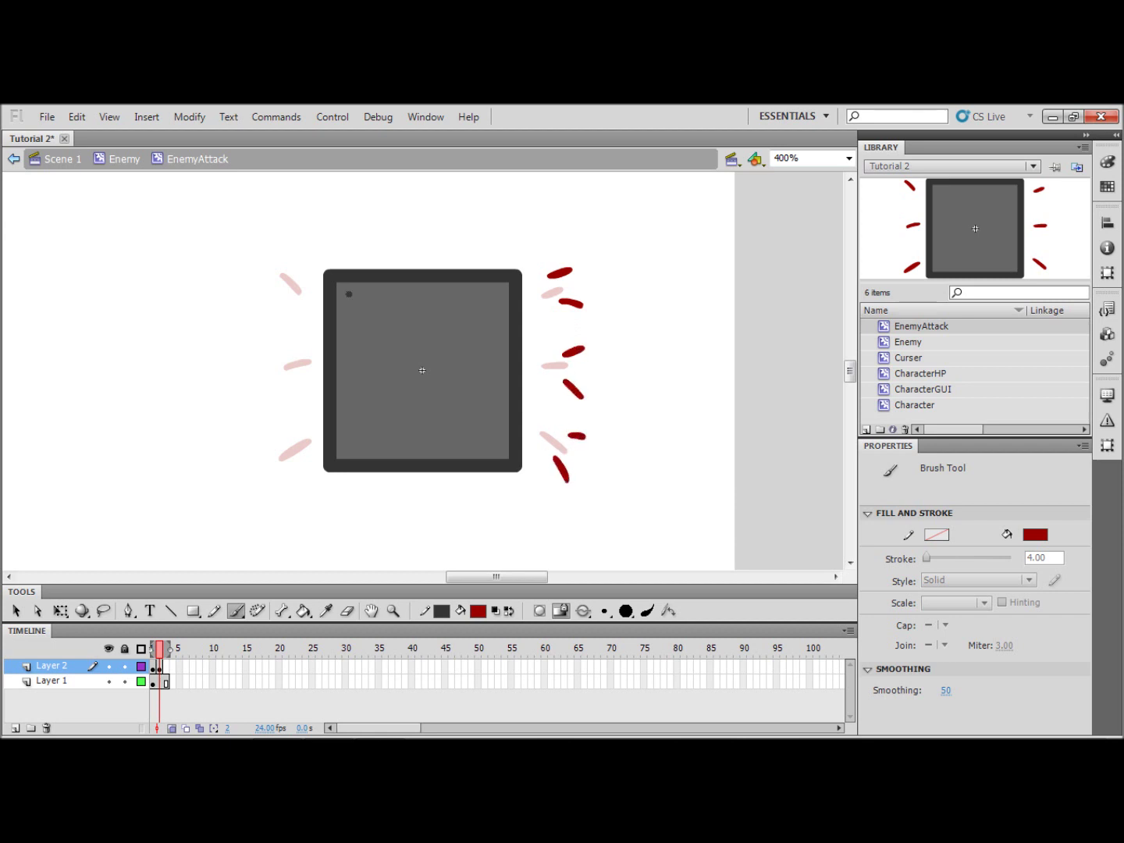
pyautogui.moveTo(300, 260); pyautogui.dragTo(268, 288)
pyautogui.moveTo(295, 362)
pyautogui.mouseDown()
pyautogui.moveTo(272, 366)
pyautogui.moveTo(272, 447)
pyautogui.moveTo(296, 476)
pyautogui.mouseUp()
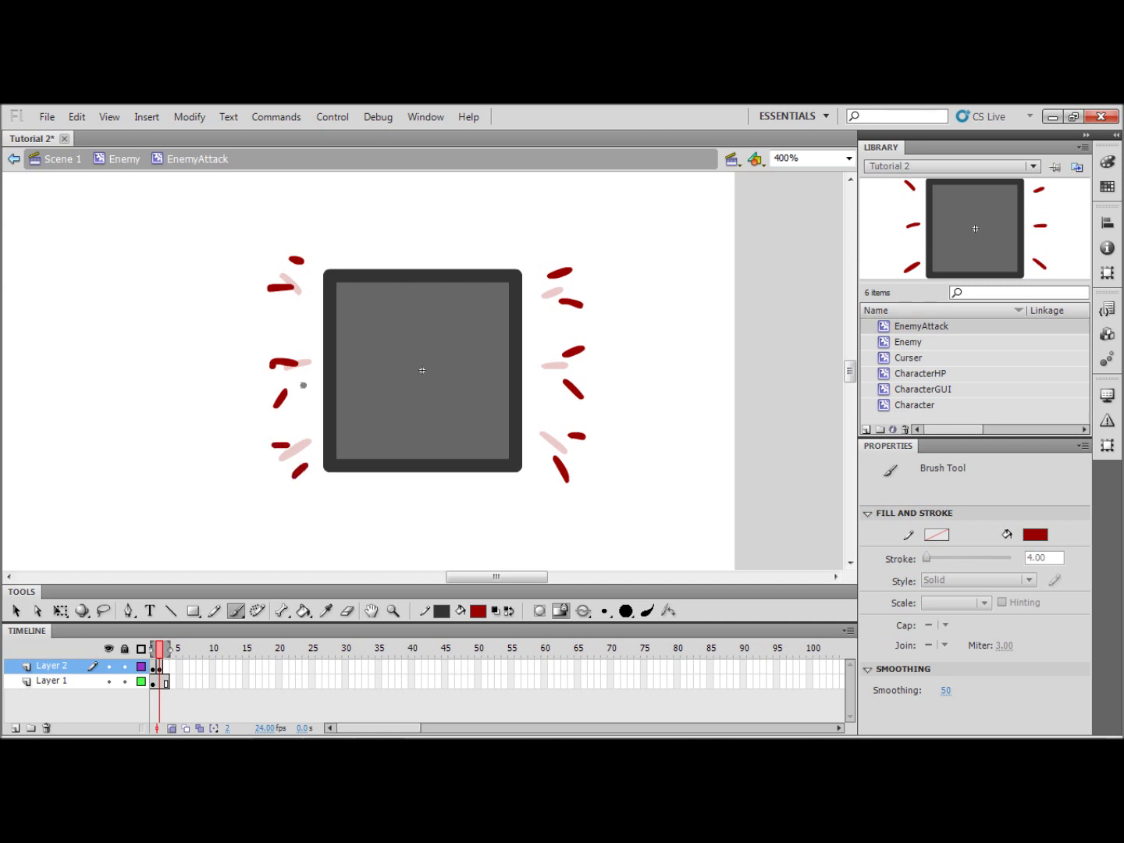
pyautogui.click(312, 375)
pyautogui.click(310, 440)
pyautogui.moveTo(306, 287); pyautogui.dragTo(315, 297)
pyautogui.moveTo(544, 296); pyautogui.dragTo(537, 296)
pyautogui.moveTo(545, 362); pyautogui.dragTo(535, 363)
pyautogui.click(544, 432)
# Step: Add a blank keyframe at frame 3, paint further splatters on both sides, and return to Selection
pyautogui.press('F7')
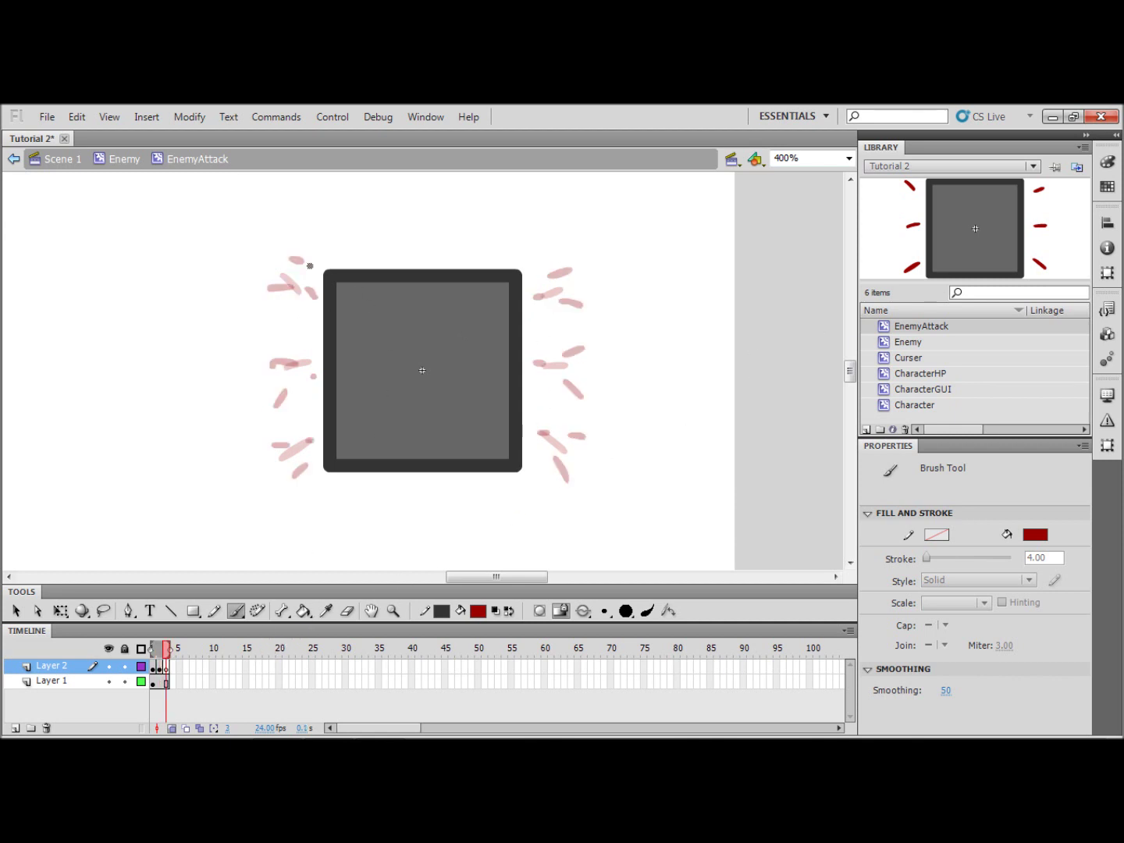
pyautogui.moveTo(300, 266)
pyautogui.mouseDown()
pyautogui.moveTo(286, 256)
pyautogui.moveTo(278, 312)
pyautogui.mouseUp()
pyautogui.moveTo(298, 394)
pyautogui.mouseDown()
pyautogui.moveTo(291, 412)
pyautogui.moveTo(261, 386)
pyautogui.mouseUp()
pyautogui.click(302, 382)
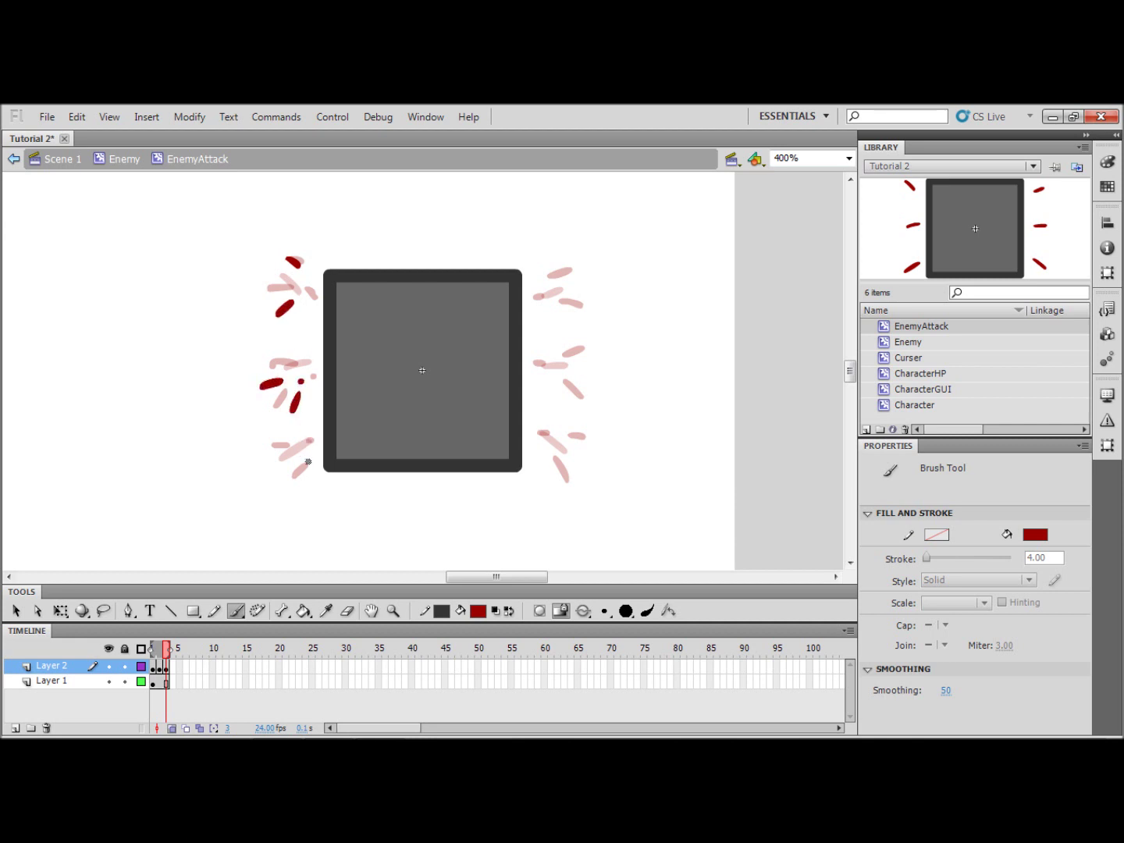
pyautogui.moveTo(309, 464)
pyautogui.mouseDown()
pyautogui.moveTo(304, 477)
pyautogui.moveTo(269, 458)
pyautogui.mouseUp()
pyautogui.moveTo(546, 466)
pyautogui.mouseDown()
pyautogui.moveTo(553, 471)
pyautogui.moveTo(564, 441)
pyautogui.moveTo(575, 441)
pyautogui.mouseUp()
pyautogui.moveTo(540, 382)
pyautogui.mouseDown()
pyautogui.moveTo(562, 398)
pyautogui.moveTo(573, 352)
pyautogui.moveTo(552, 337)
pyautogui.moveTo(542, 279)
pyautogui.moveTo(591, 264)
pyautogui.mouseUp()
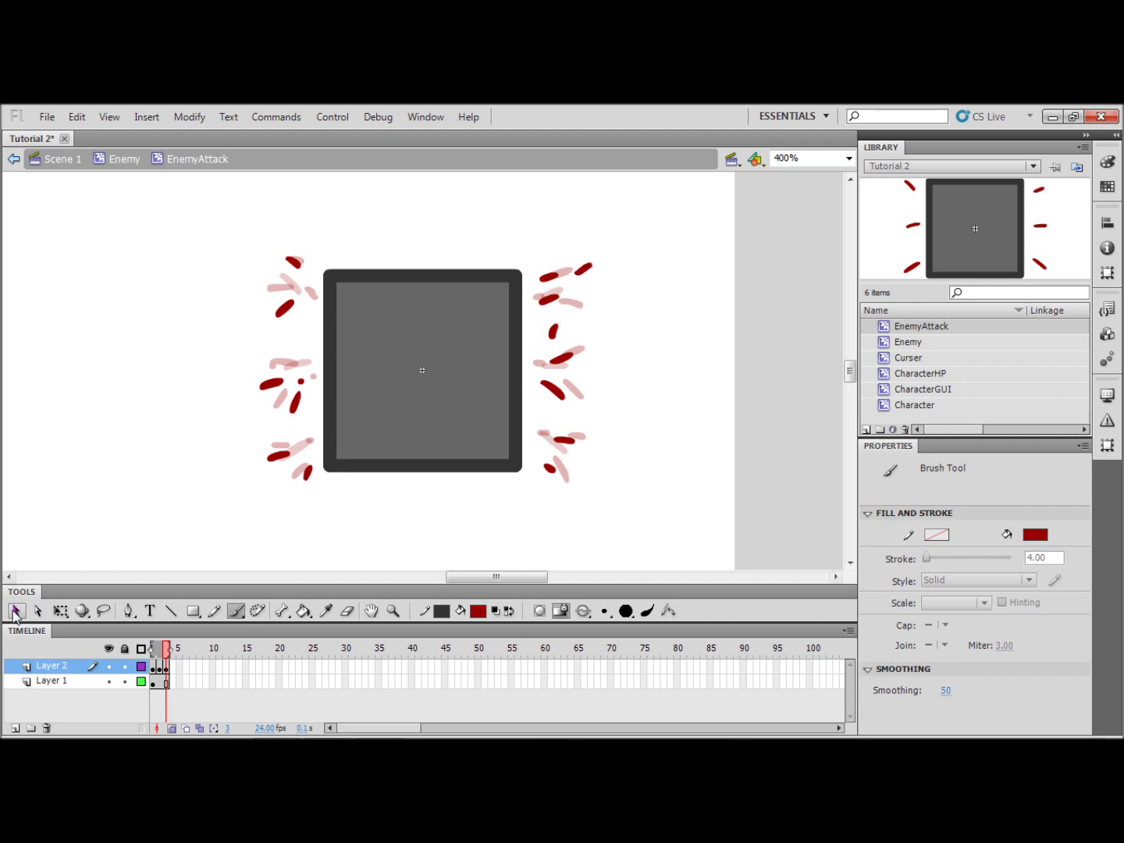
pyautogui.click(16, 611)
# Step: Review the splatter frames, add a keyframe at frame 5 and extend the square through frame 6
pyautogui.click(168, 668)
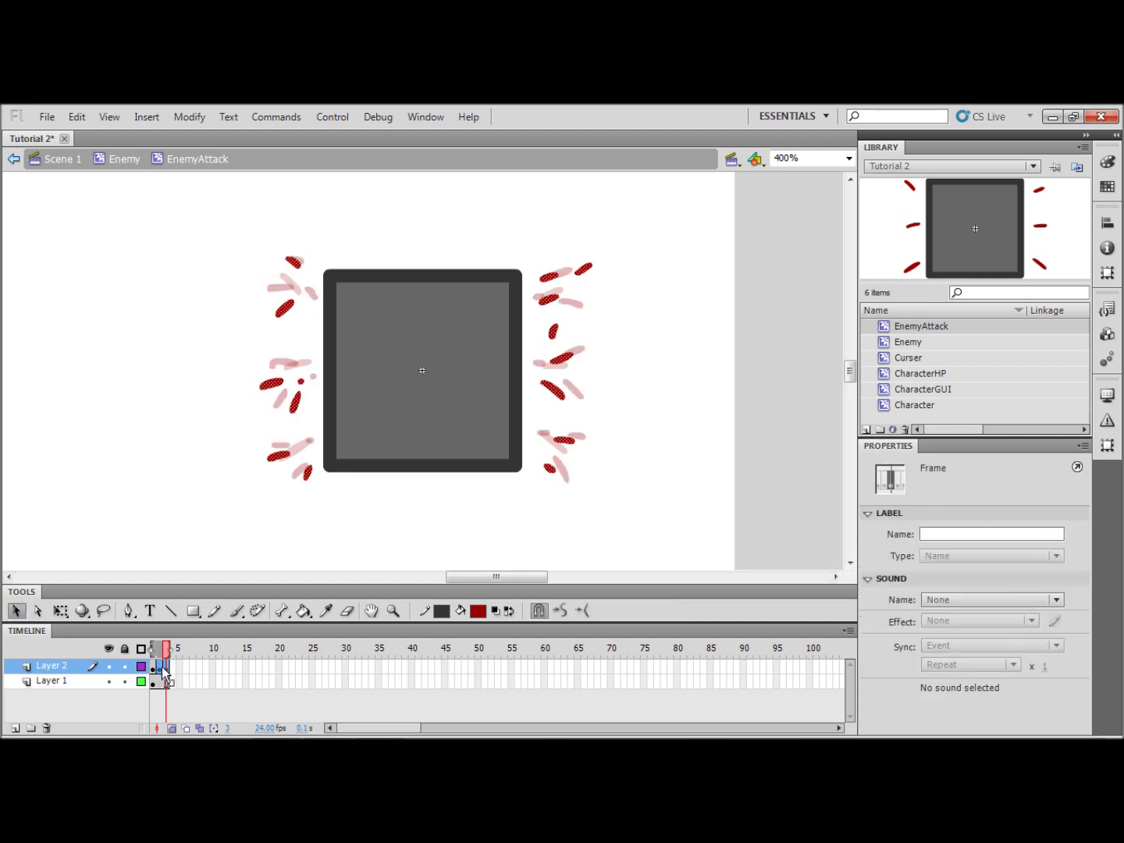
pyautogui.click(167, 681)
pyautogui.click(173, 668)
pyautogui.click(167, 681)
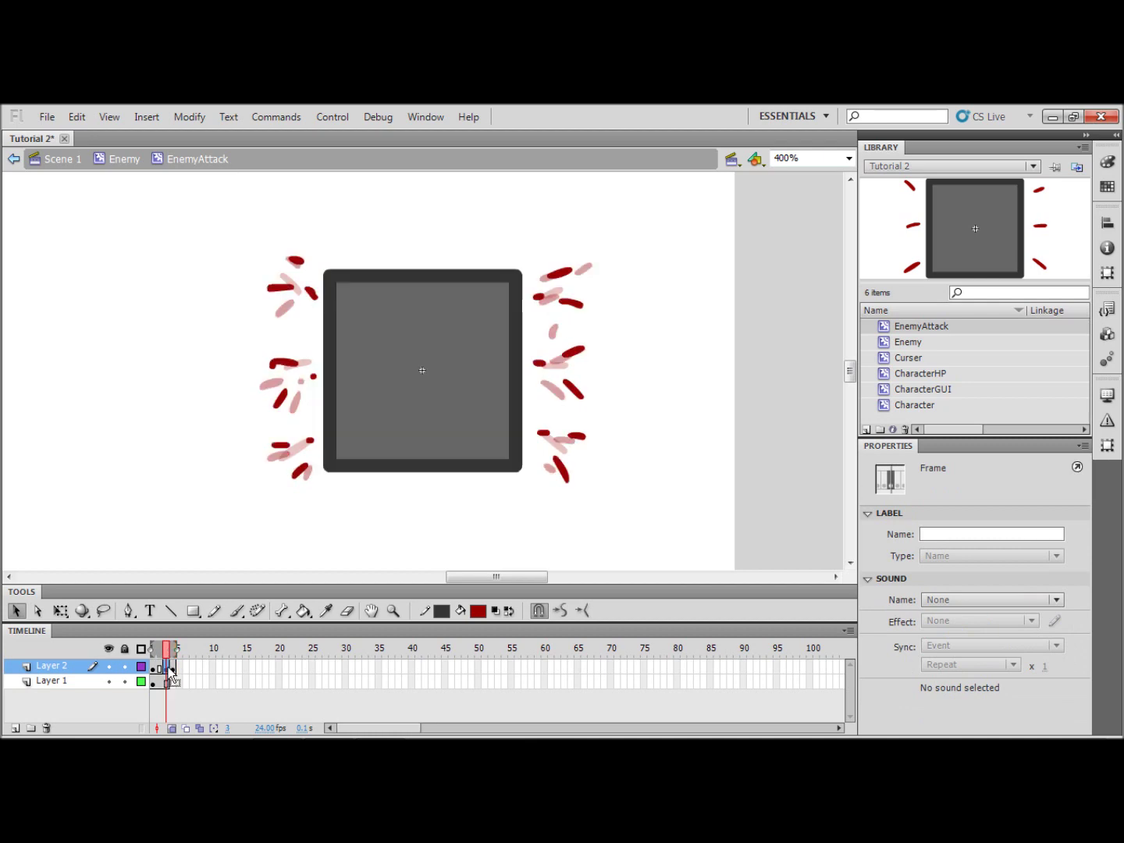
pyautogui.click(178, 672)
pyautogui.press('F6')
pyautogui.press('F6')
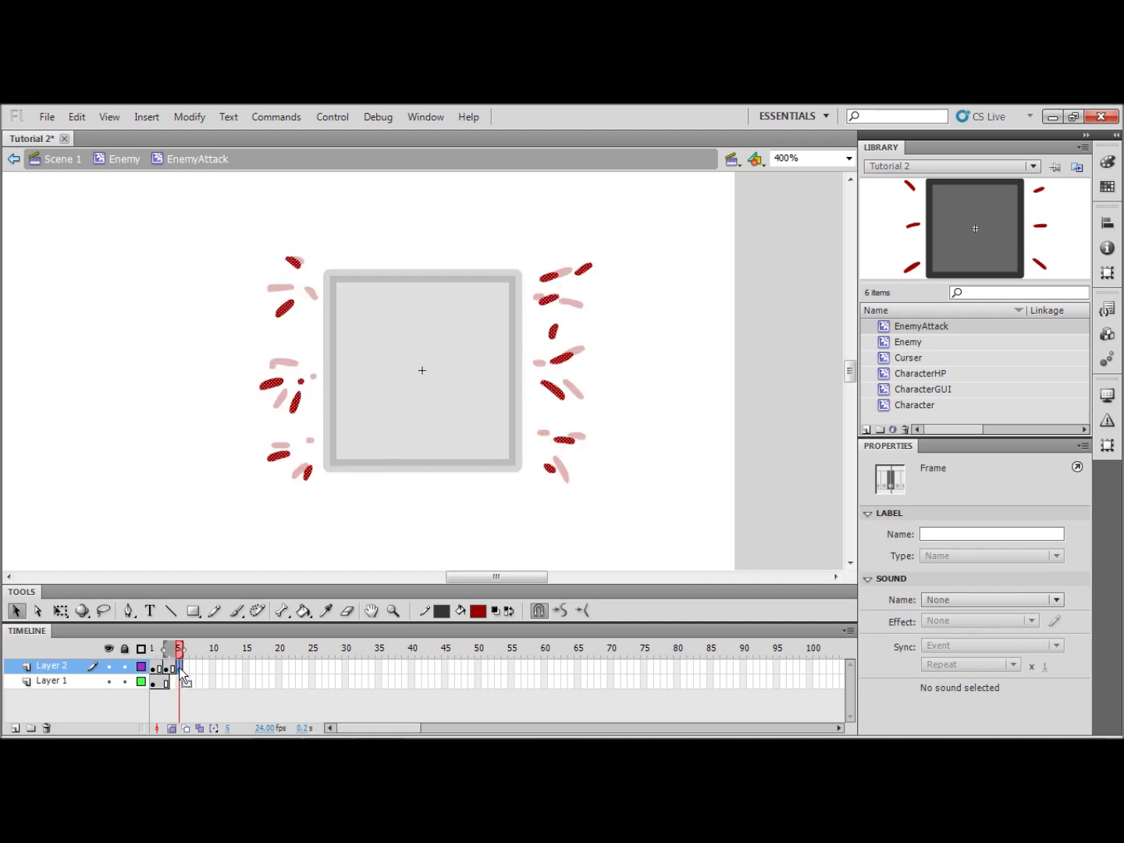
pyautogui.click(184, 670)
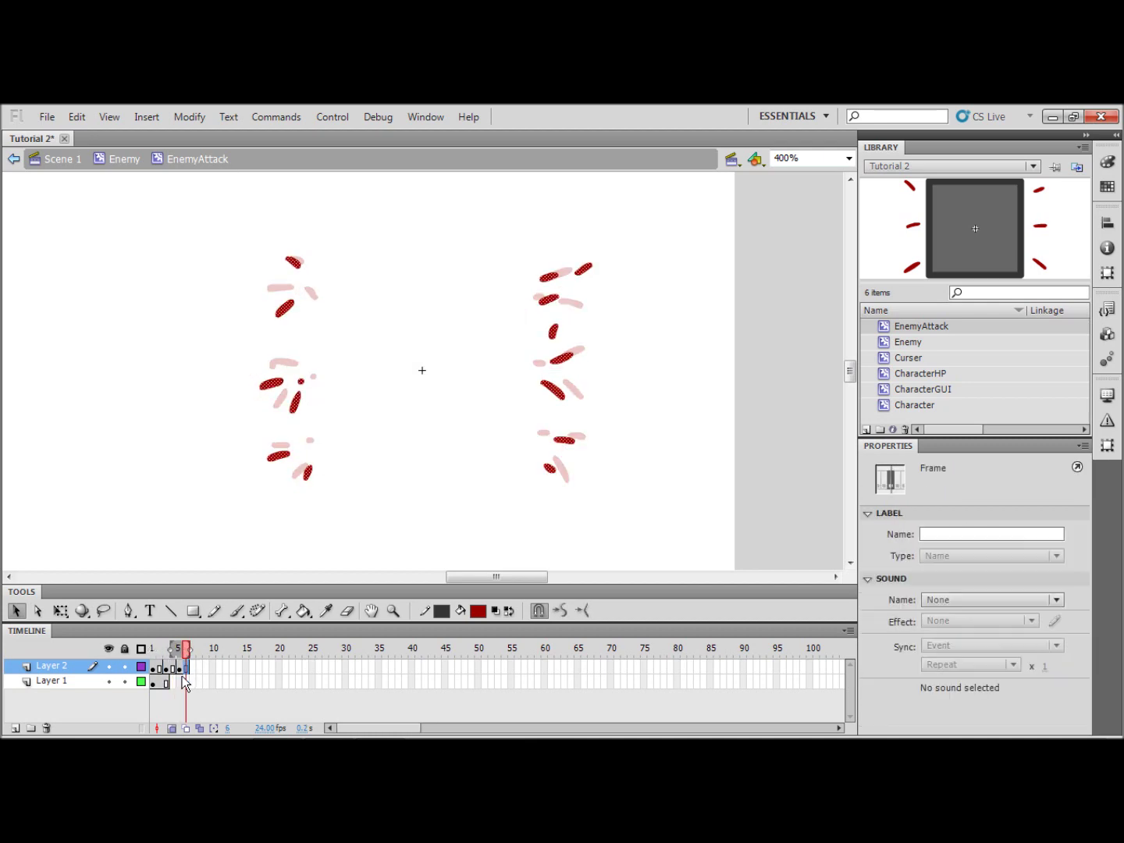
pyautogui.click(185, 681)
pyautogui.press('F5')
# Step: Exit EnemyAttack and Enemy back to Scene 1 and view the stage at 100%
pyautogui.click(135, 421)
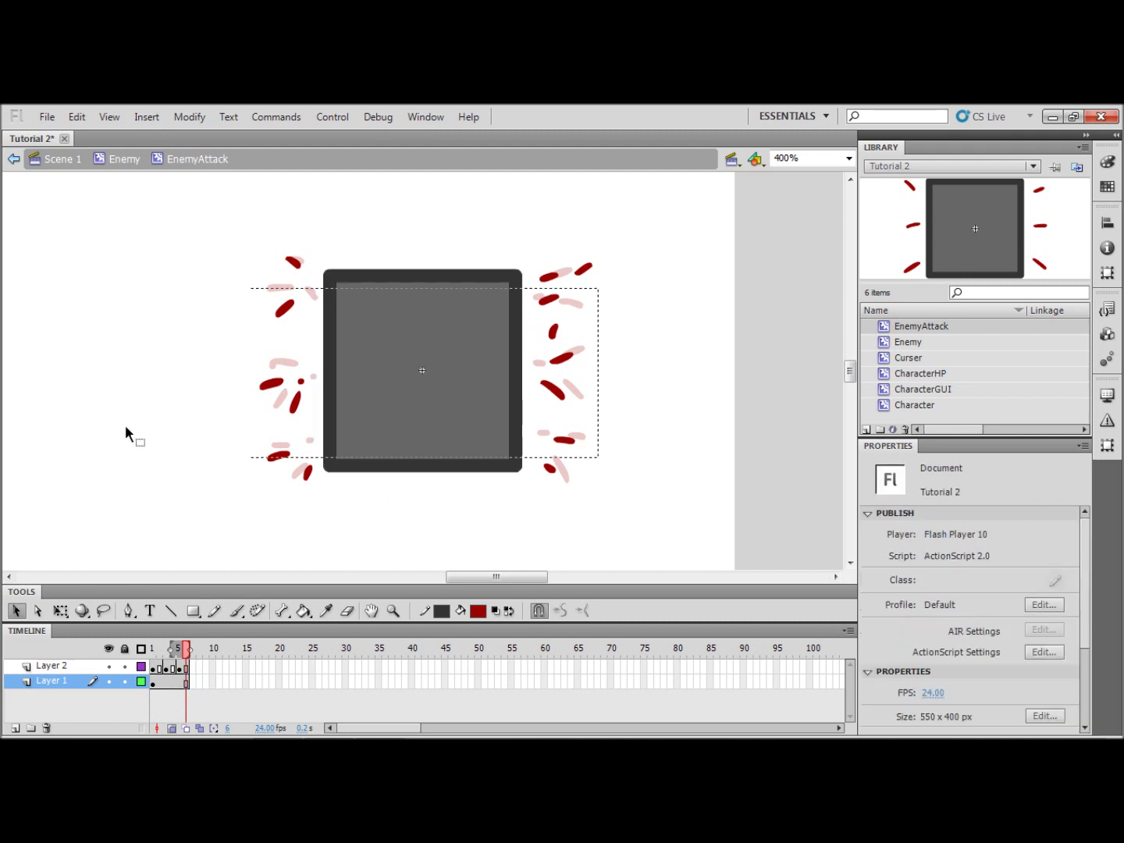
pyautogui.doubleClick(125, 425)
pyautogui.doubleClick(173, 299)
pyautogui.click(282, 321)
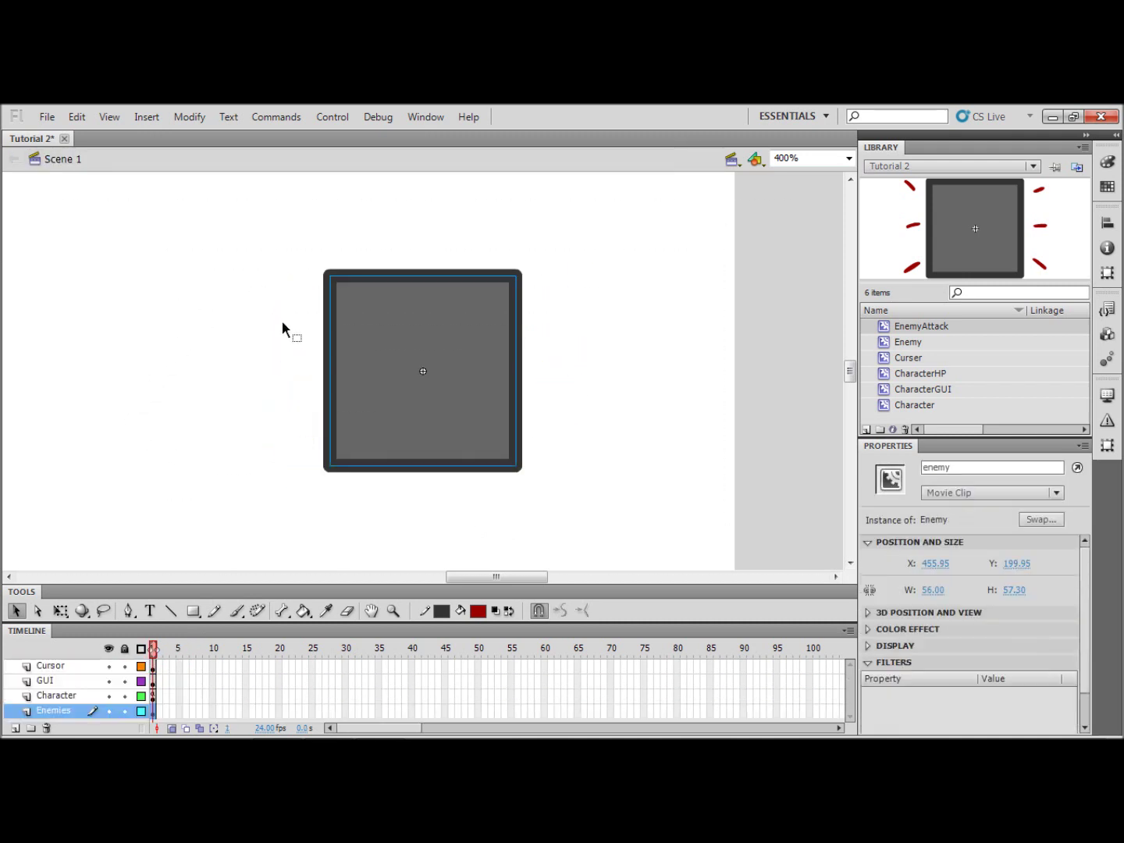
pyautogui.click(668, 371)
pyautogui.scroll(2, 773, 235)
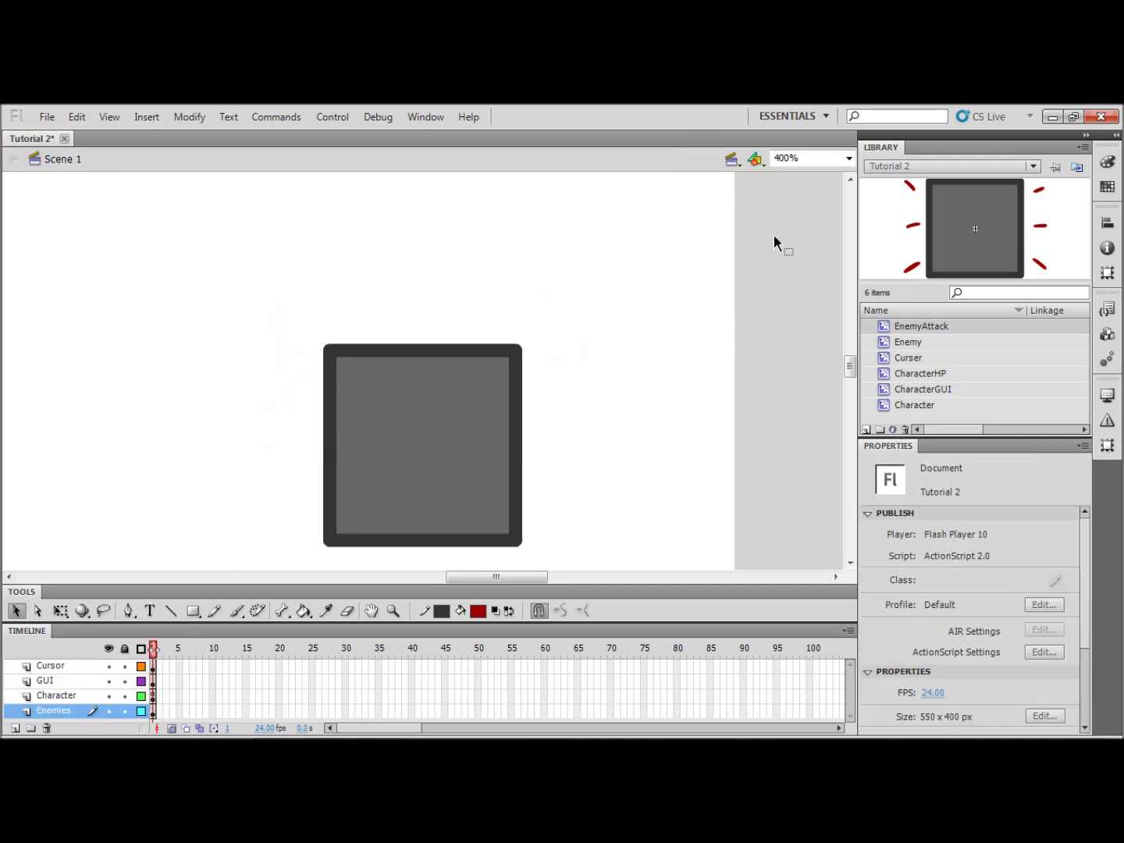
pyautogui.click(848, 158)
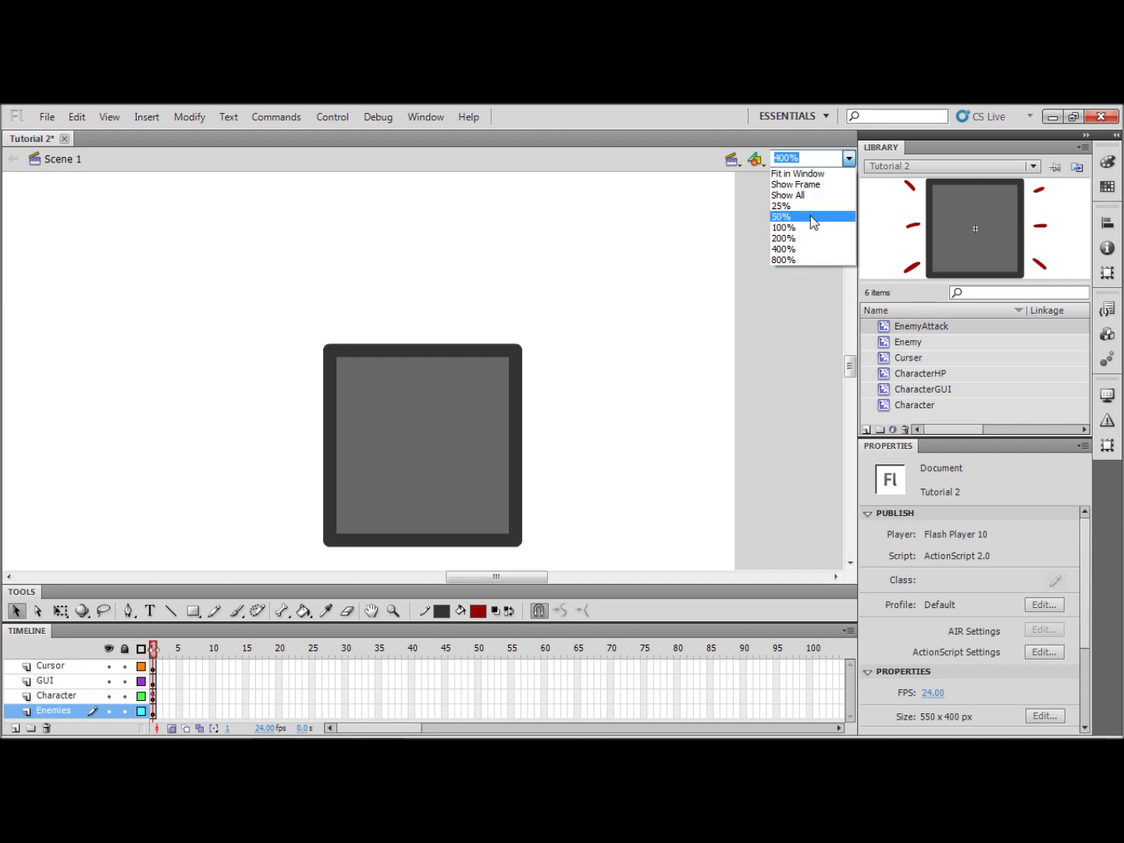
pyautogui.click(804, 226)
pyautogui.moveTo(512, 576); pyautogui.dragTo(438, 576)
# Step: Give the enemy instance an onClipEvent(enterFrame) script: if _root.char.hitTest(this), _root.hp-=2 and gotoAndStop(2)
pyautogui.click(562, 392)
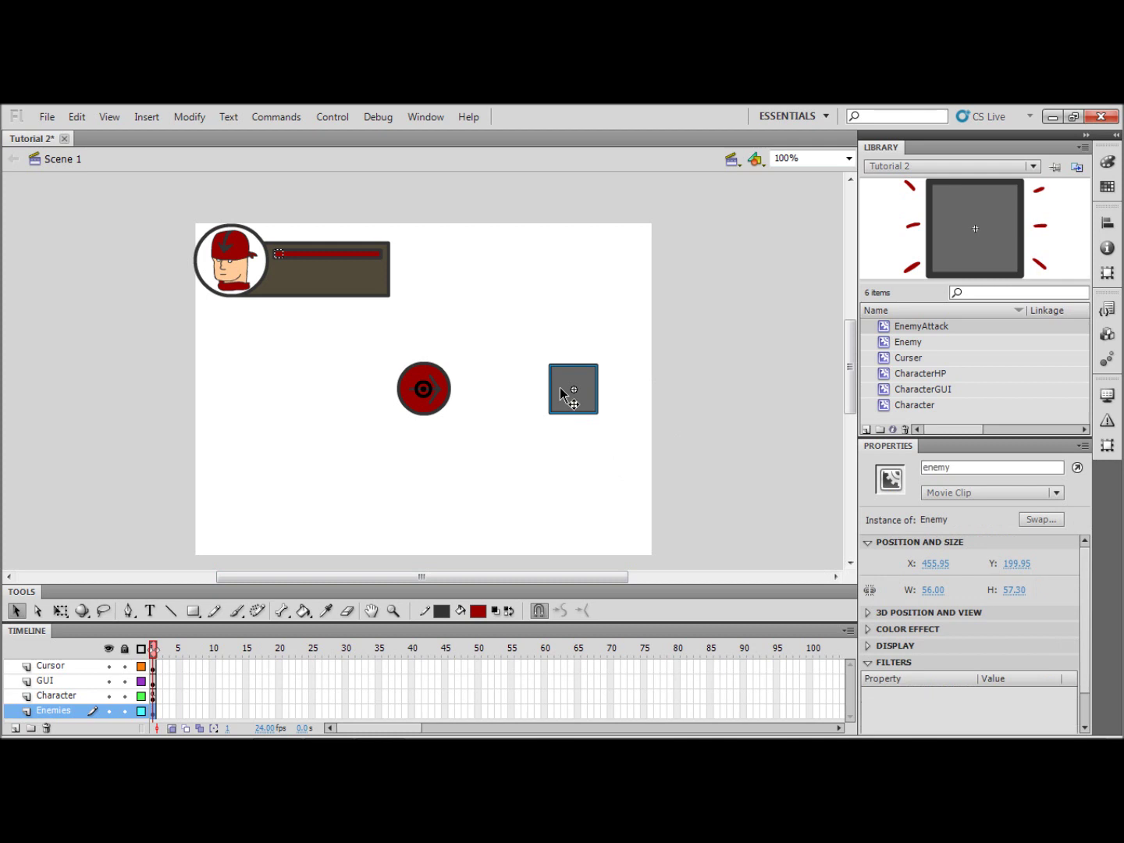
pyautogui.rightClick(562, 392)
pyautogui.click(613, 605)
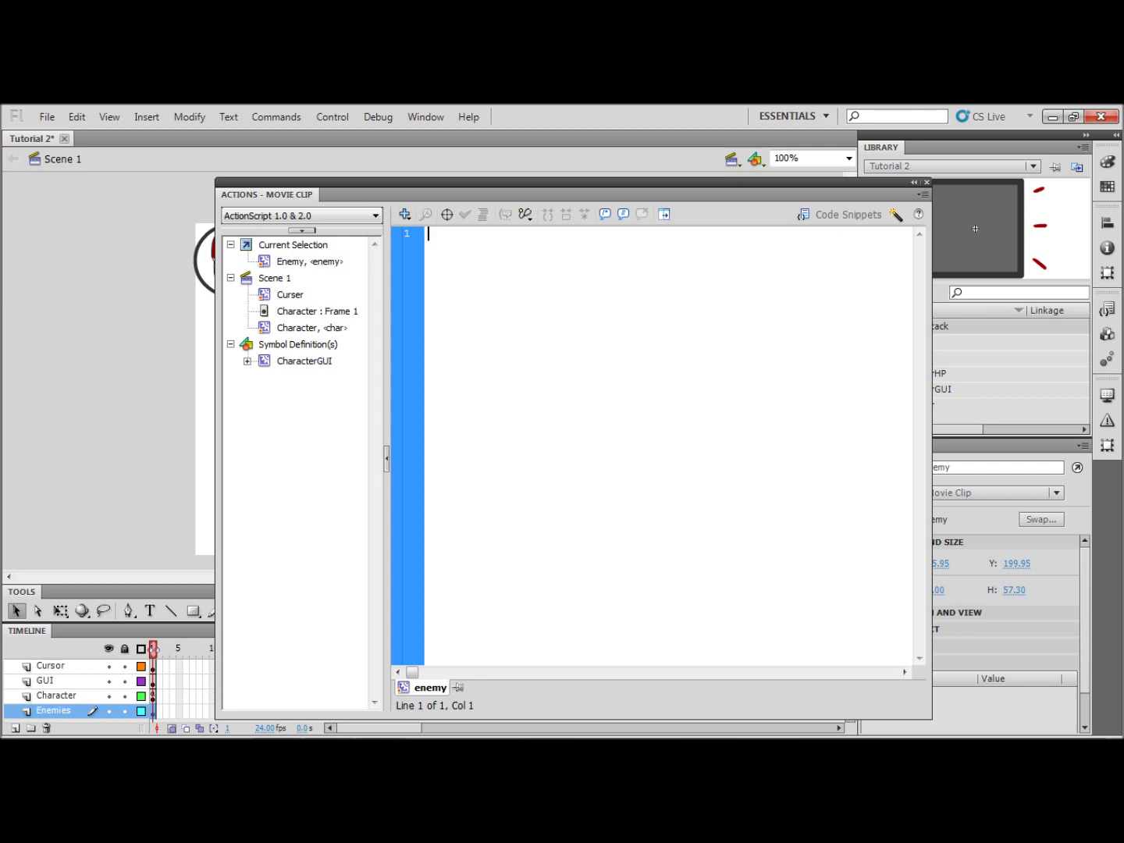
pyautogui.write('onClip')
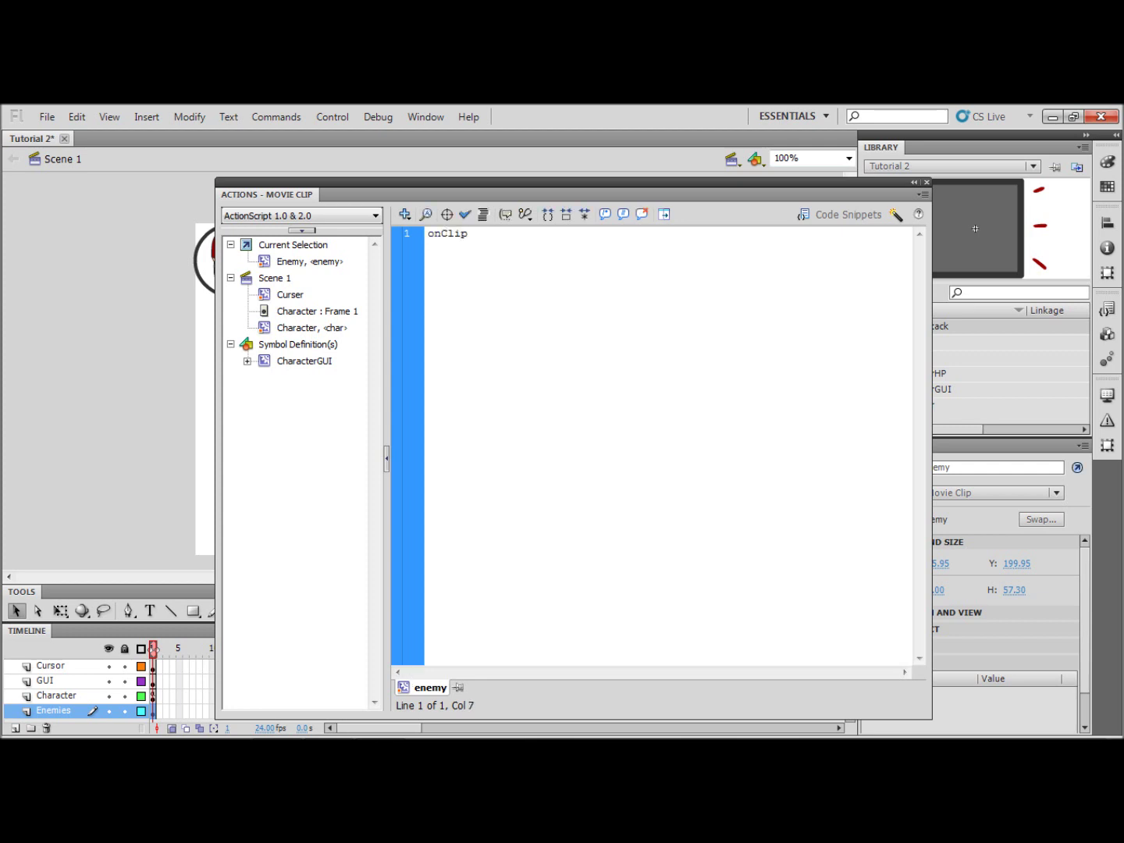
pyautogui.write('Event')
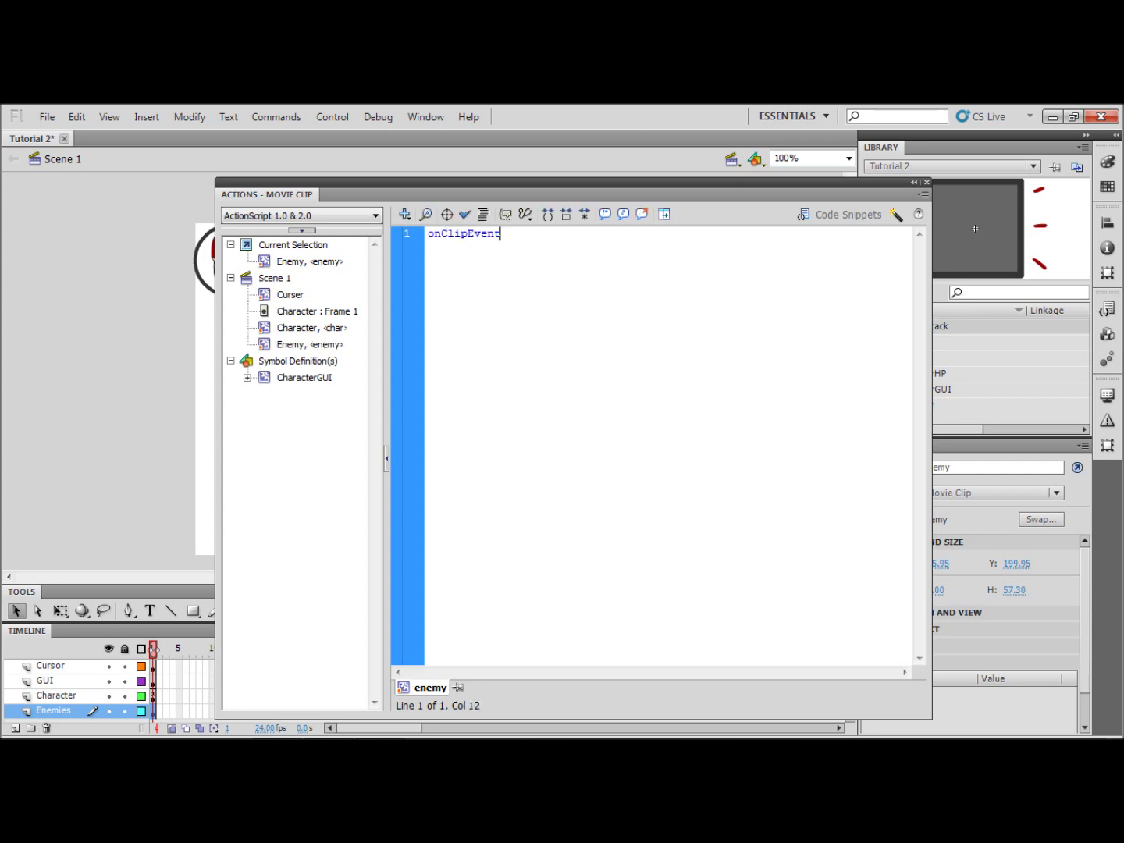
pyautogui.write('(enterF')
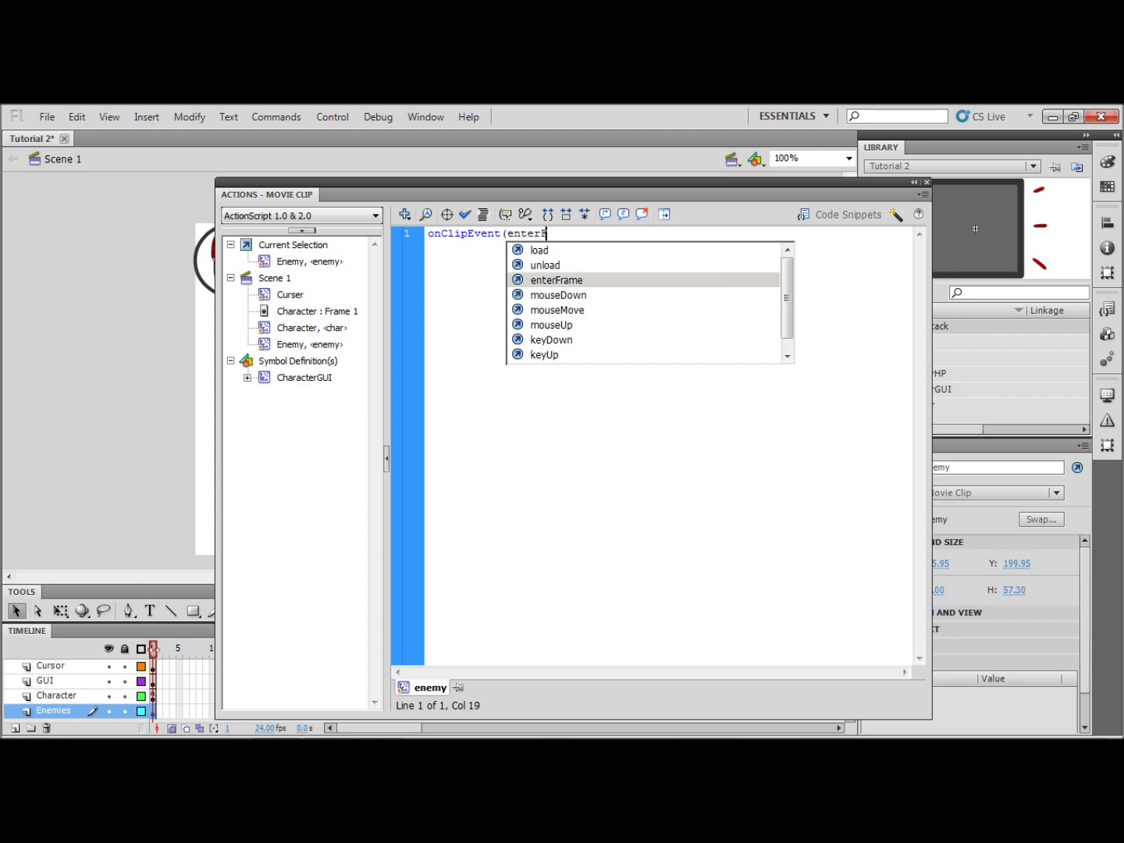
pyautogui.write('rame)')
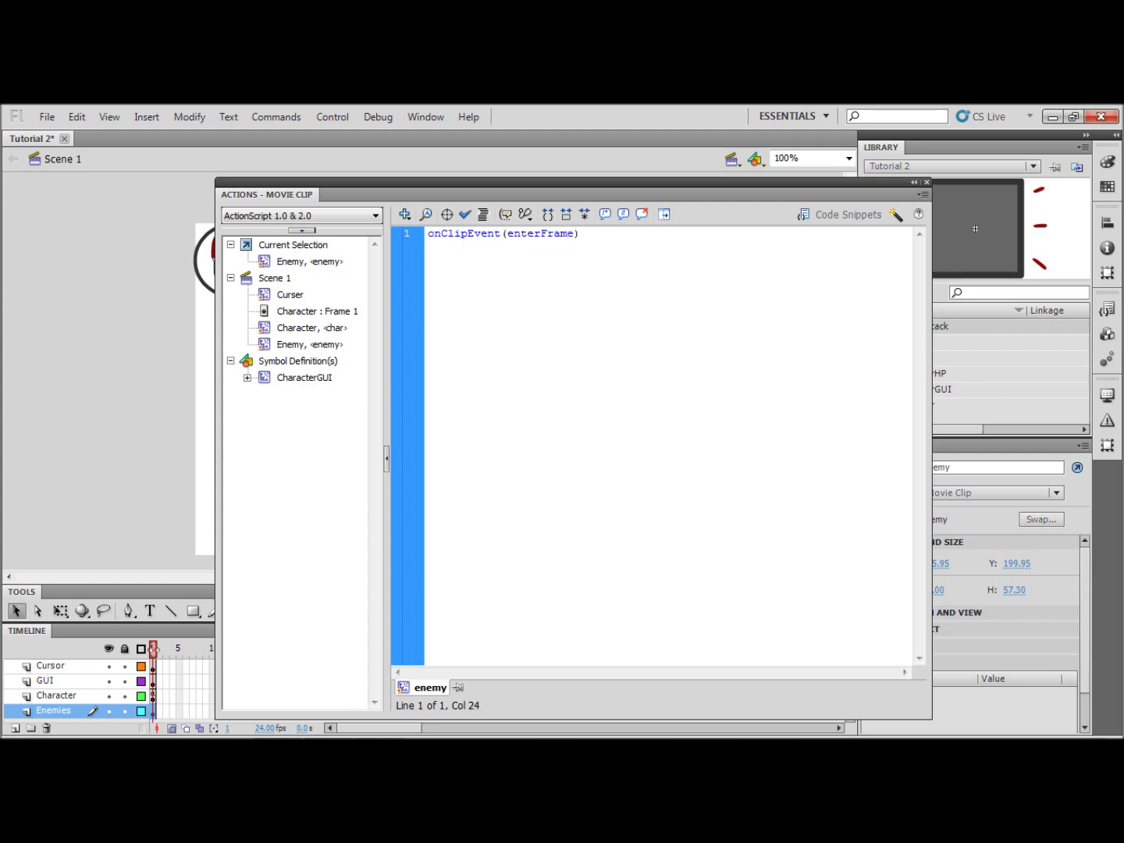
pyautogui.write('{')
pyautogui.press('Return')
pyautogui.write('if(_r')
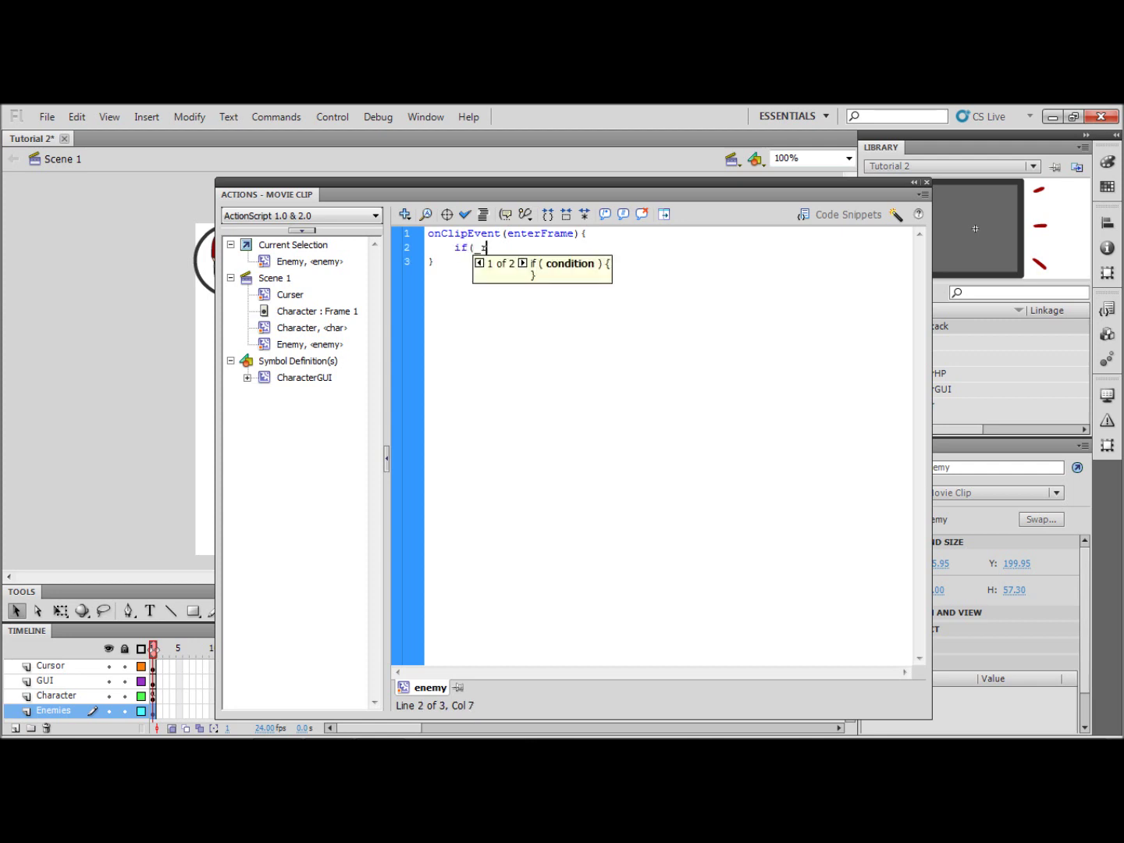
pyautogui.write('oot.ch')
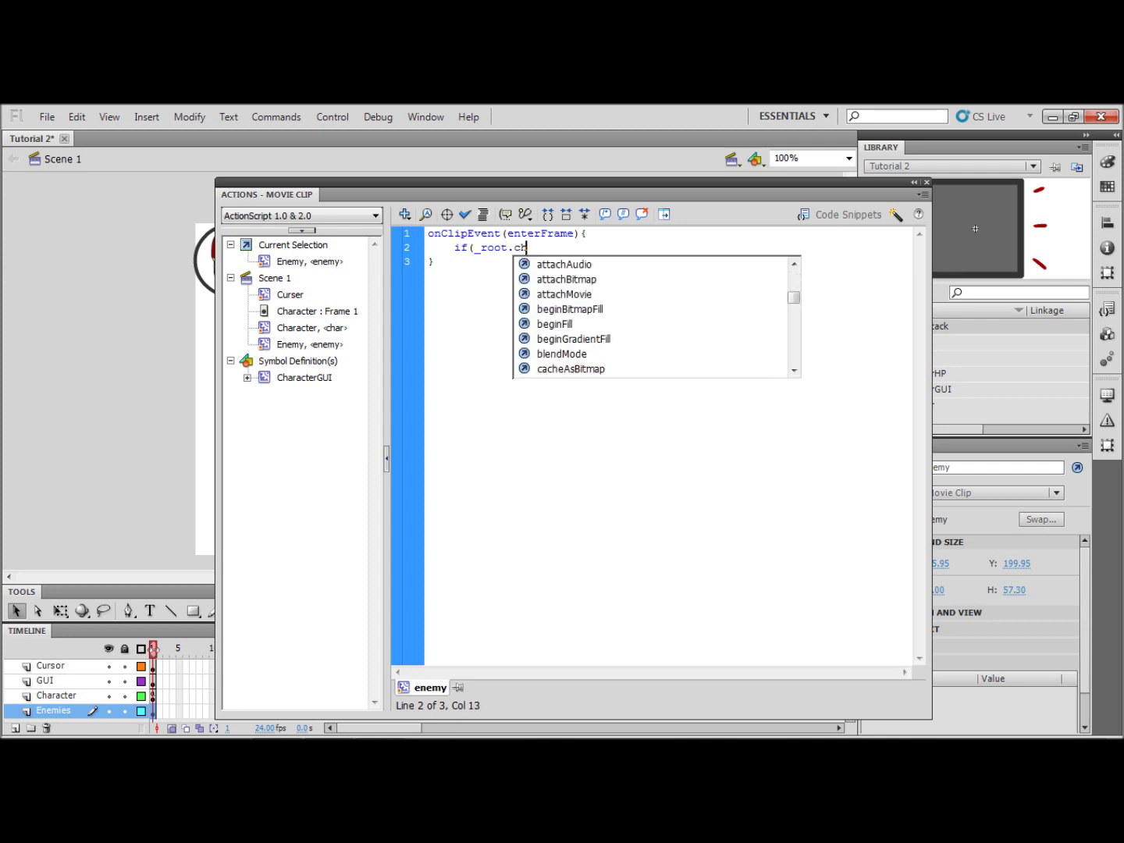
pyautogui.write('ar.hi')
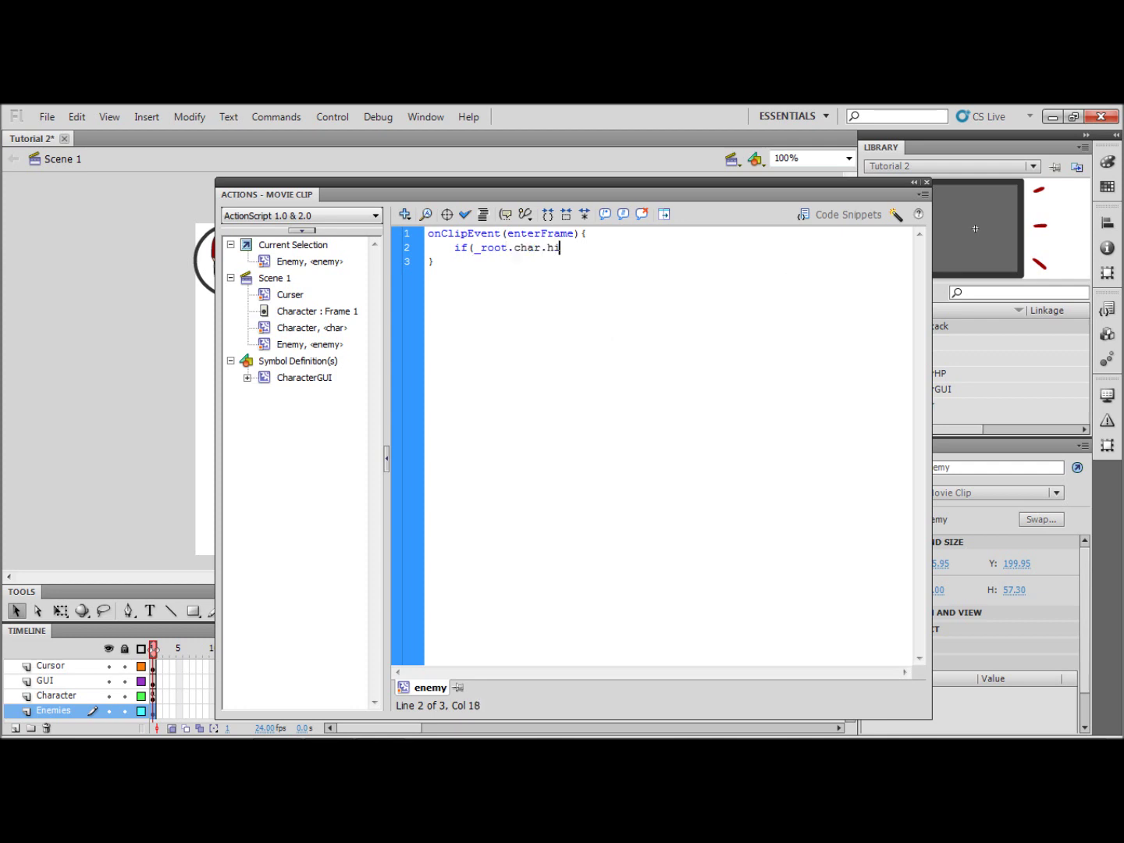
pyautogui.write('tTest(this')
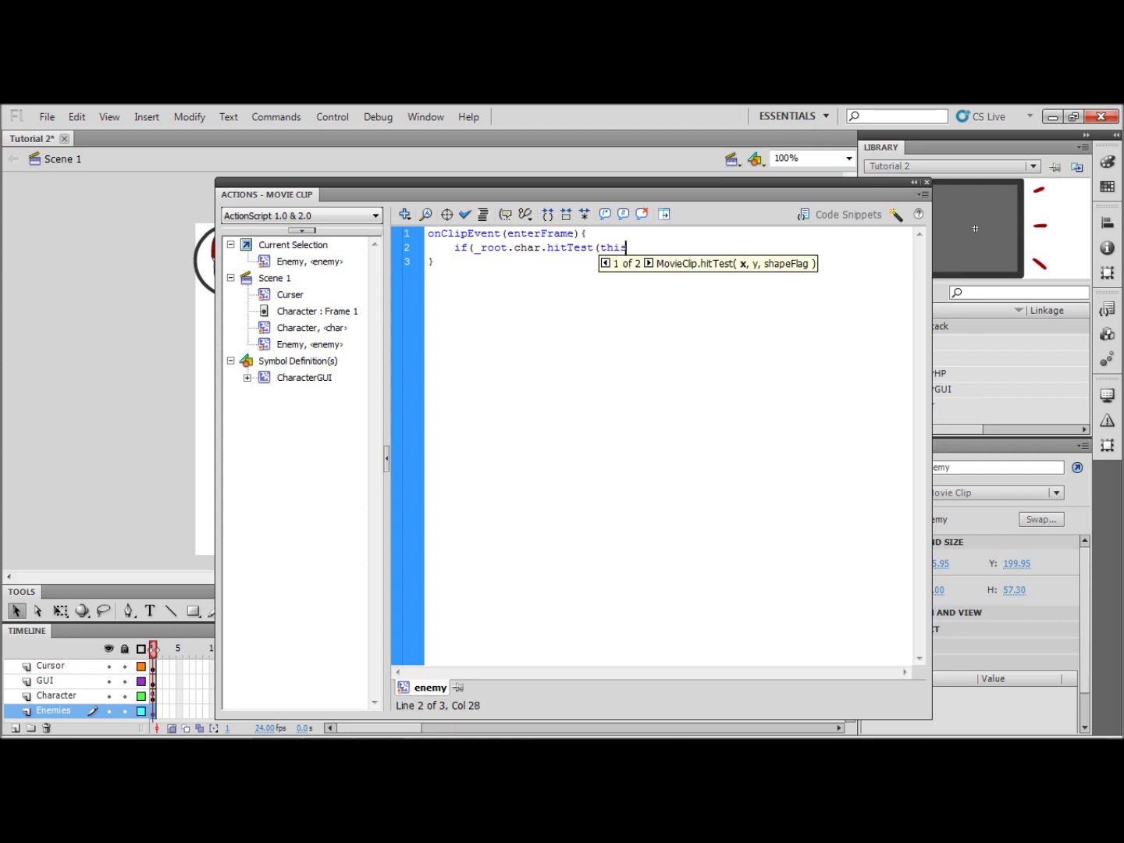
pyautogui.write('))')
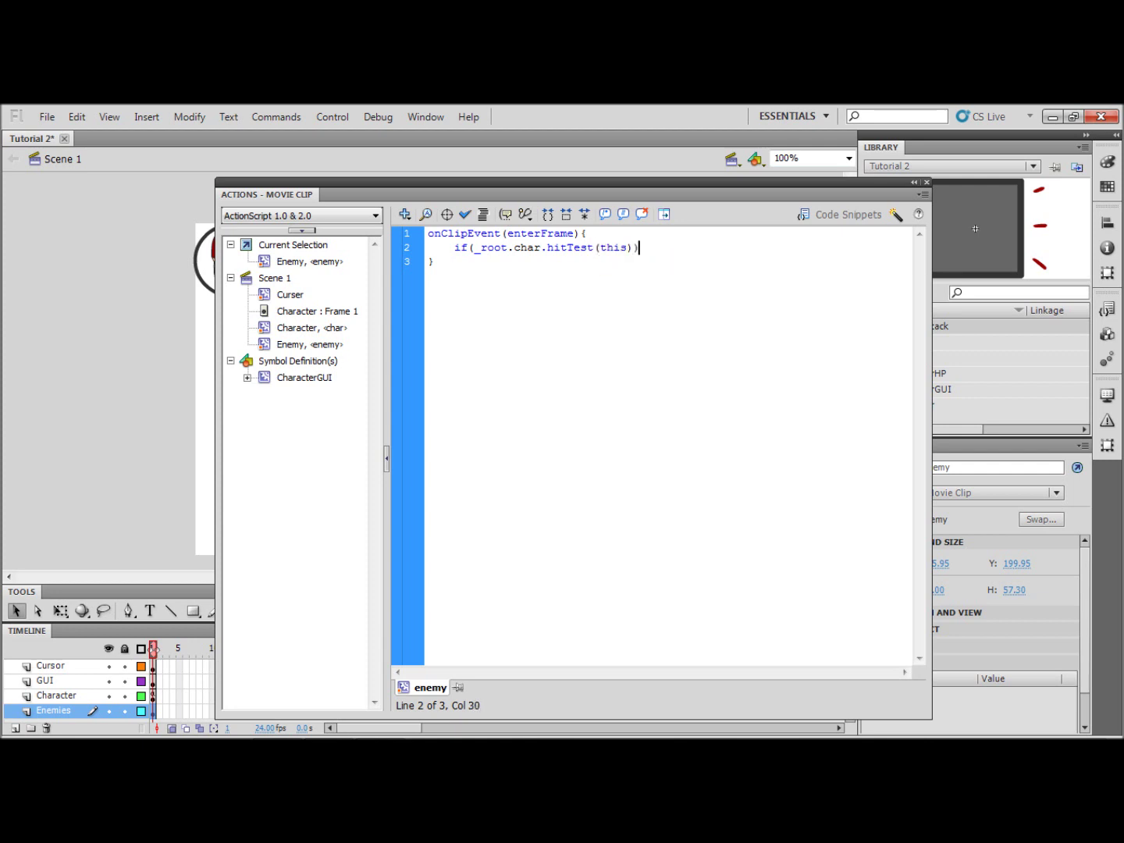
pyautogui.write('{')
pyautogui.press('Return')
pyautogui.write('_root.h')
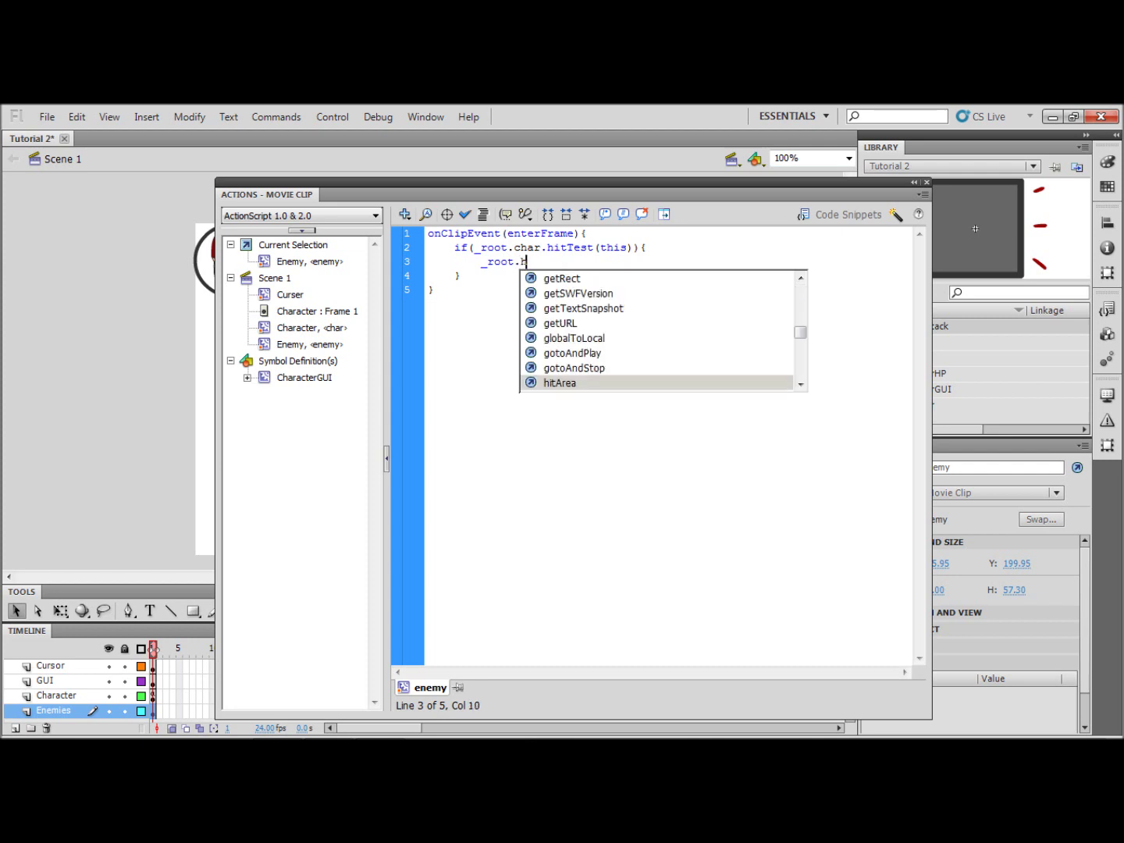
pyautogui.write('p-=')
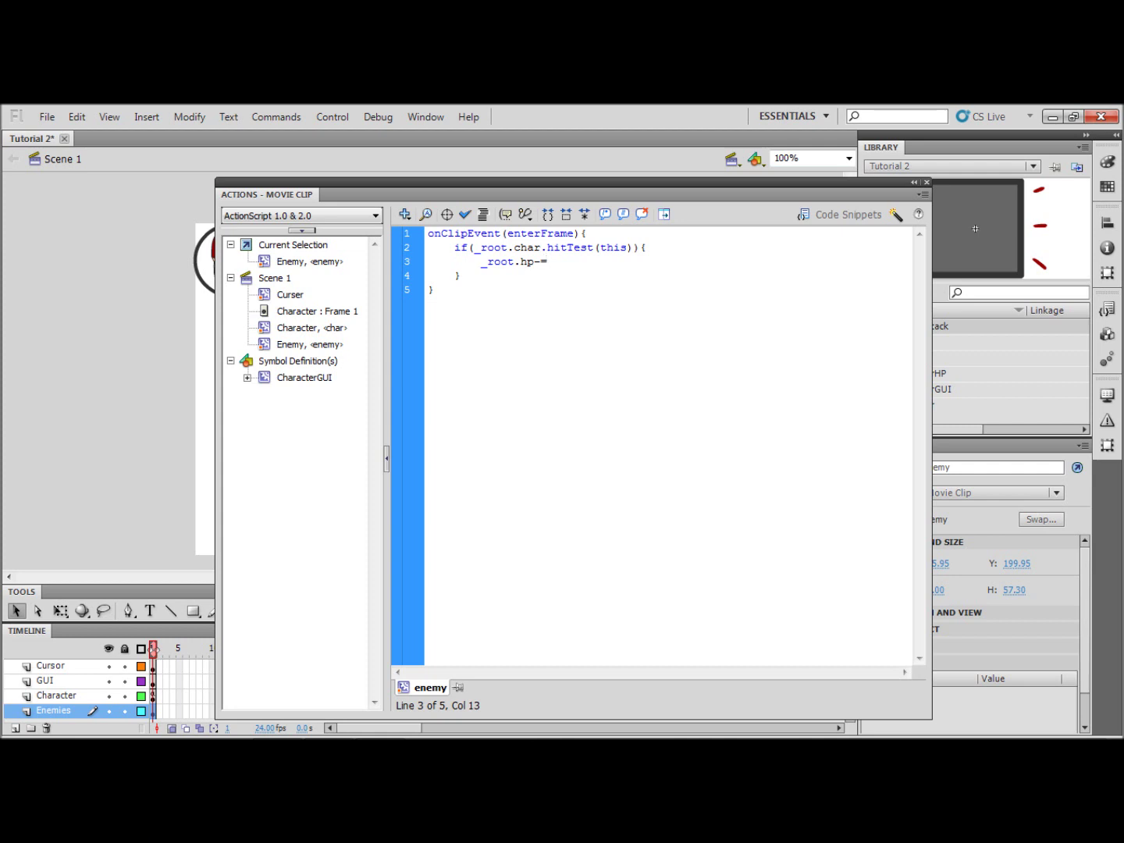
pyautogui.write('2')
pyautogui.press('Return')
pyautogui.write('gotoAndStop(')
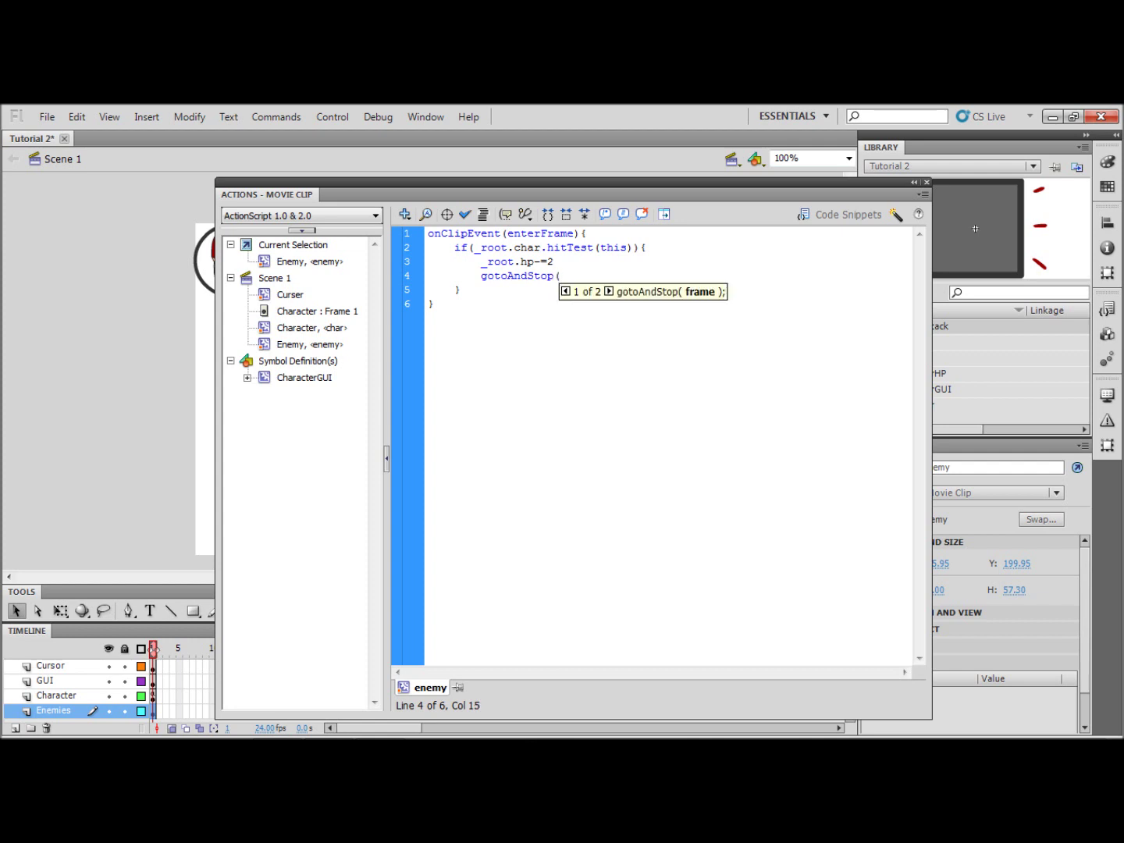
pyautogui.write('2)')
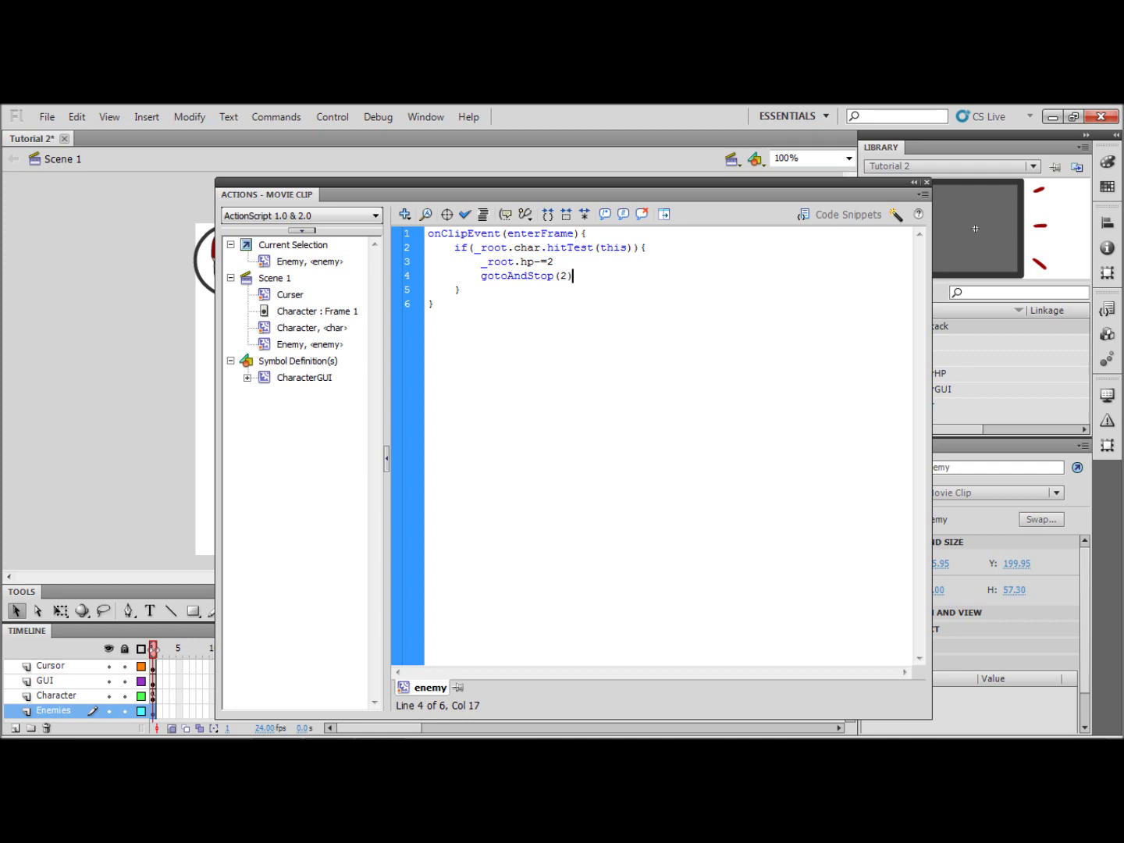
# Step: Add an else{ gotoAndStop(1) } branch to the enemy script and close the Actions panel
pyautogui.click(460, 291)
pyautogui.write('else{')
pyautogui.press('Return')
pyautogui.write('gotoAndStop(')
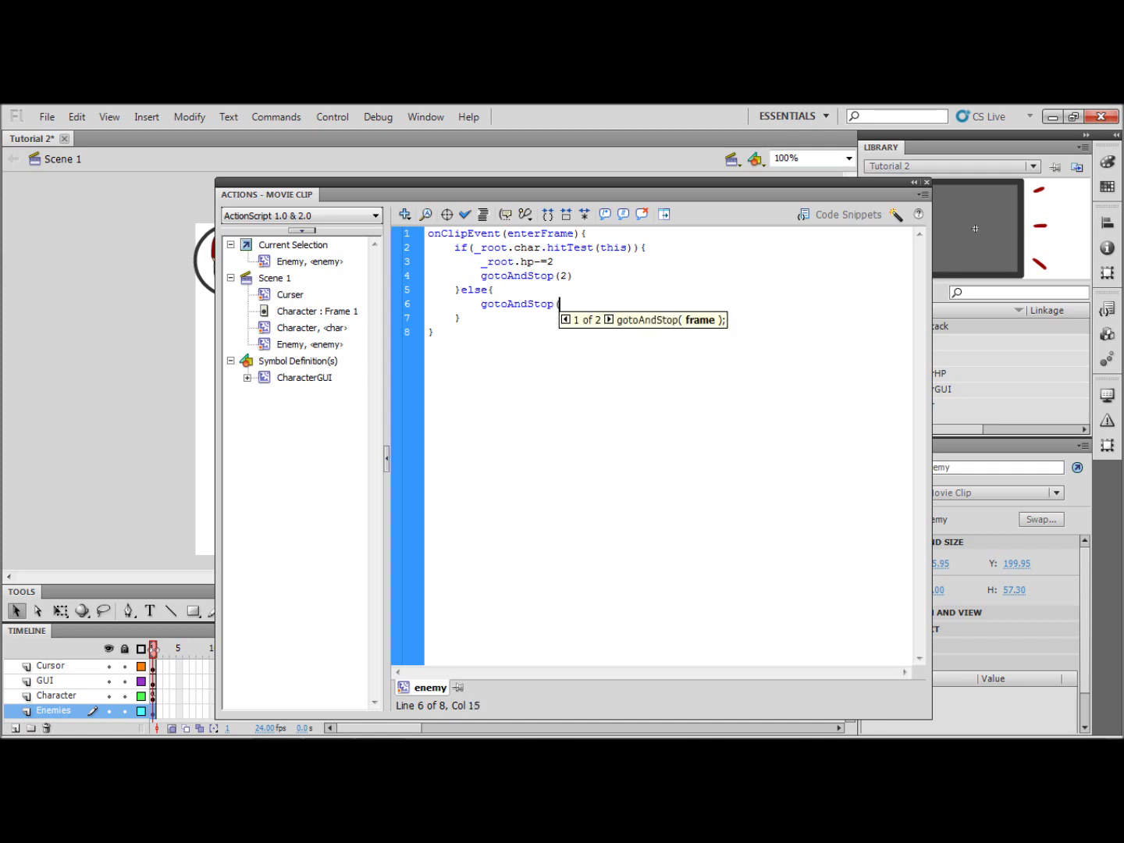
pyautogui.write('1)')
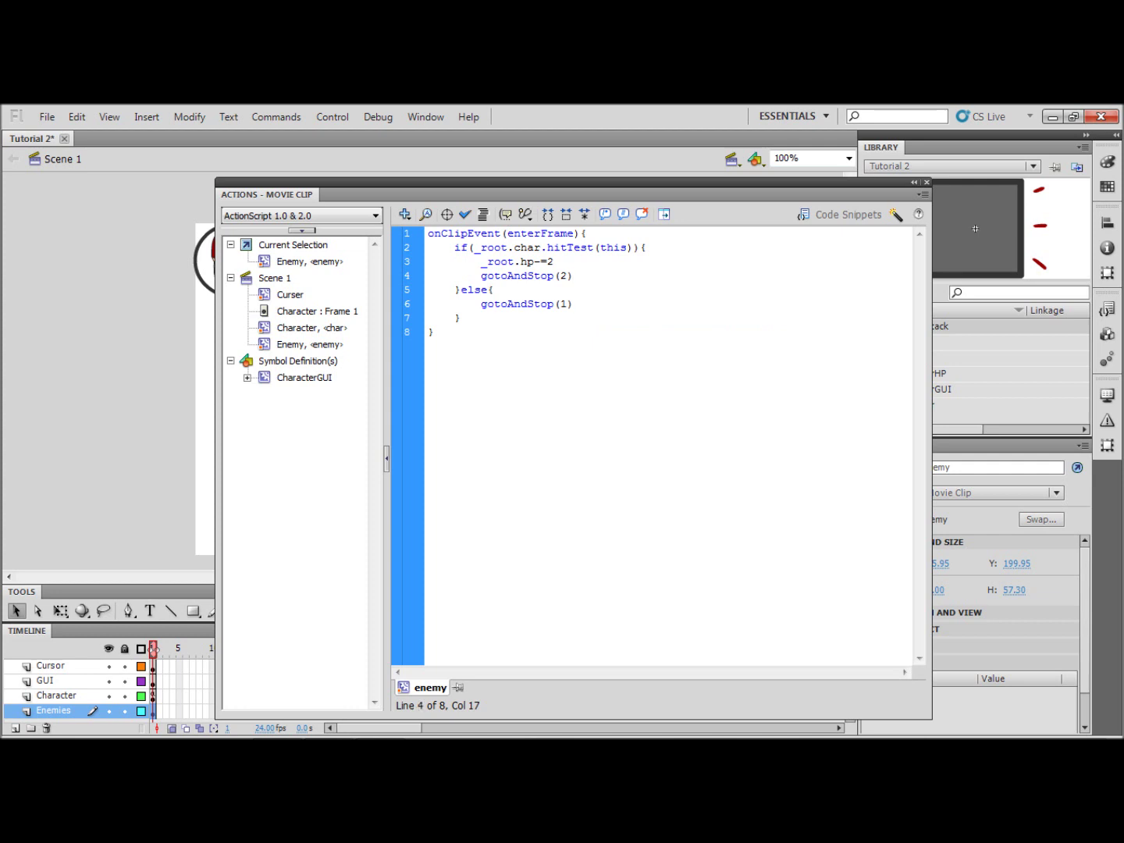
pyautogui.click(926, 184)
pyautogui.click(628, 222)
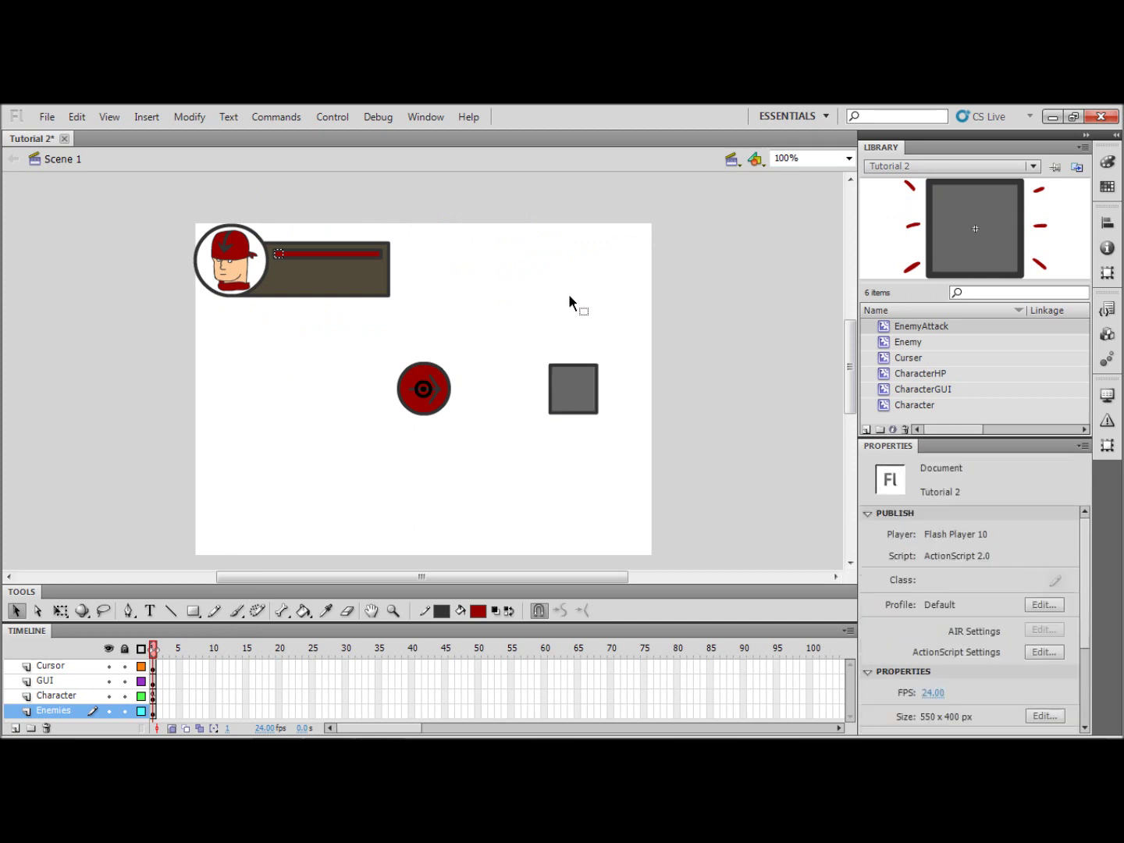
# Step: Test the movie with Ctrl+Enter and steer the character around the crosshair near the enemy
pyautogui.hotkey('ctrl', 'Return')
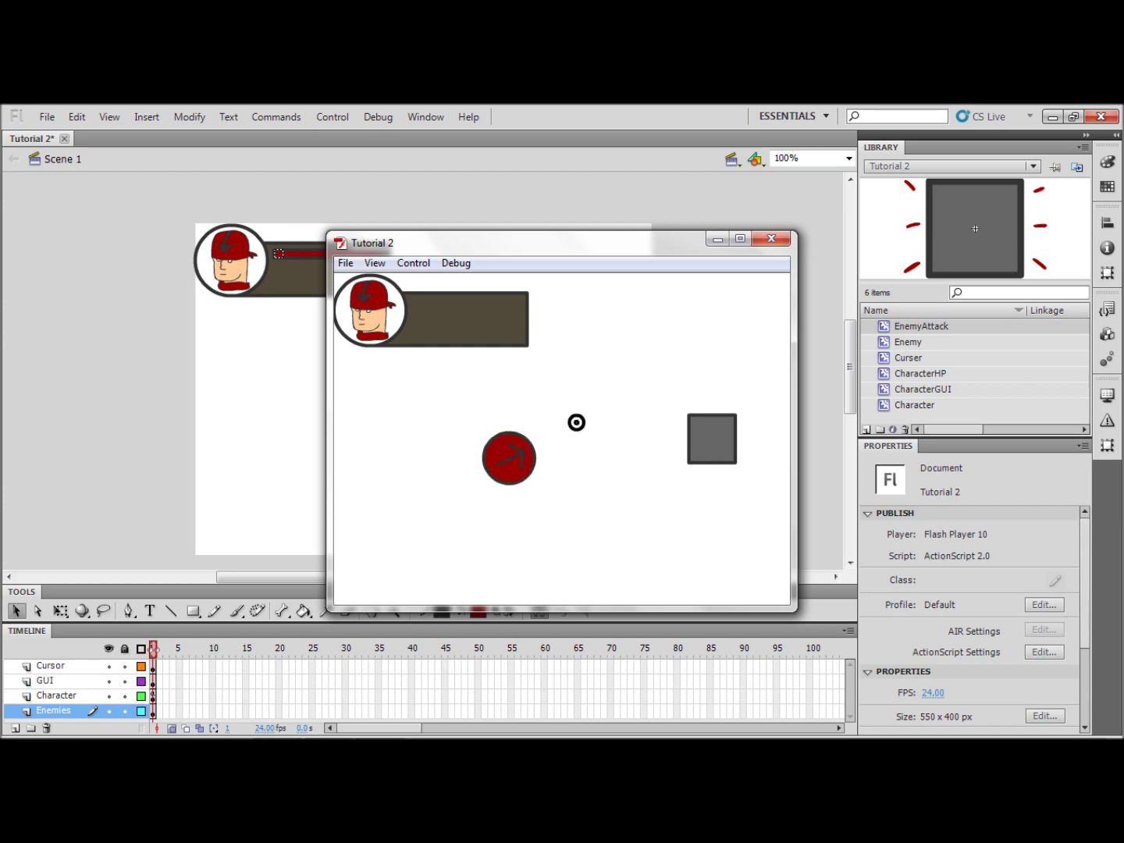
pyautogui.press('Right')
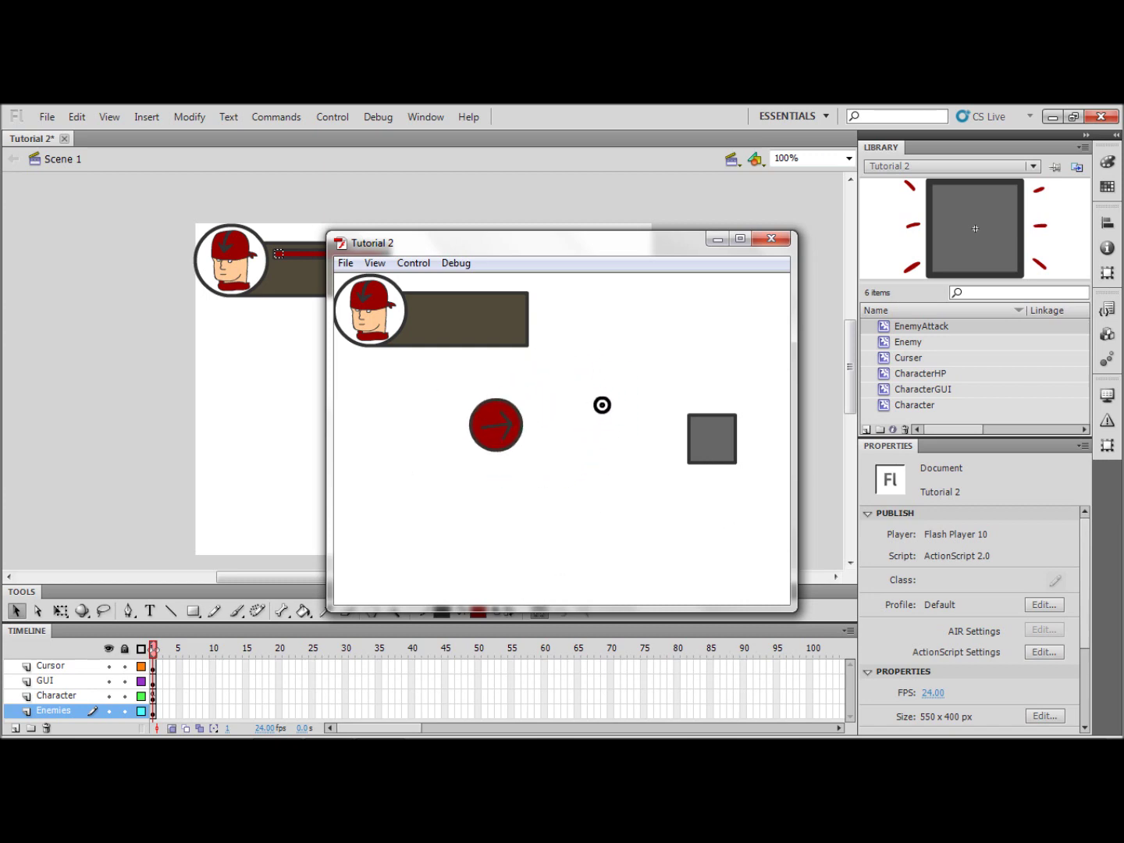
pyautogui.press('Left')
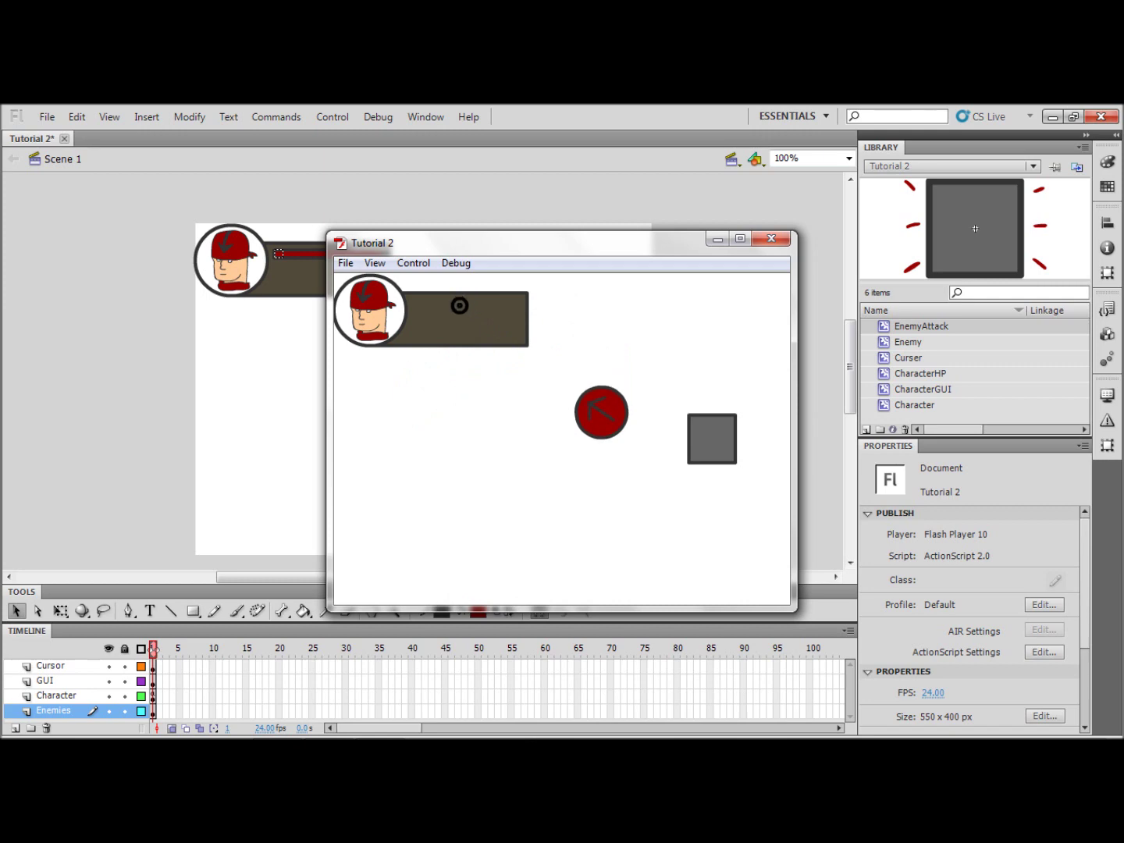
pyautogui.press('Left')
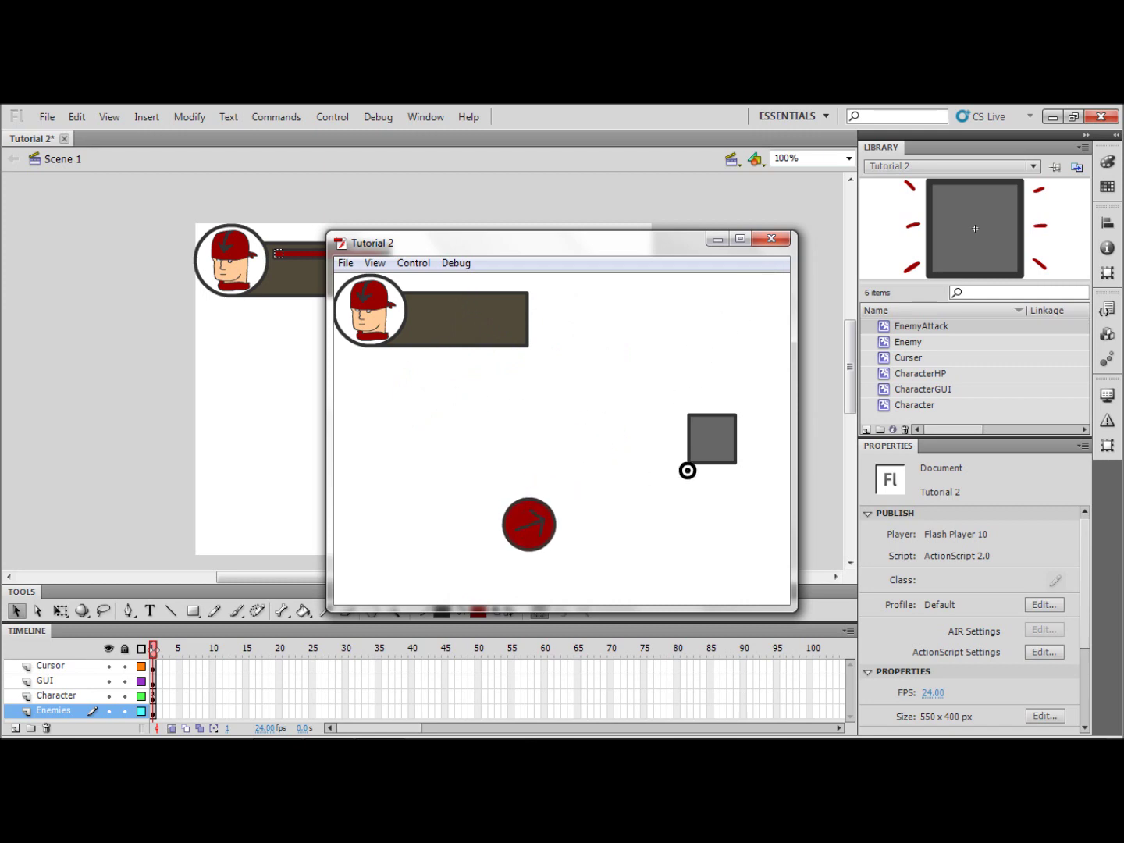